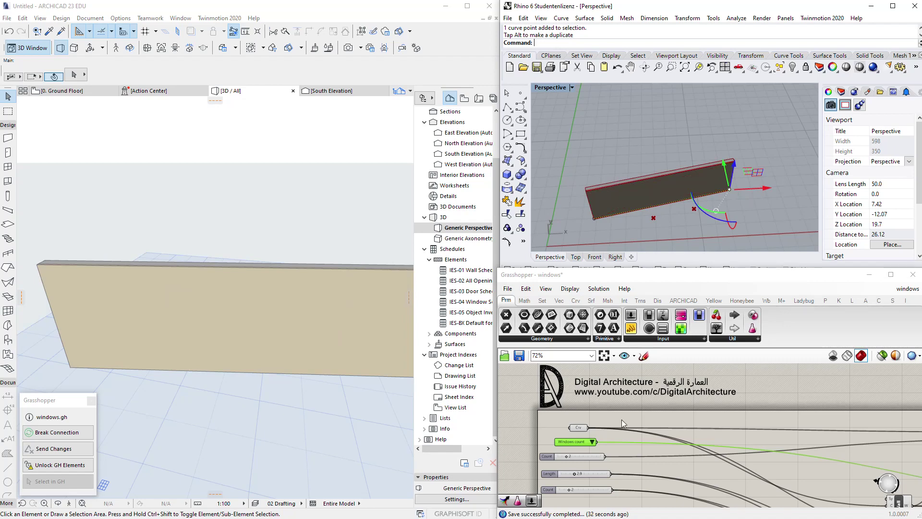
- Set the window Count slider to 4 and open the list of ARCHICAD design components
scroll(631, 433, "up", 2)
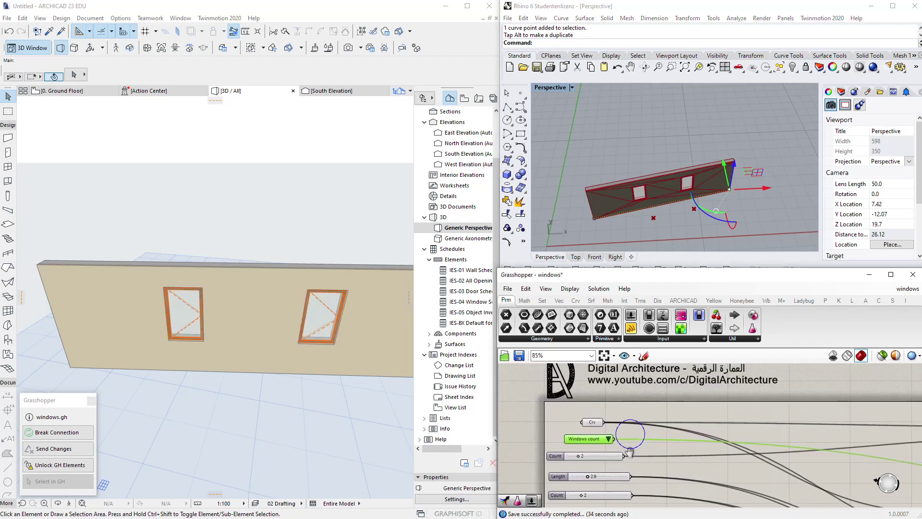
scroll(644, 431, "up", 1)
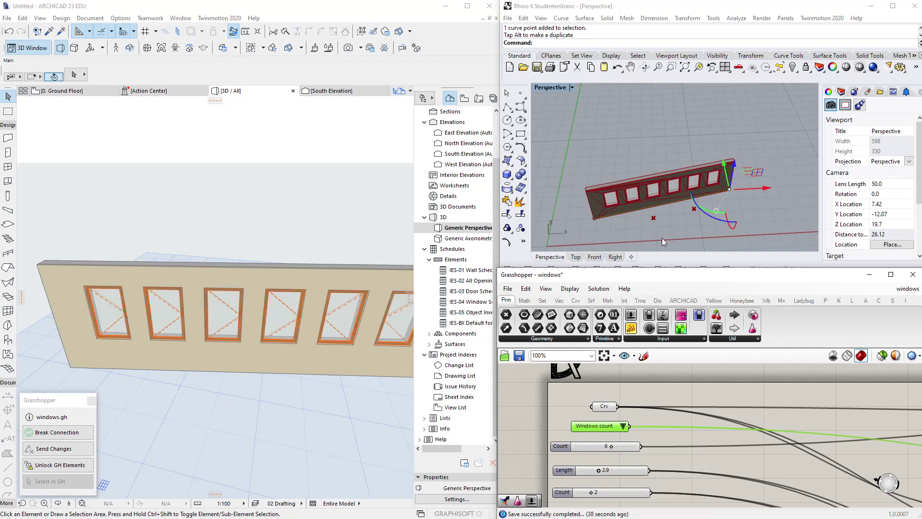
left_click_drag(610, 448, 598, 449)
left_click(683, 300)
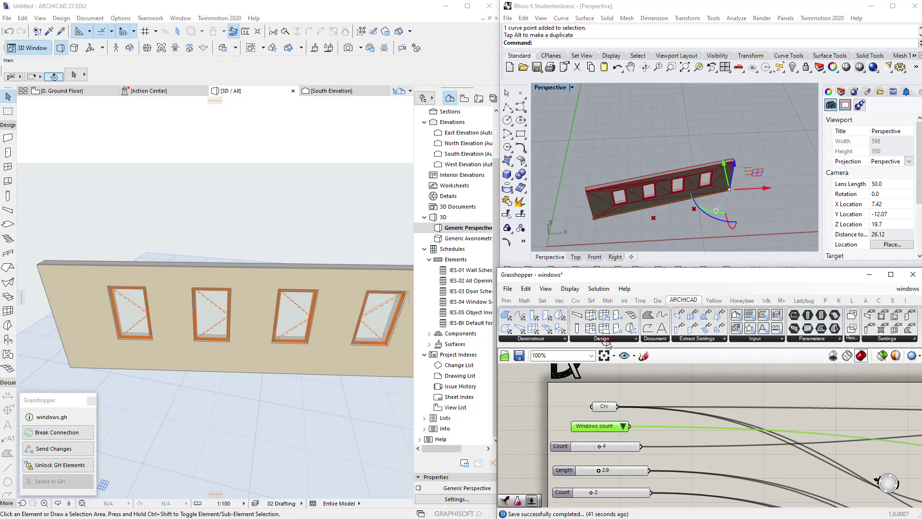
left_click(605, 339)
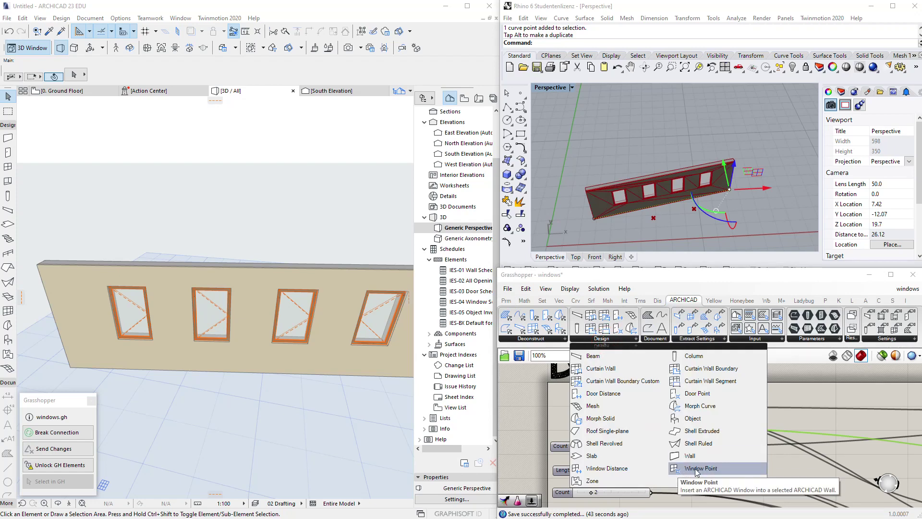
- Switch the window placement option to Distance + count, with Length 2.5 and the lower Count slider at 3
left_click(625, 419)
left_click(667, 434)
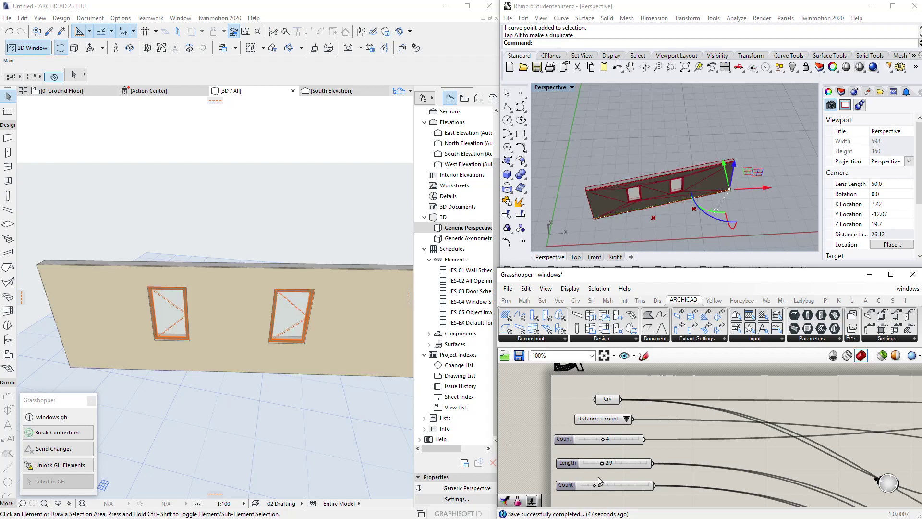
left_click_drag(602, 462, 613, 487)
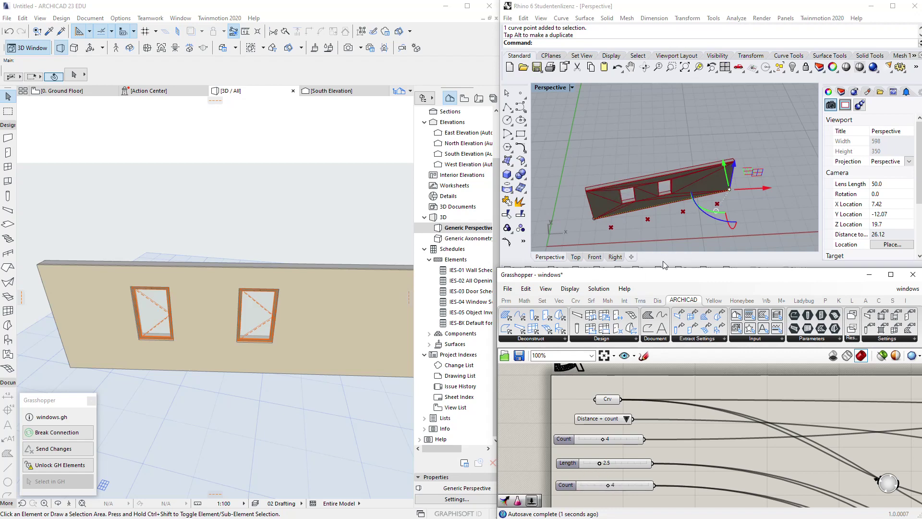
left_click_drag(607, 486, 600, 486)
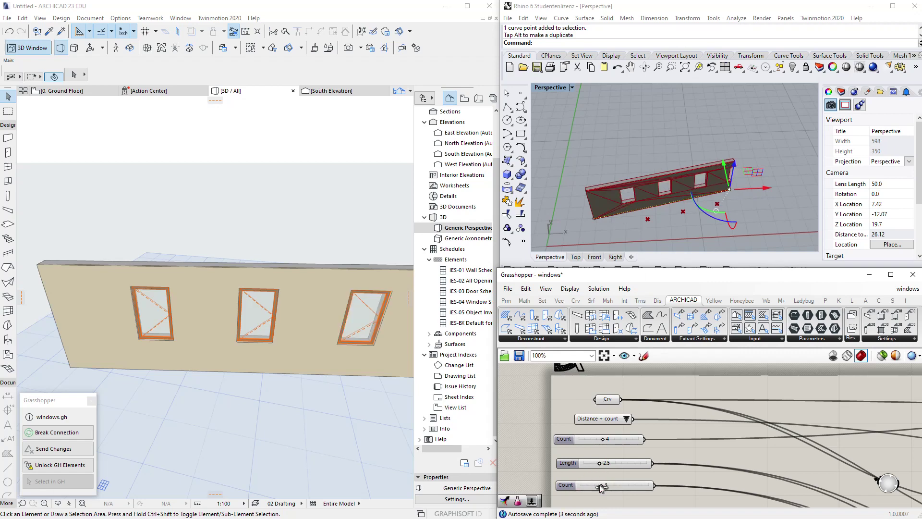
scroll(633, 419, "down", 3)
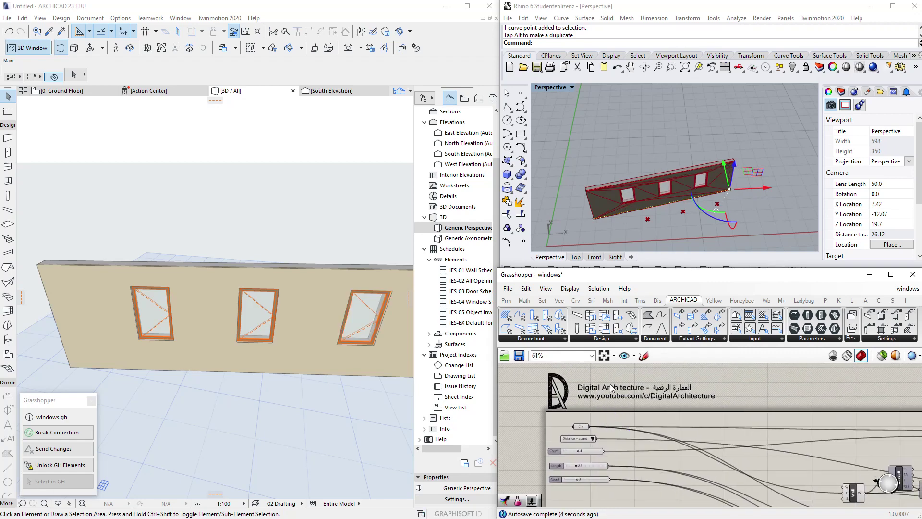
scroll(611, 388, "up", 1)
left_click(612, 339)
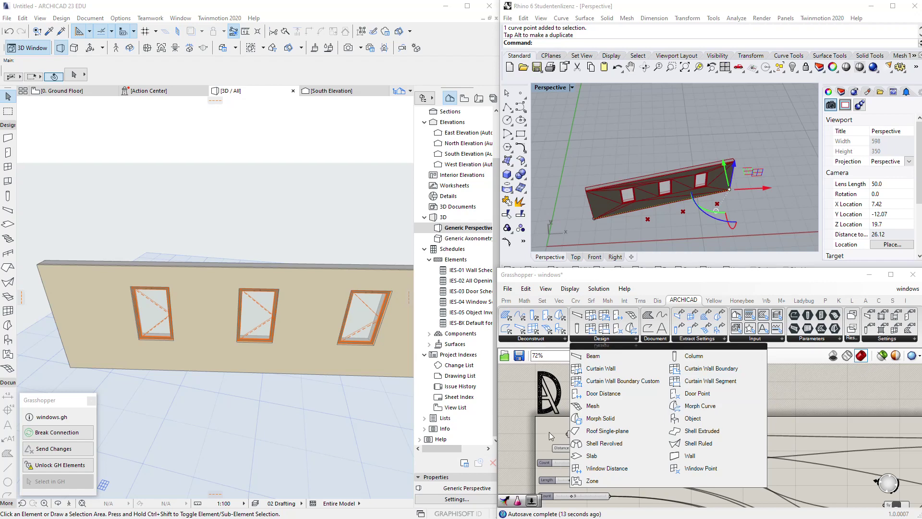
left_click(540, 424)
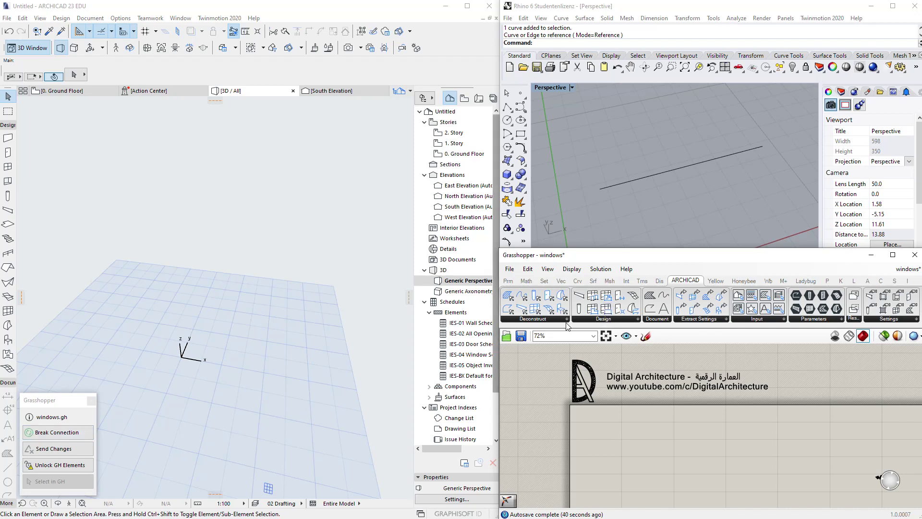
- Add a Curve parameter to the Grasshopper canvas and reference the line drawn in Rhino in it
left_click(619, 184)
mouse_move(628, 196)
right_mouse_down()
mouse_move(584, 208)
mouse_move(631, 187)
right_mouse_up()
left_click(586, 211)
scroll(588, 216, "down", 4)
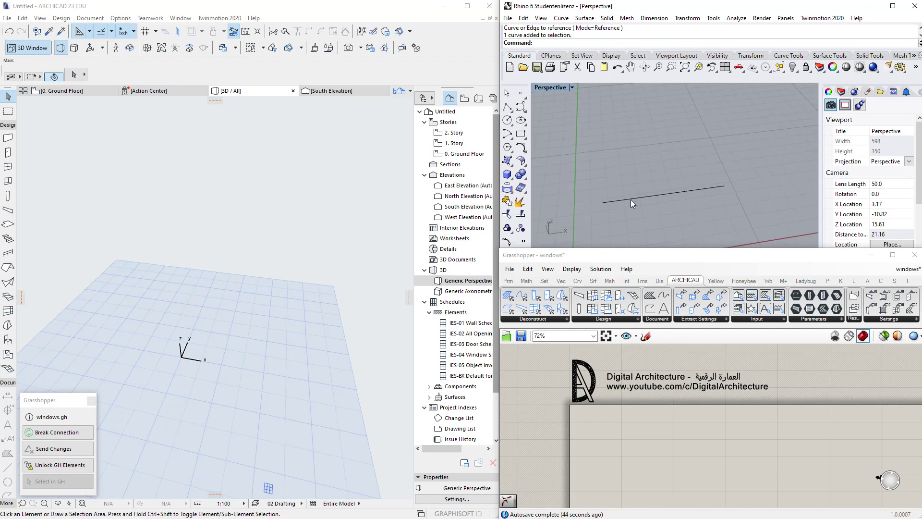
left_click(630, 199)
double_click(596, 424)
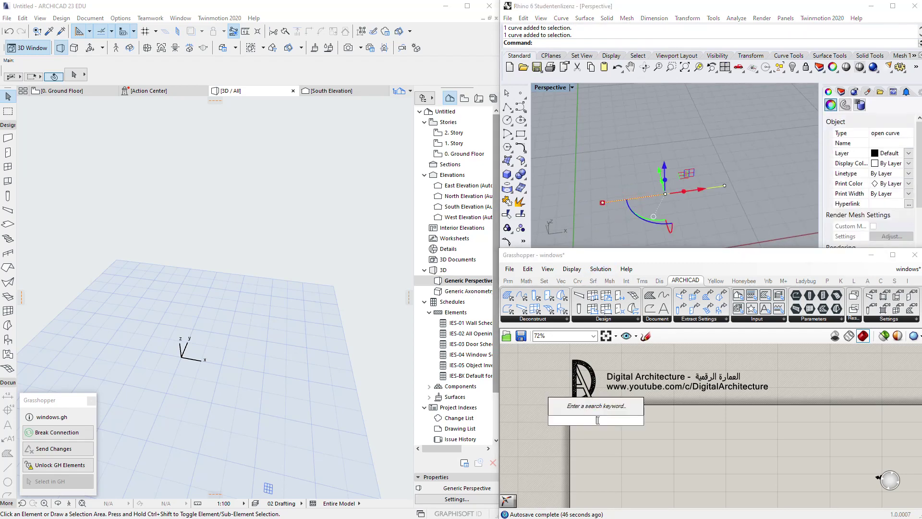
type("cur")
left_click(596, 384)
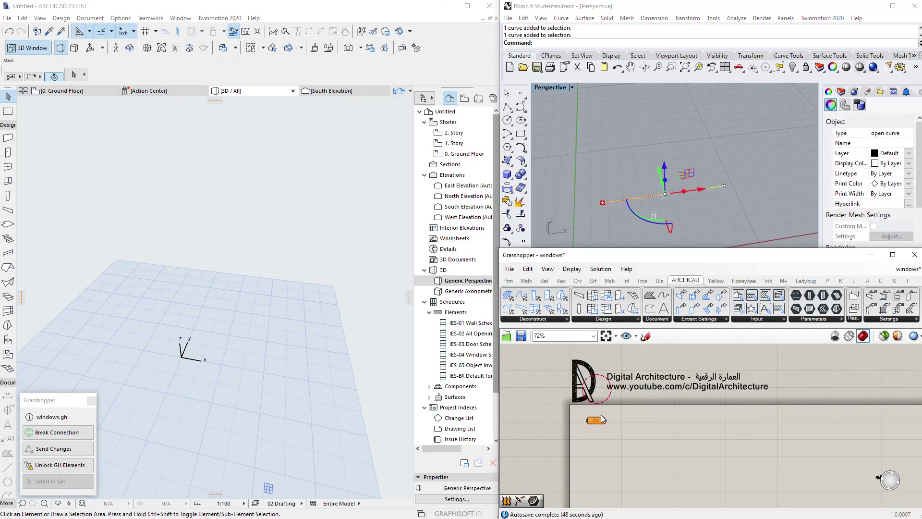
right_click(596, 420)
left_click(653, 461)
left_click(595, 224)
- Add an ARCHICAD Wall component and connect the Curve parameter to its curve input
left_click(602, 318)
left_click(691, 436)
left_click(653, 427)
scroll(632, 428, "up", 2)
left_click_drag(595, 418, 648, 426)
left_click(584, 426)
left_click(667, 426)
middle_click_drag(382, 388, 309, 362, "shift")
scroll(679, 422, "up", 1)
left_click_drag(679, 423, 661, 423)
left_click(651, 398)
- Add a Window Point component and connect the Wall output to its Wall input
left_click(609, 319)
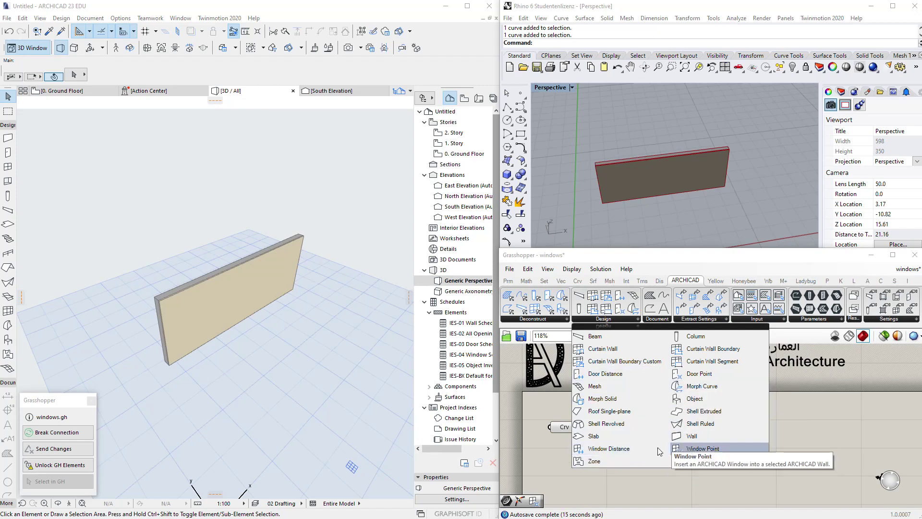
left_click(691, 449)
left_click(735, 428)
scroll(711, 432, "down", 3)
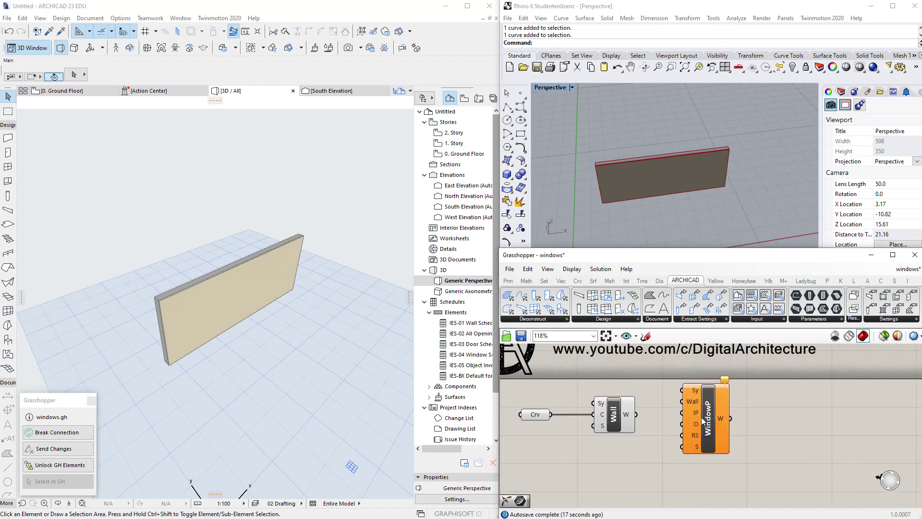
scroll(671, 431, "up", 3)
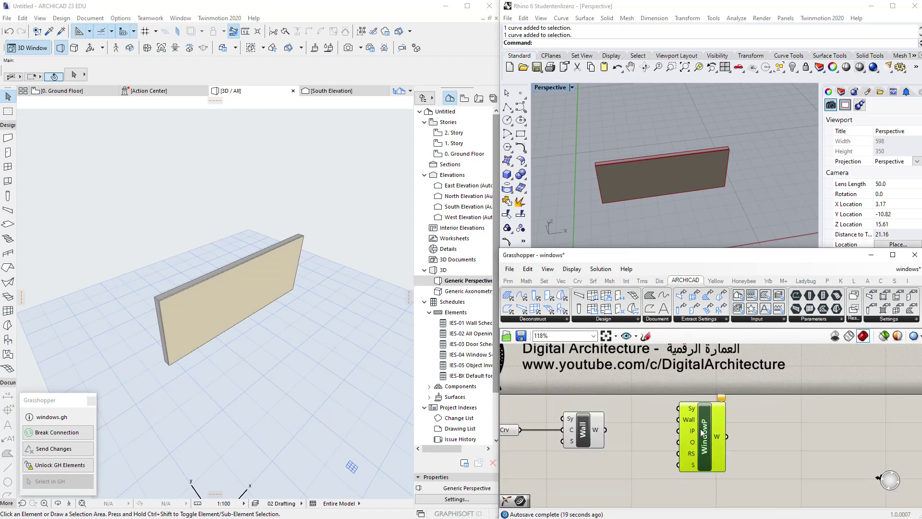
left_click_drag(605, 429, 749, 438)
left_click(669, 451)
right_click_drag(723, 446, 735, 444)
scroll(738, 448, "down", 2)
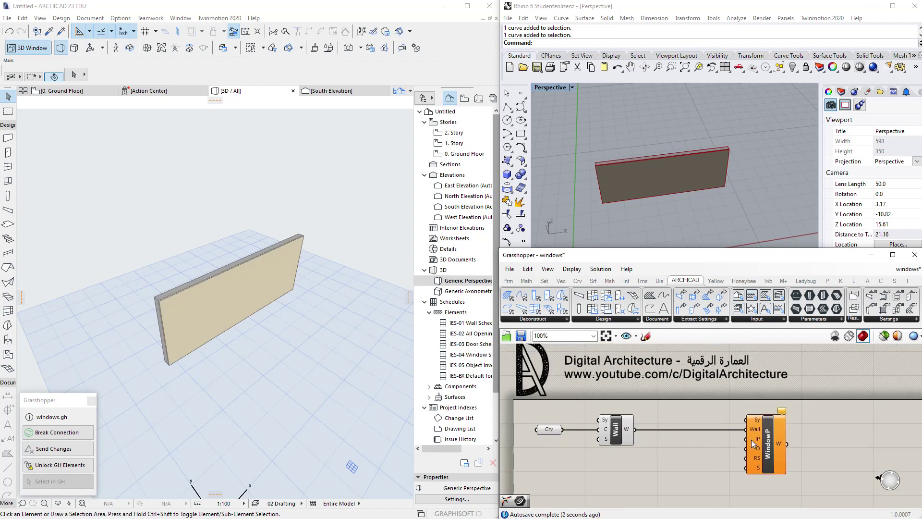
- Add a Point On Curve component below the Wall component and connect the Curve parameter to it
mouse_move(753, 443)
right_click_drag(634, 227, 643, 224)
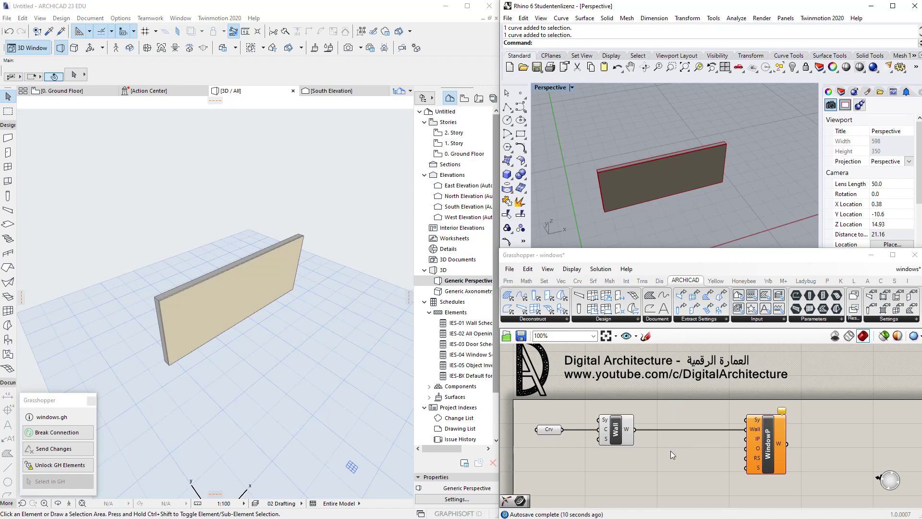
left_click_drag(620, 443, 619, 446)
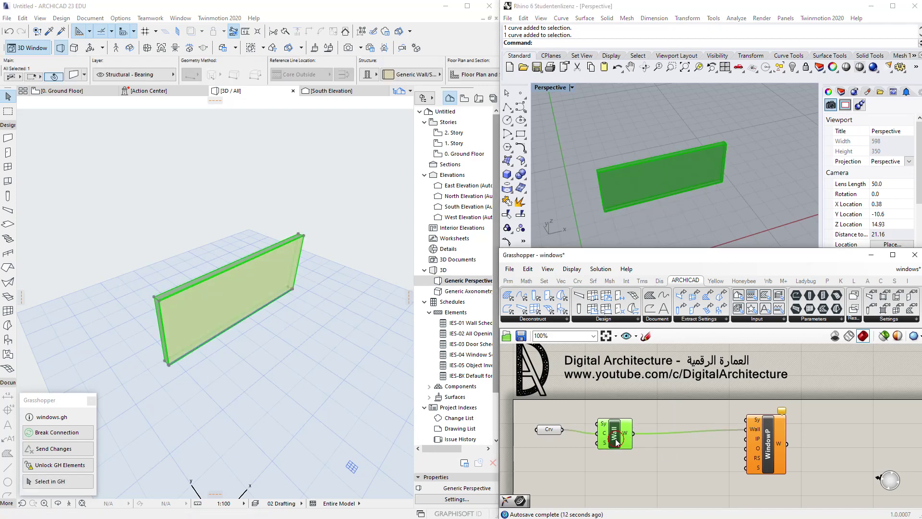
left_click(665, 443)
left_click(577, 281)
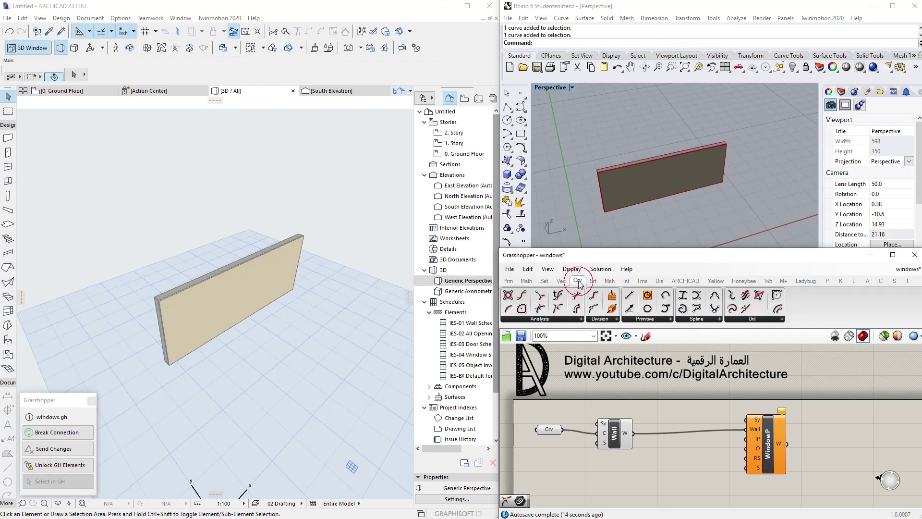
left_click_drag(558, 310, 604, 467)
left_click_drag(563, 430, 627, 472)
- Set the Point On Curve position to 0.443 and connect it to the Window Point's IP input
left_click_drag(637, 440, 639, 434)
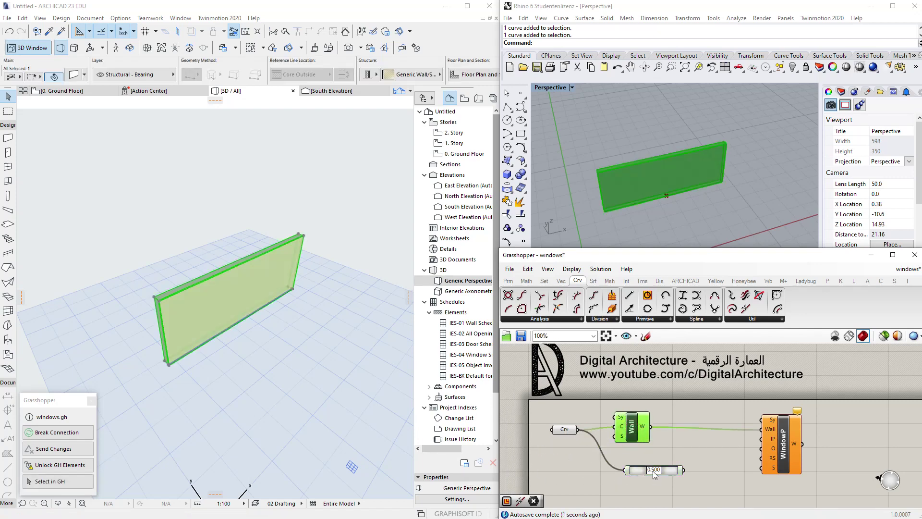
left_click_drag(683, 470, 783, 448)
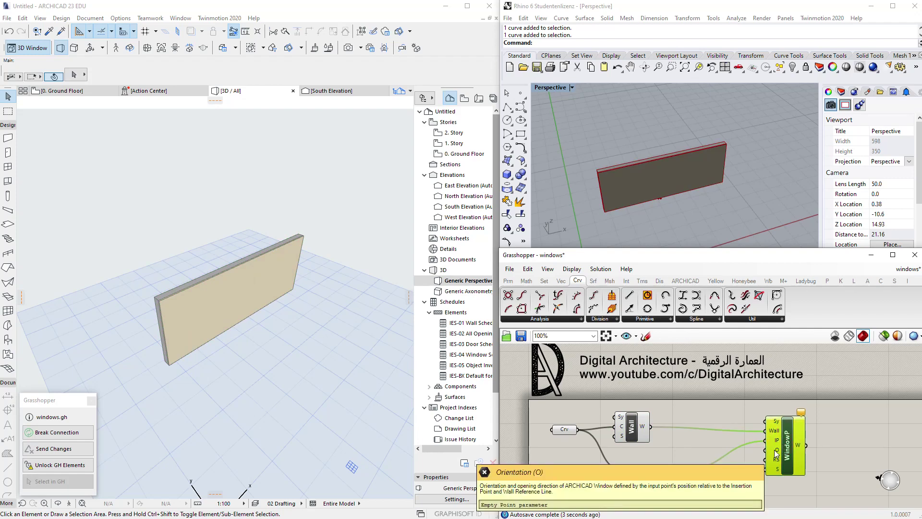
- Draw a short sample wall in ARCHICAD in front of the Grasshopper-generated wall
left_click(11, 142)
middle_click_drag(289, 290, 338, 360)
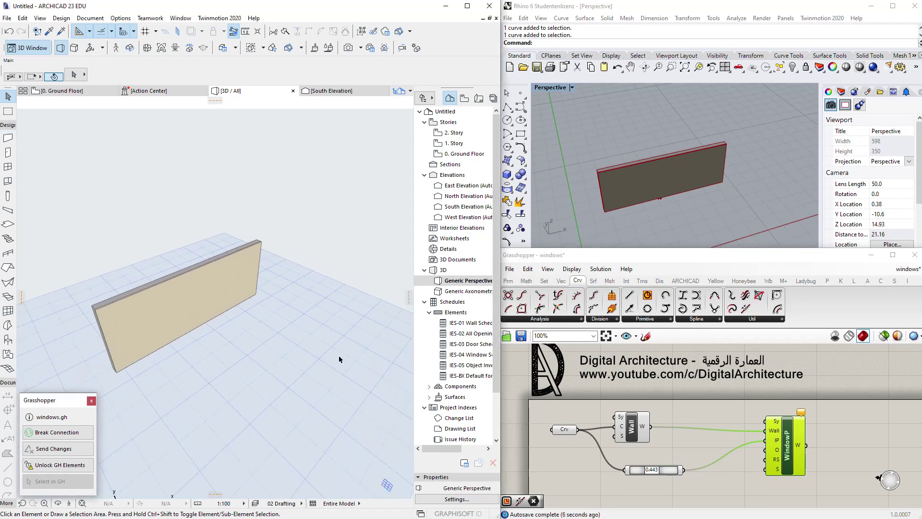
left_click(9, 140)
left_click(316, 339)
left_click(258, 385)
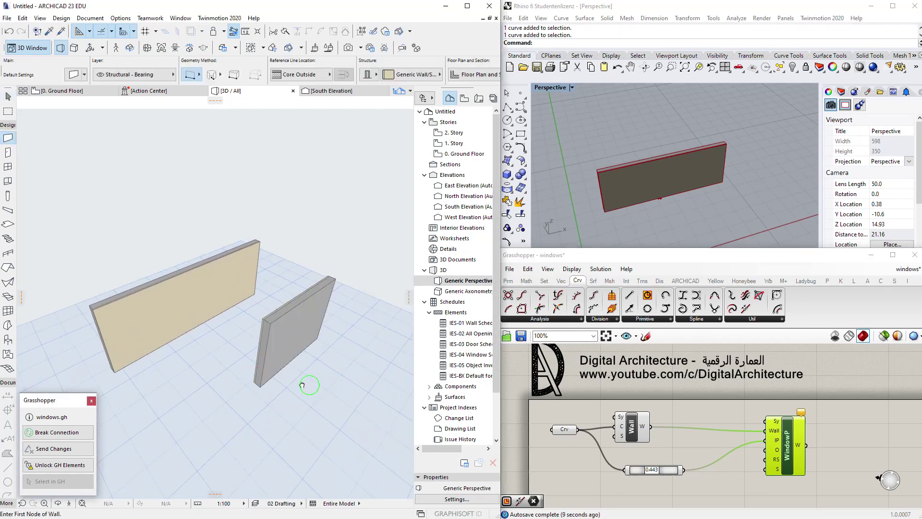
key("Escape")
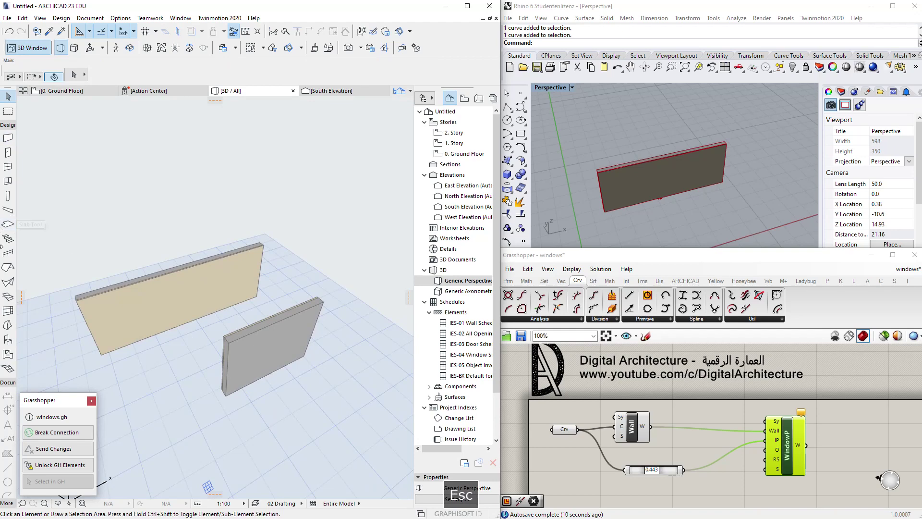
- Place a 900 x 1500 Window 23 in the sample wall, with its opening direction facing outward in front
left_click(8, 168)
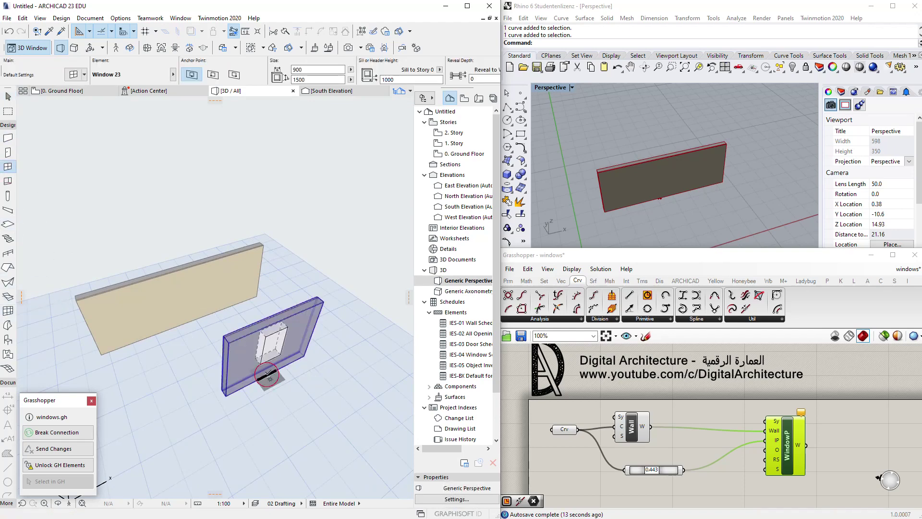
left_click(267, 374)
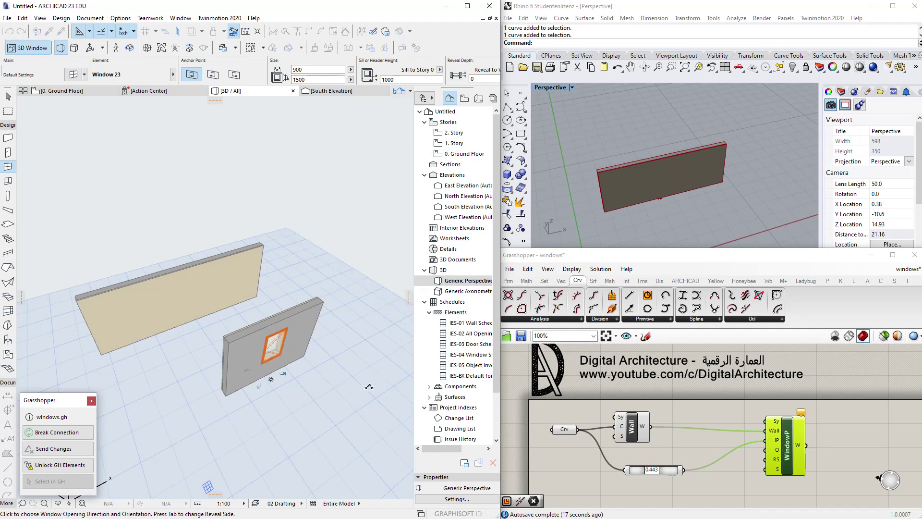
left_click(359, 405)
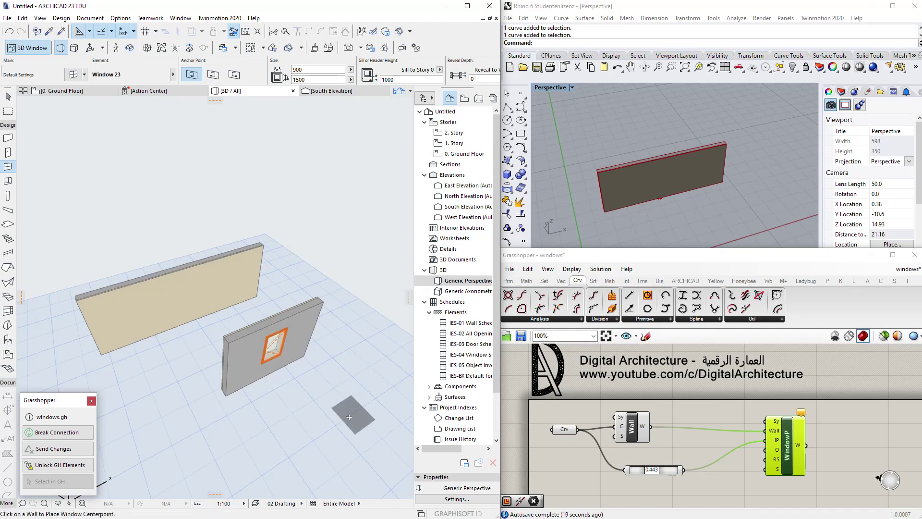
- Delete the sample wall together with its window
key("Escape")
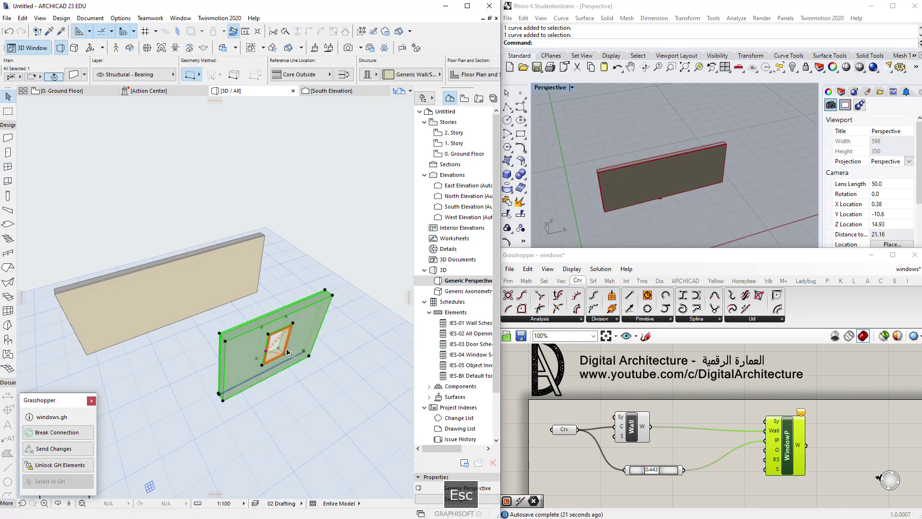
left_click(291, 365)
key("Delete")
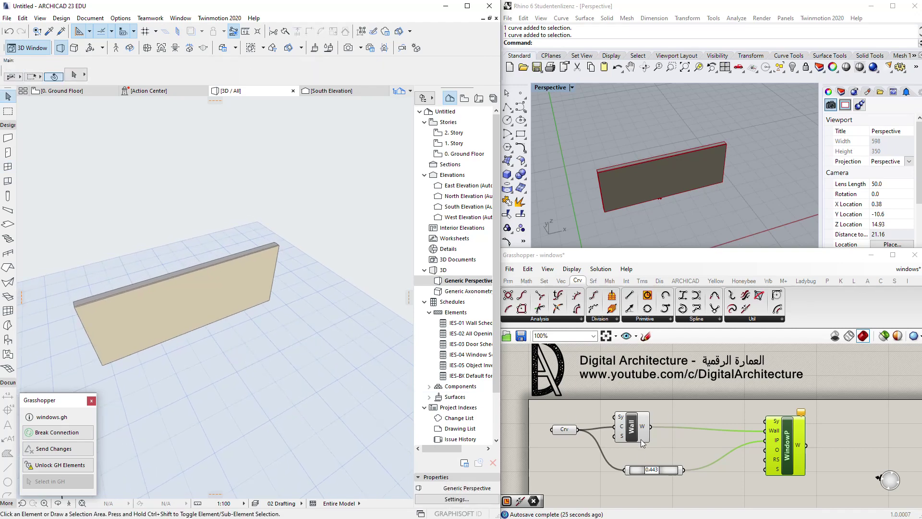
- Reposition the Wall and Point On Curve components on the Grasshopper canvas
left_click_drag(641, 439, 647, 439)
left_click_drag(674, 472, 664, 465)
- Place a point object in front of the wall in Rhino and delete it again
right_click_drag(688, 226, 663, 171)
left_click(520, 94)
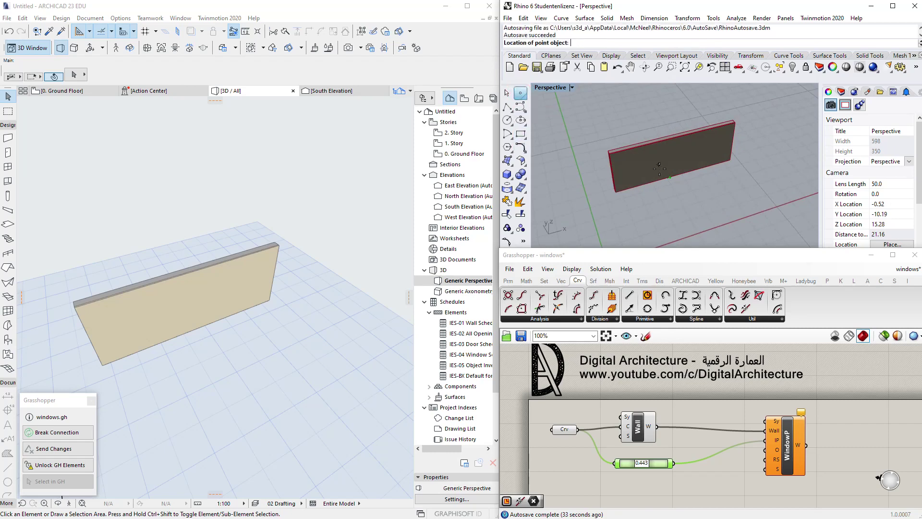
left_click(697, 188)
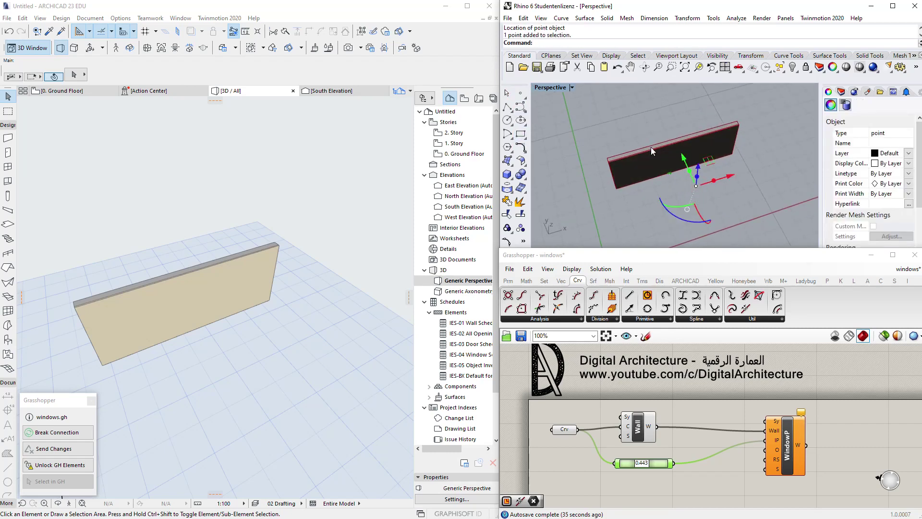
left_click(737, 165)
left_click(696, 186)
right_click_drag(737, 156, 695, 160)
key("Delete")
- Add a Move component and connect the Point On Curve output to its geometry input, adjusting the component layout
right_click_drag(656, 448, 649, 436)
left_click_drag(659, 445, 660, 446)
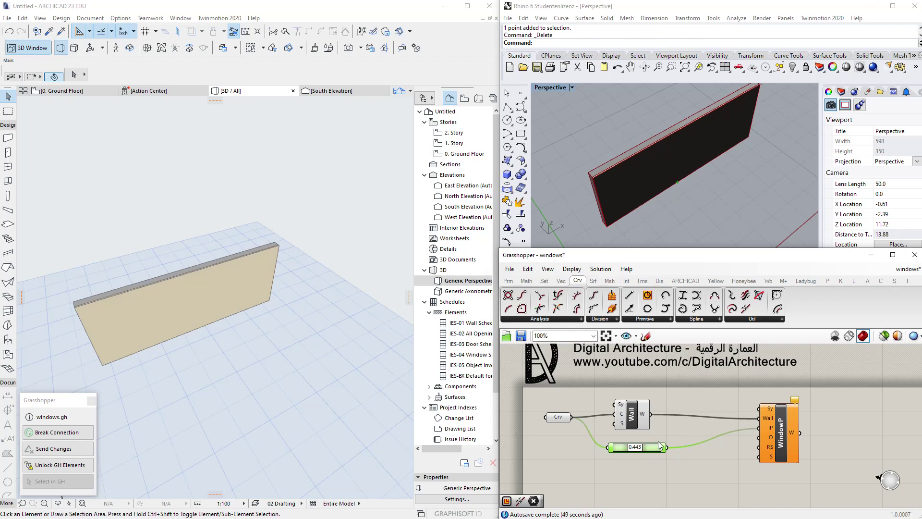
left_click_drag(642, 407, 642, 410)
left_click(661, 448)
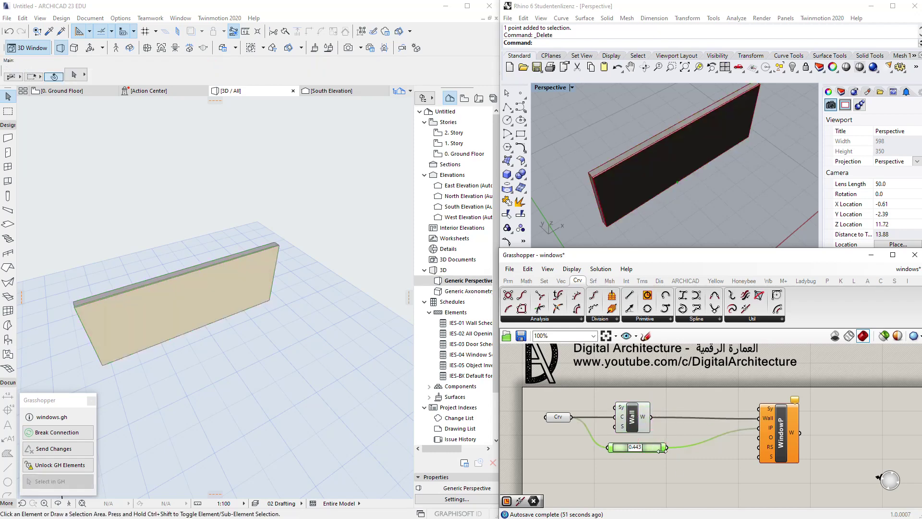
double_click(676, 467)
type("move")
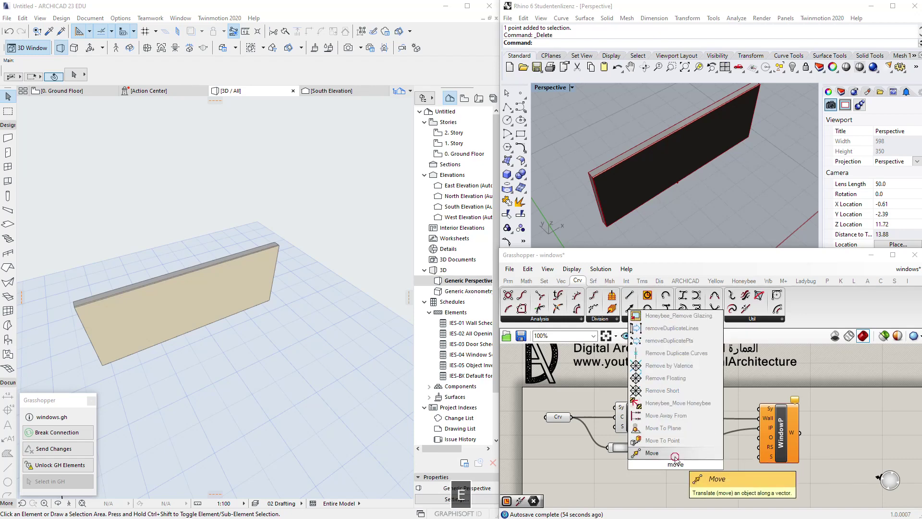
left_click(677, 453)
left_click_drag(661, 462, 660, 459)
left_click_drag(675, 465, 702, 470)
right_click_drag(706, 449, 685, 437)
left_click_drag(748, 409, 771, 410)
- Add a Unit Y vector component and connect it to the translation input of Move
right_click_drag(710, 194, 652, 224)
scroll(669, 210, "down", 4)
right_click_drag(682, 175, 666, 202)
right_click_drag(603, 193, 601, 243)
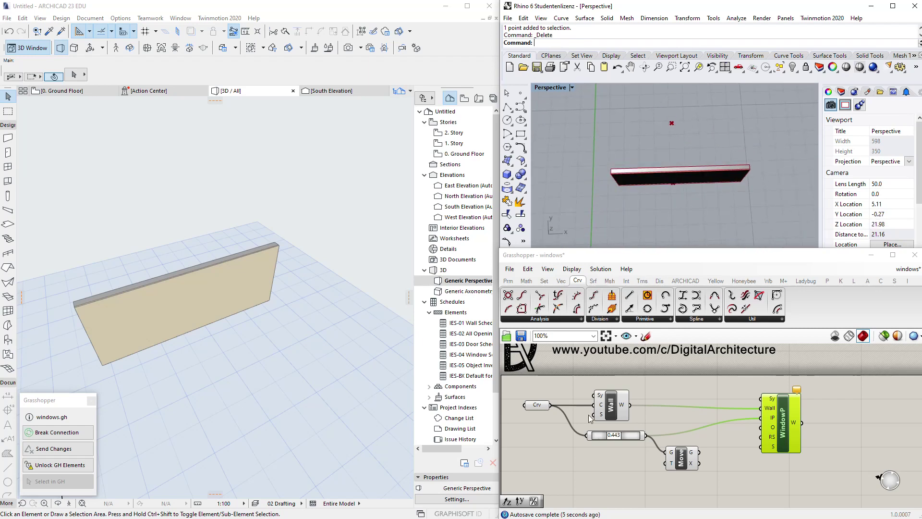
double_click(603, 480)
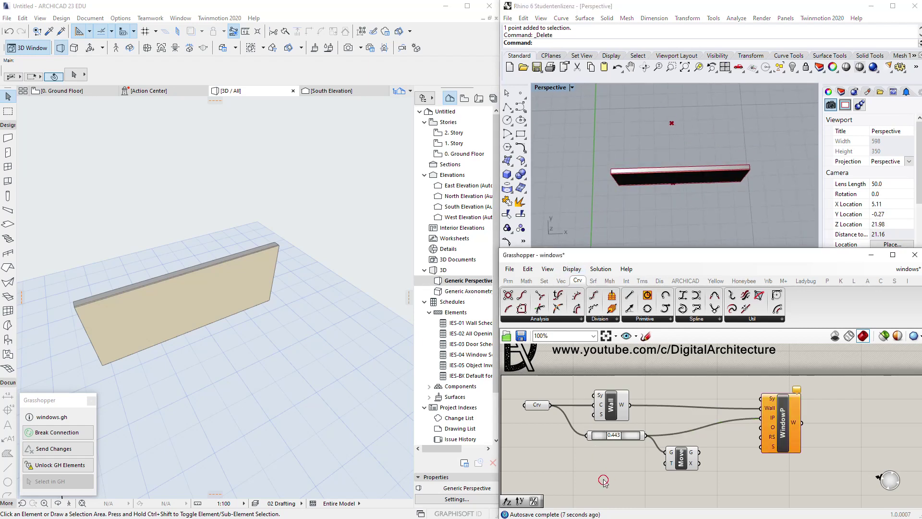
type("y")
left_click(612, 472)
left_click_drag(620, 479, 667, 463)
right_click_drag(673, 179, 685, 405)
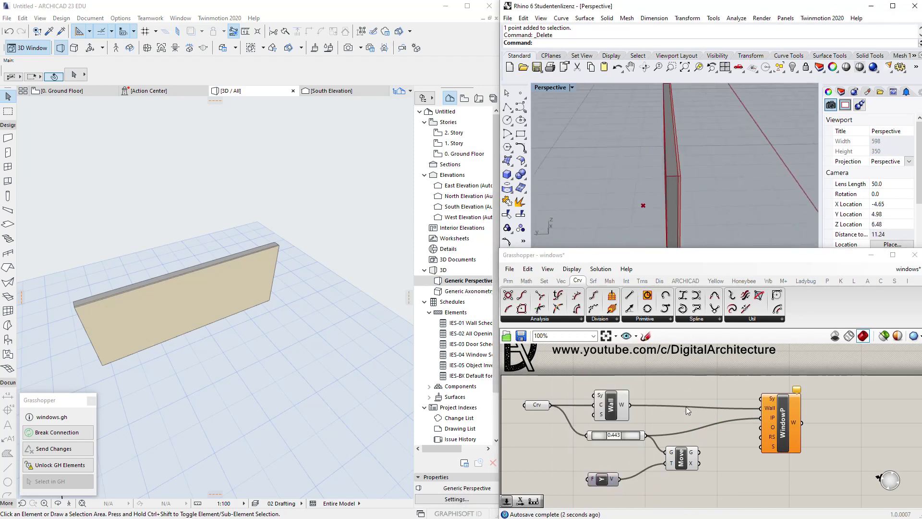
- Connect the moved point from Move to the orientation input of the window component
left_click_drag(701, 453, 762, 427)
left_click(781, 422)
right_click_drag(760, 178, 681, 168)
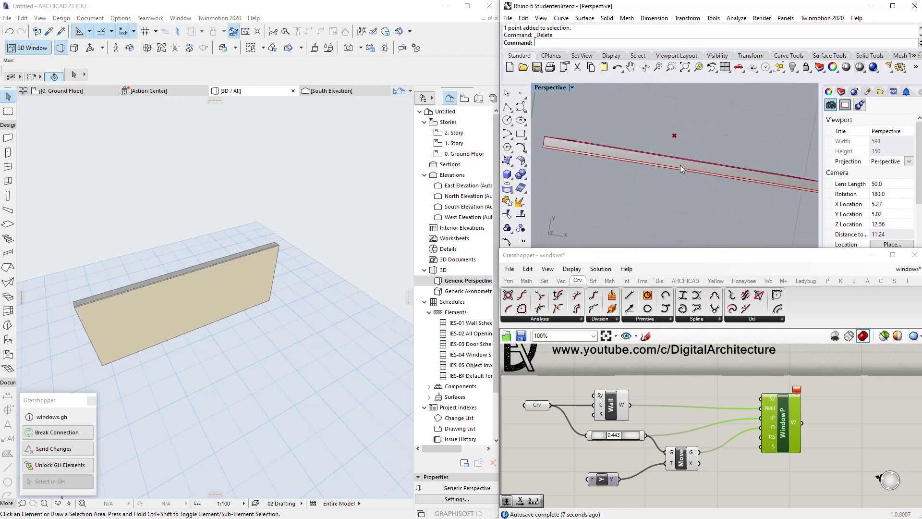
- Add a Unit X vector component beneath the Unit Y component
left_click_drag(601, 479, 588, 468)
double_click(601, 485)
type("x")
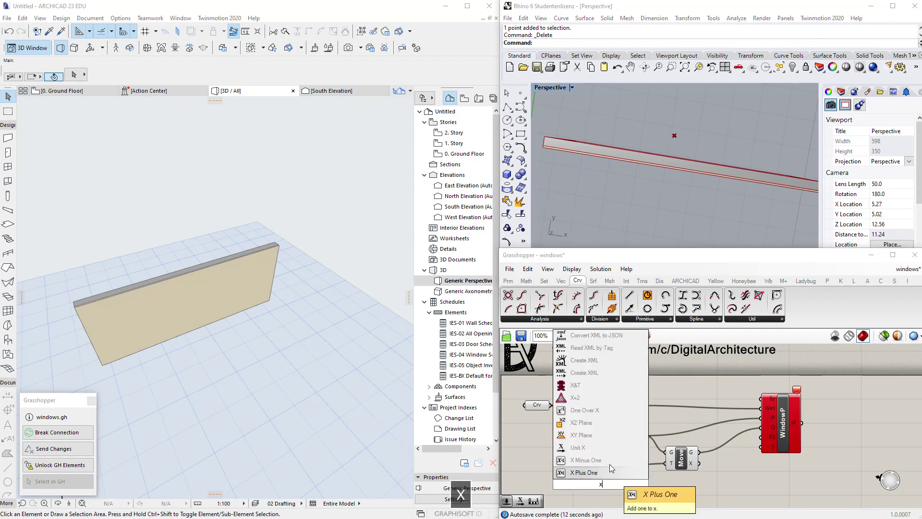
left_click(607, 452)
right_click_drag(597, 487, 611, 454)
scroll(611, 453, "up", 1)
- Add an Addition component that sums the Unit Y and Unit X vectors and feed its result into Move's translation input
double_click(647, 457)
type("+")
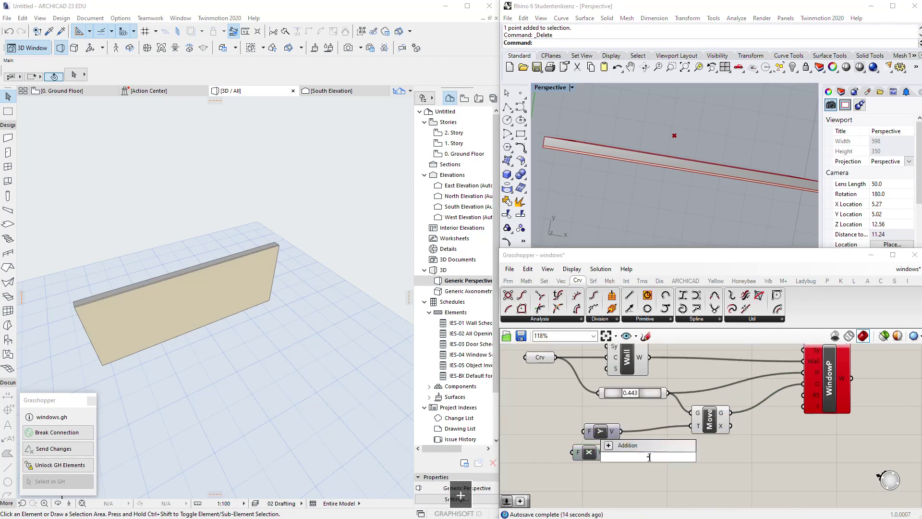
key("Return")
left_click_drag(622, 430, 693, 426)
right_click_drag(686, 142, 613, 173)
right_click_drag(686, 163, 769, 159)
left_click_drag(600, 431, 582, 452)
right_click(637, 452)
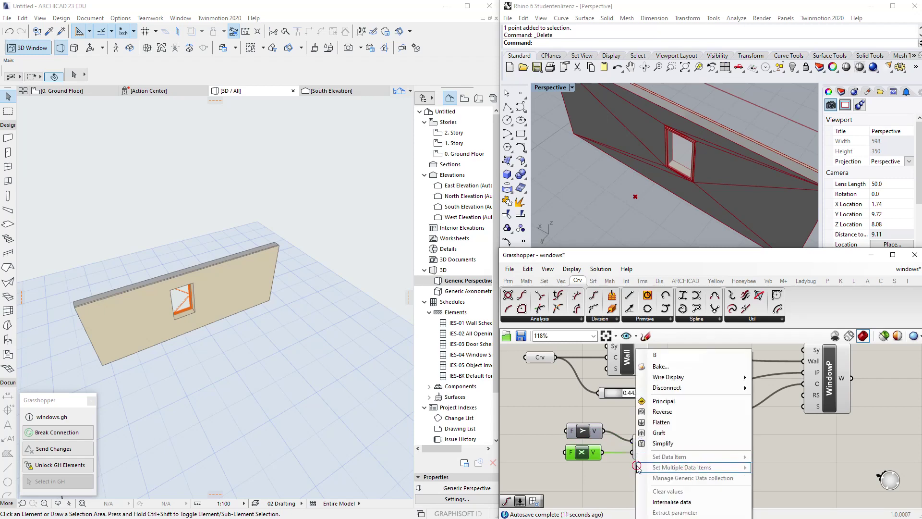
left_click(614, 456)
- Select the wall's base curve in Rhino and rotate it with the gumball away from its original direction
right_click_drag(688, 167, 779, 188)
scroll(659, 415, "down", 3)
scroll(704, 177, "down", 8)
left_click(754, 179)
left_click(757, 178)
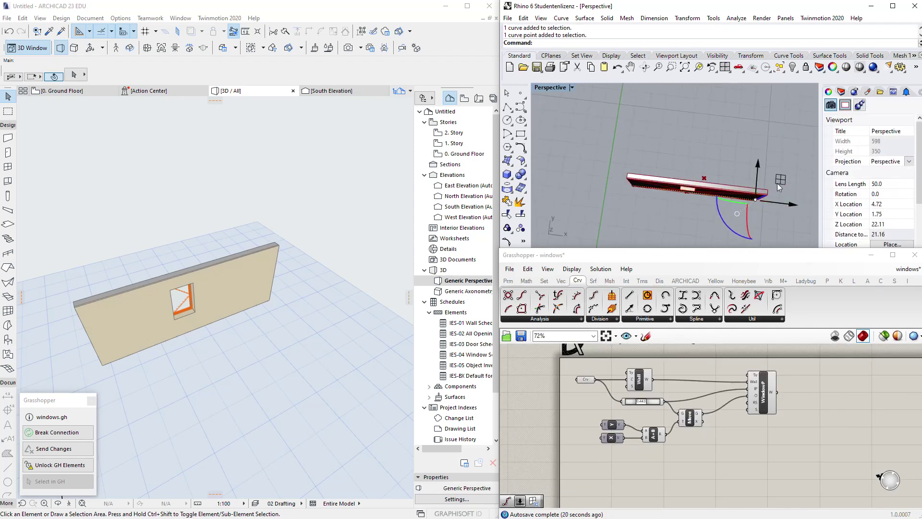
left_click(690, 194)
left_click_drag(672, 223, 727, 229)
right_click_drag(728, 229, 740, 205)
right_click_drag(740, 205, 670, 165, "shift")
left_click_drag(671, 164, 619, 221)
- Rotate the base curve further in the Perspective view, trying different directions relative to the window's orientation point
right_click_drag(651, 203, 674, 159)
right_click_drag(644, 186, 639, 228)
left_click_drag(636, 189, 655, 186)
right_click_drag(655, 186, 707, 212)
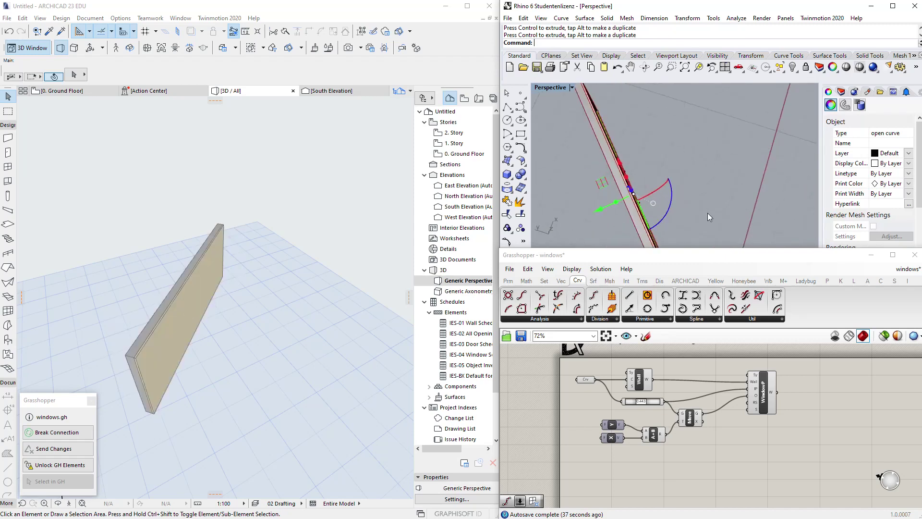
left_click_drag(660, 206, 678, 195)
mouse_move(678, 195)
right_mouse_down()
mouse_move(716, 155)
mouse_move(665, 195)
right_mouse_up()
left_click_drag(665, 195, 639, 197)
mouse_move(638, 193)
right_mouse_down()
mouse_move(575, 155)
mouse_move(578, 184)
mouse_move(633, 197)
right_mouse_up()
left_click_drag(641, 182, 677, 198)
left_click(675, 195)
left_click_drag(692, 103, 607, 154)
right_click_drag(609, 169, 623, 153)
left_click_drag(624, 152, 619, 152)
mouse_move(627, 189)
right_mouse_down()
mouse_move(629, 149)
mouse_move(652, 170)
mouse_move(621, 144)
mouse_move(646, 185)
mouse_move(626, 178)
right_mouse_up()
scroll(622, 144, "down", 4)
scroll(626, 178, "up", 4)
left_click_drag(613, 156, 614, 160)
- Enlarge the visible Rhino viewport area, switch to the Top view and fine-tune the curve's rotation toward the diagonal
right_click_drag(626, 190, 570, 249)
scroll(582, 233, "down", 3)
left_click_drag(585, 248, 585, 278)
left_click(576, 257)
right_click_drag(677, 190, 625, 205)
left_click_drag(567, 206, 564, 204)
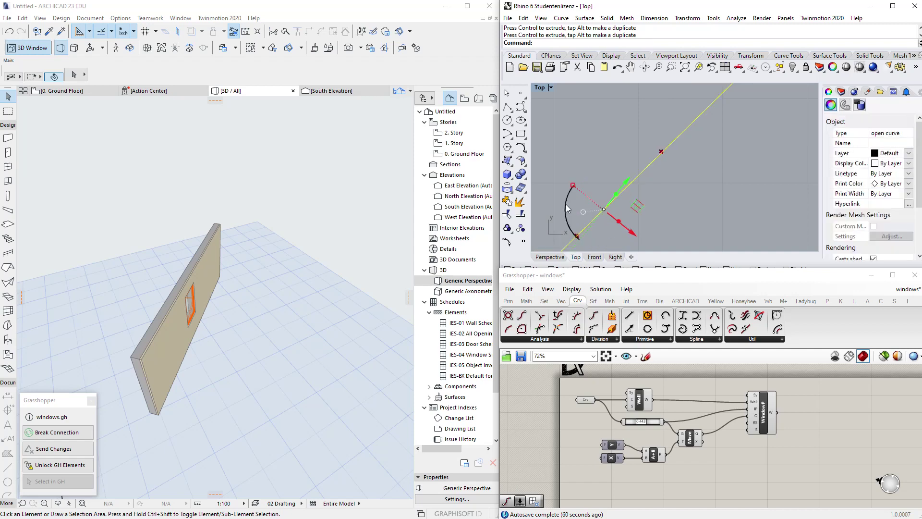
- Select the far end point of the wall curve in the Top view and move it inward along the curve
scroll(622, 176, "down", 1)
scroll(596, 179, "down", 12)
left_click(698, 142)
left_click(679, 127)
scroll(680, 126, "up", 8)
left_click(682, 126)
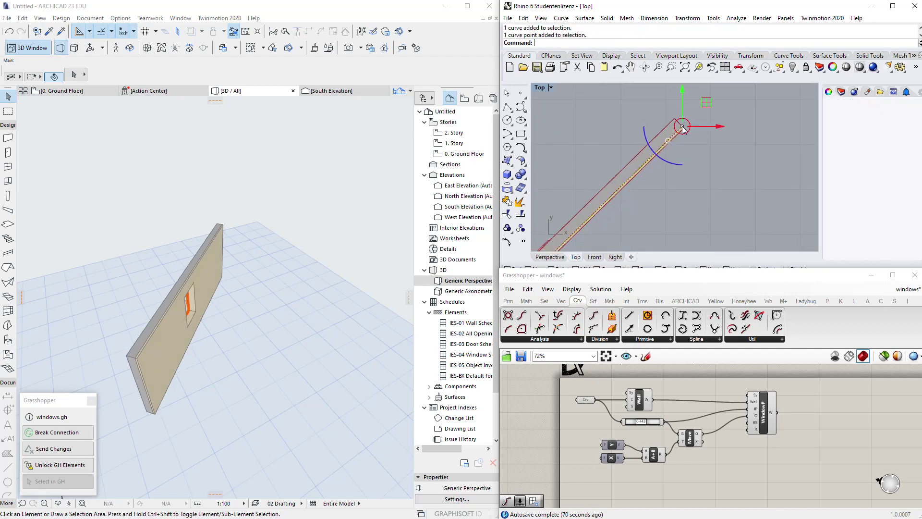
left_click_drag(706, 103, 588, 212)
scroll(579, 219, "up", 10)
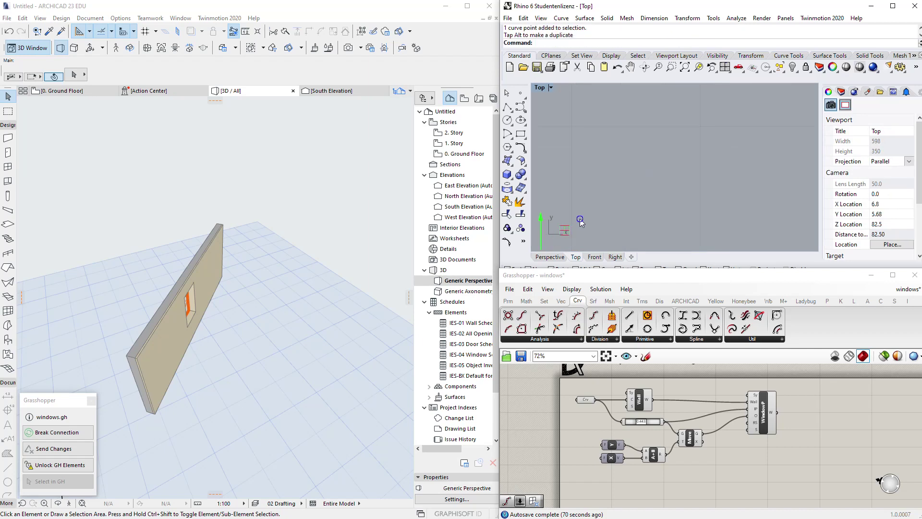
- Nudge the curve's end point so the wall line runs through both the insertion point and the orientation point
right_click_drag(578, 219, 679, 140)
scroll(665, 146, "down", 4)
middle_click(665, 146)
scroll(644, 195, "down", 12)
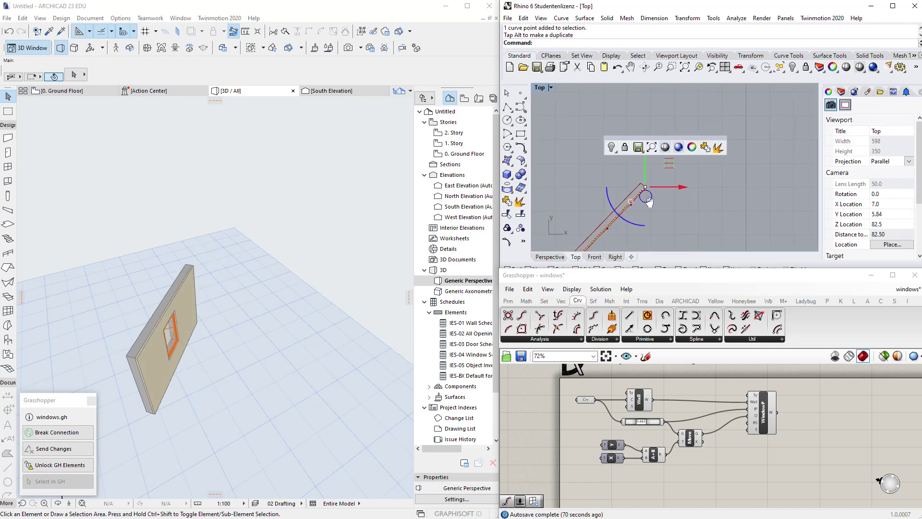
right_click_drag(646, 200, 626, 193)
left_click_drag(650, 157, 654, 154)
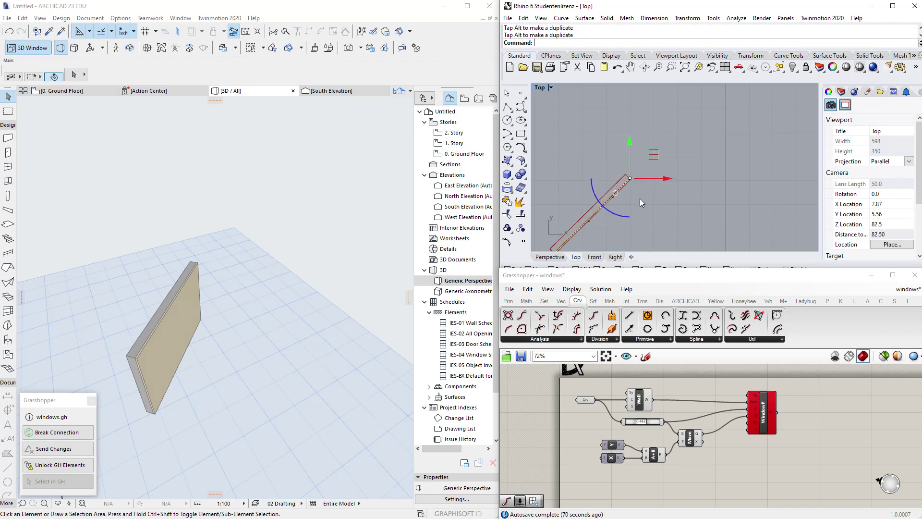
- Read the error message on the window component in Grasshopper
scroll(724, 386, "down", 2)
left_click_drag(746, 405, 739, 406)
scroll(650, 228, "up", 8)
scroll(632, 197, "up", 3)
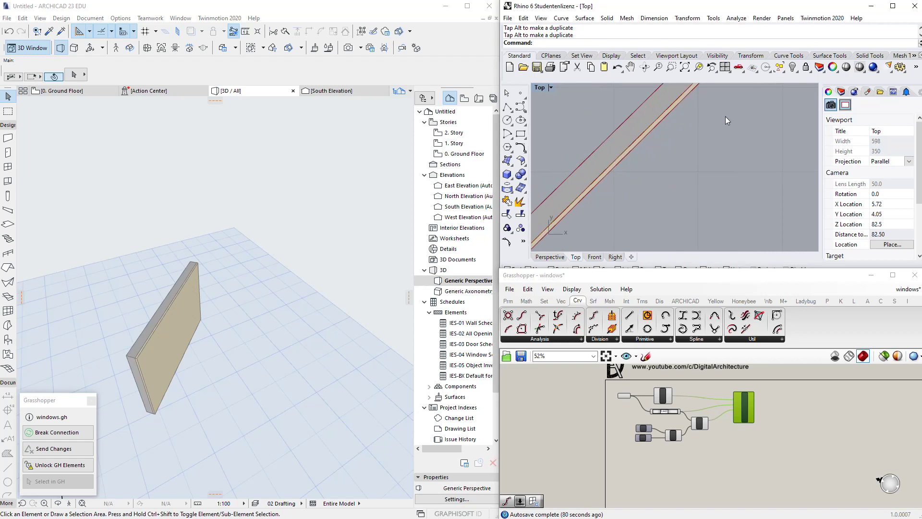
scroll(739, 366, "up", 3)
left_click(750, 388)
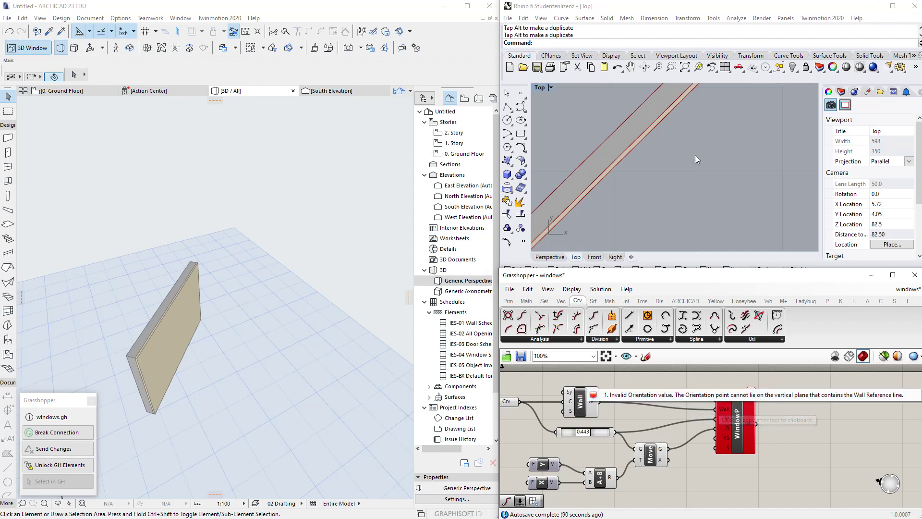
scroll(656, 404, "down", 3)
right_click_drag(656, 404, 674, 433)
scroll(673, 200, "down", 4)
- Examine in the Perspective view how the insertion and orientation points lie along the wall's base line
left_click(553, 256)
right_click_drag(614, 175, 634, 131)
right_click_drag(562, 173, 640, 137, "shift")
scroll(640, 138, "down", 2)
scroll(681, 159, "up", 8)
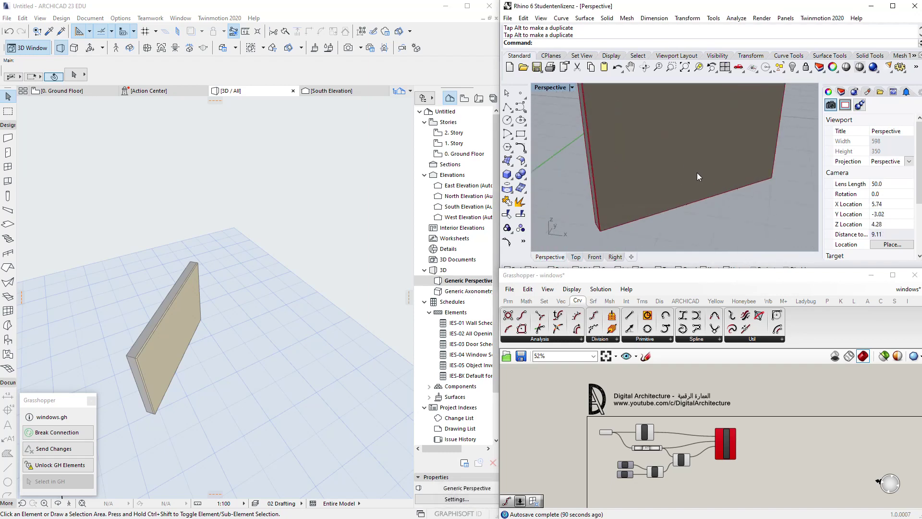
right_click_drag(697, 172, 635, 180, "shift")
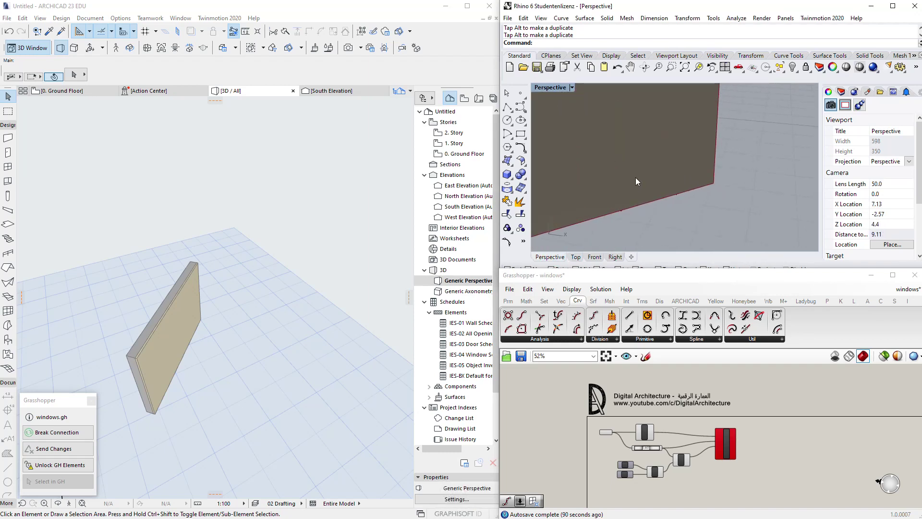
scroll(644, 174, "down", 8)
right_click_drag(658, 164, 645, 192)
scroll(644, 193, "up", 6)
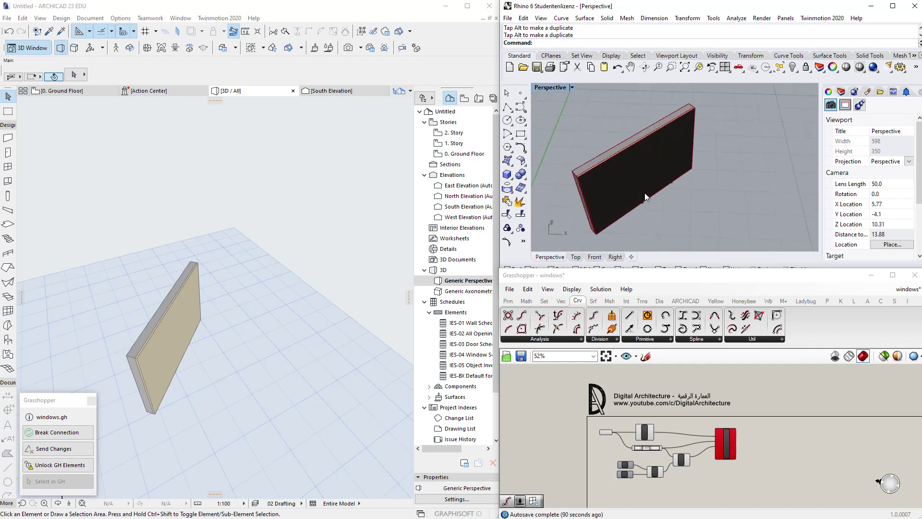
scroll(661, 431, "up", 4)
left_click_drag(751, 480, 655, 407)
key("Delete")
scroll(653, 400, "down", 2)
left_click_drag(796, 459, 648, 414)
key("ctrl+z")
key("ctrl+y")
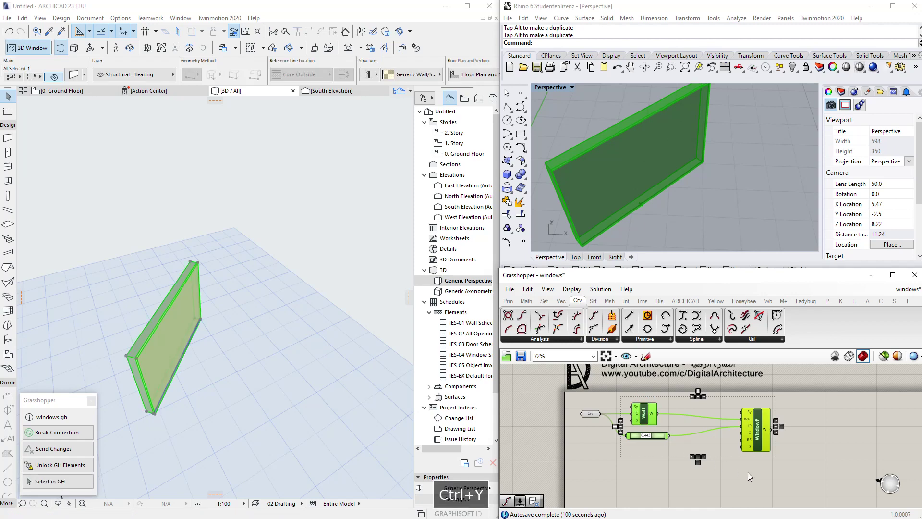
key("ctrl+z")
key("ctrl+z")
- Rearrange the Curve, Wall and vector components on the canvas to free space below the Wall component
left_click_drag(778, 475, 707, 419)
left_click(698, 489)
scroll(698, 486, "up", 2)
left_click_drag(717, 484, 658, 445)
left_click_drag(551, 388, 546, 392)
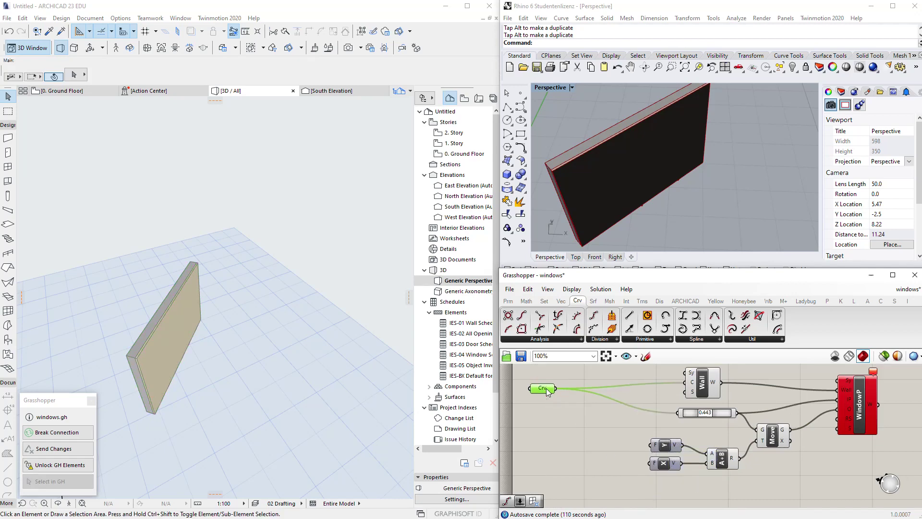
left_click_drag(708, 388, 608, 387)
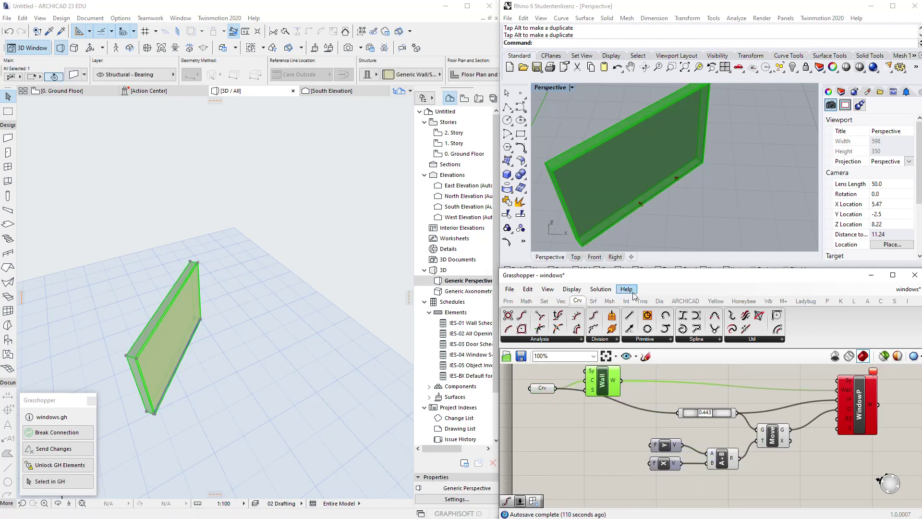
- Add an ARCHICAD Deconstruct Wall component below the Wall component and connect the wall output to it
left_click(674, 301)
left_click(544, 340)
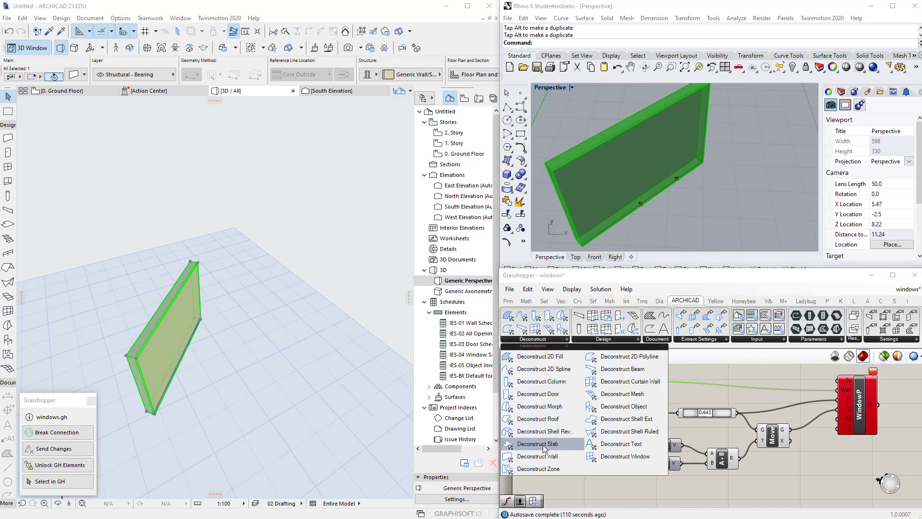
left_click_drag(542, 456, 570, 452)
left_click_drag(581, 450, 593, 447)
left_click(603, 421)
left_click_drag(604, 384, 602, 396)
right_click_drag(609, 435, 611, 421)
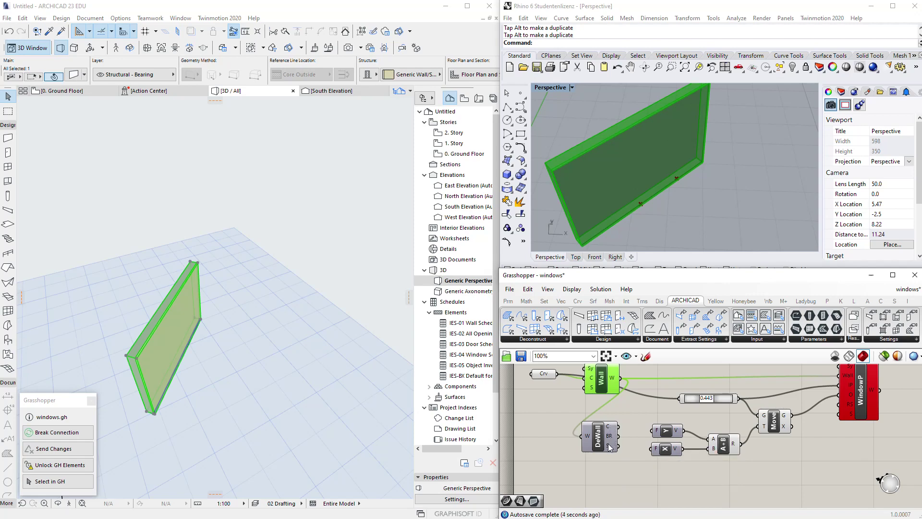
- Add a Reference Side Surfaces output to the Deconstruct Wall component through its wall surface type selection
left_click(691, 204)
right_click_drag(692, 204, 704, 155)
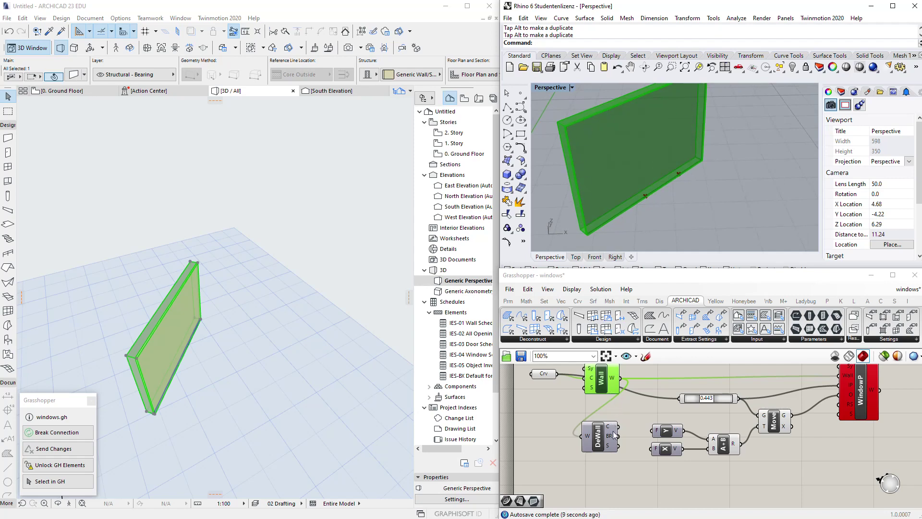
left_click_drag(613, 430, 600, 435)
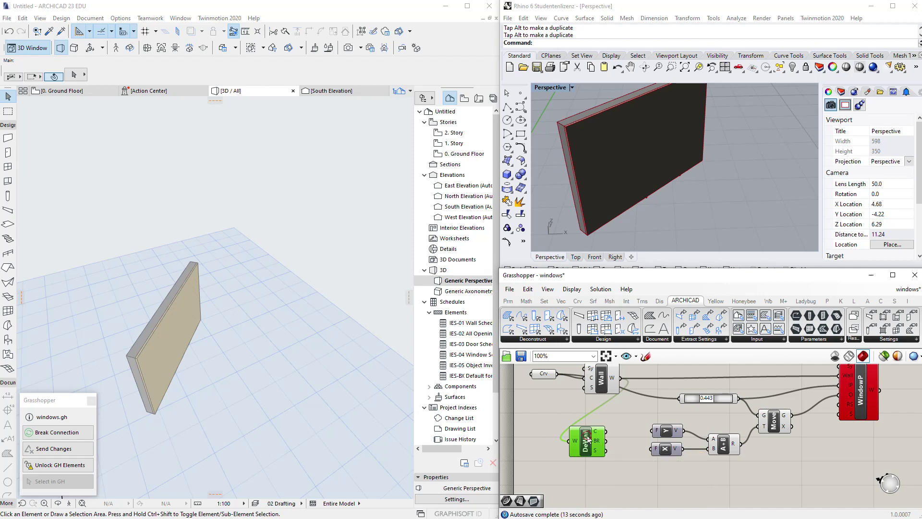
right_click_drag(586, 435, 584, 434)
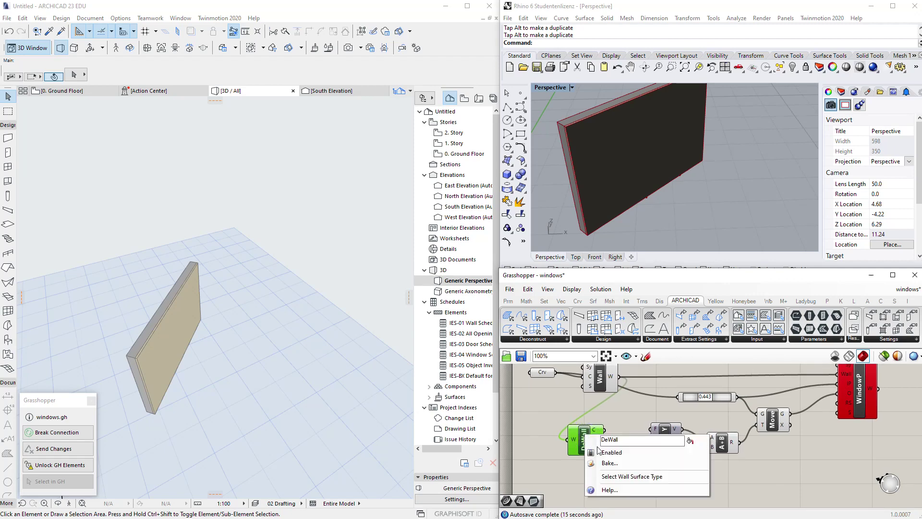
left_click(642, 477)
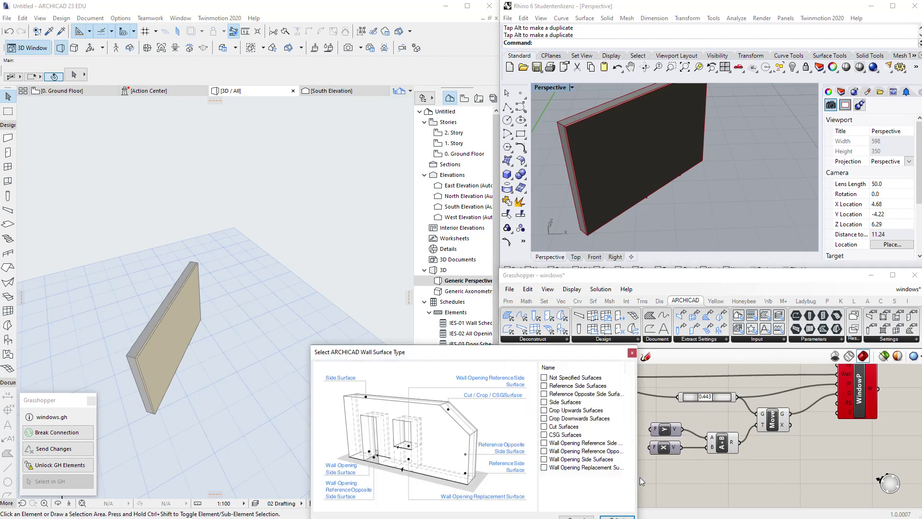
left_click_drag(555, 299, 597, 263)
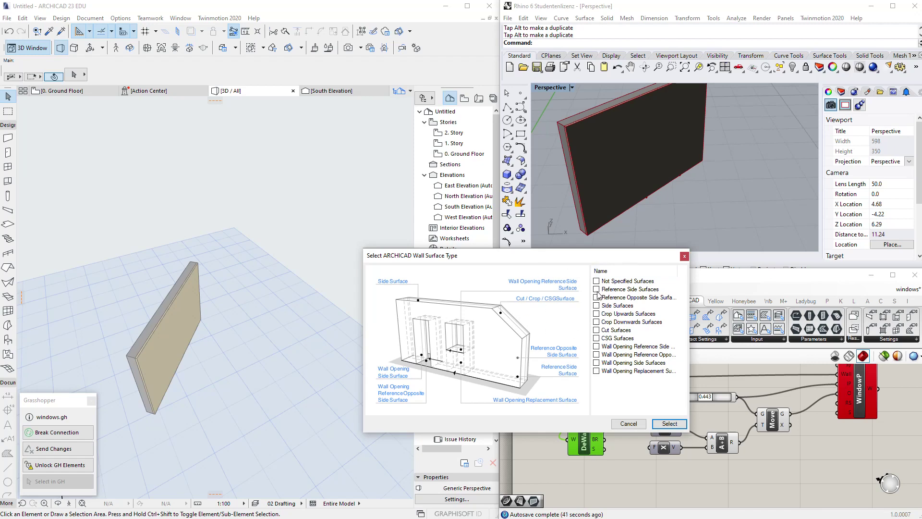
left_click(668, 425)
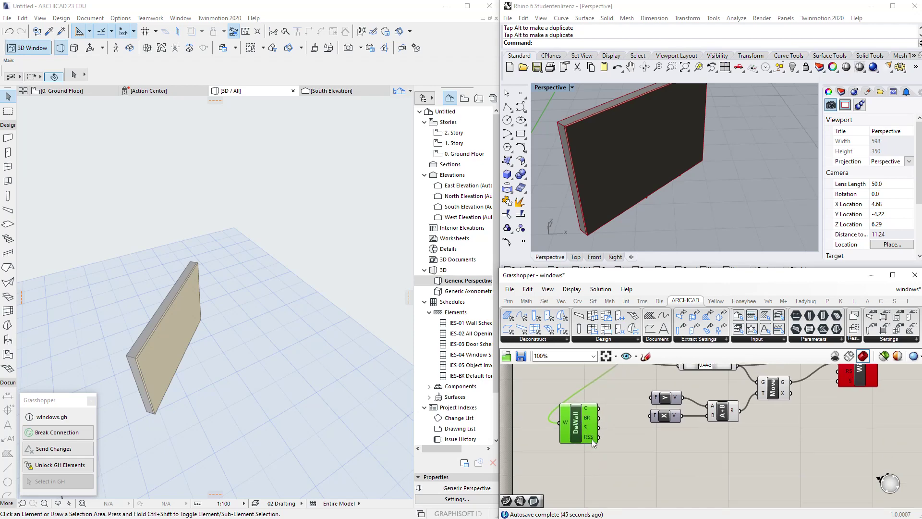
- Add a Surface parameter and connect the RSS output of Deconstruct Wall to it
double_click(617, 446)
type("sur")
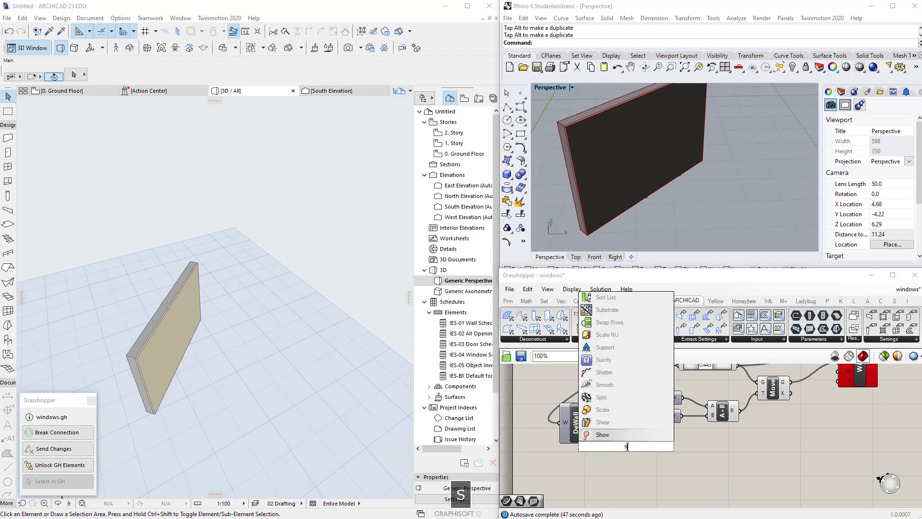
left_click(618, 410)
left_click_drag(599, 437, 614, 446)
left_click(628, 447)
right_click_drag(620, 202, 701, 164)
right_click_drag(671, 450, 668, 455)
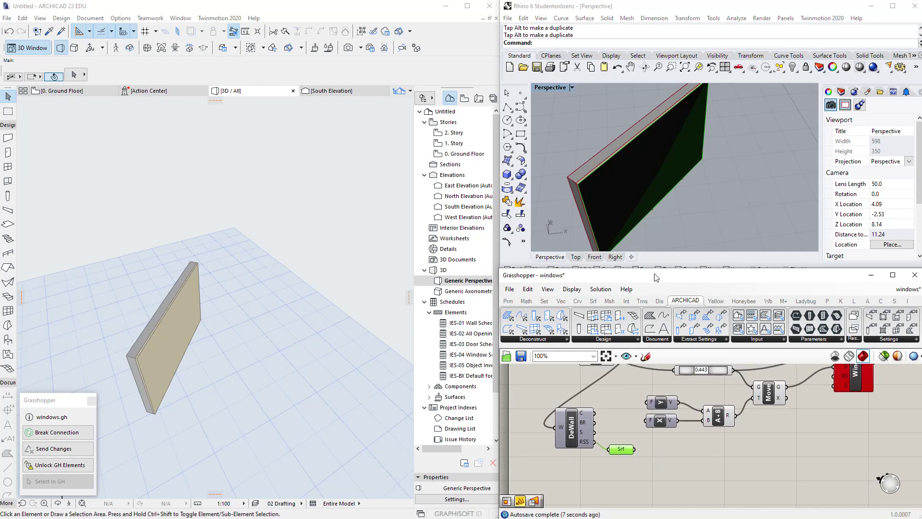
- Add a Planar component beside the Surface parameter and connect the surface to its S input
double_click(674, 459)
type("displ")
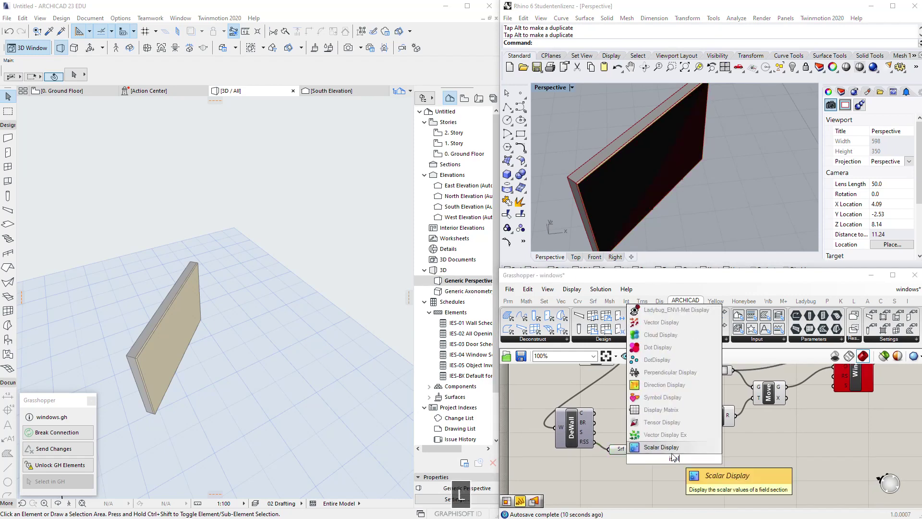
type("a")
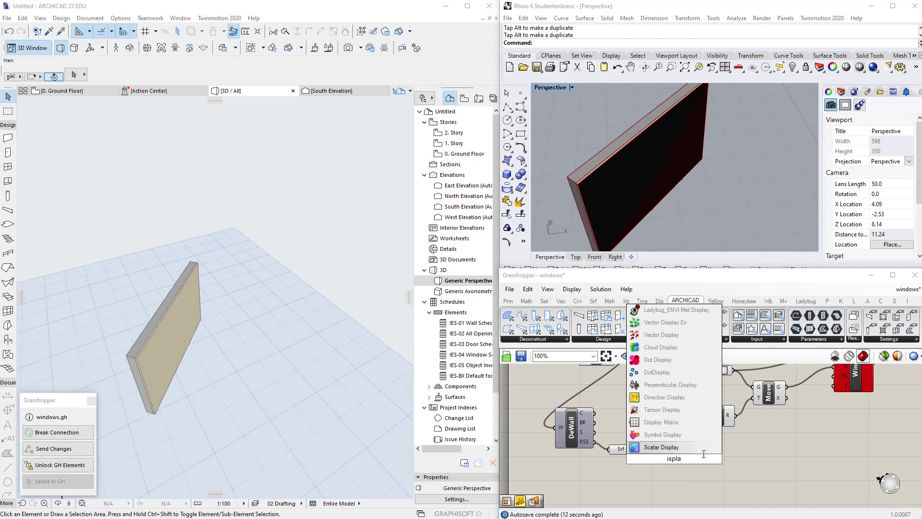
type("nar")
left_click(667, 446)
scroll(627, 453, "up", 2)
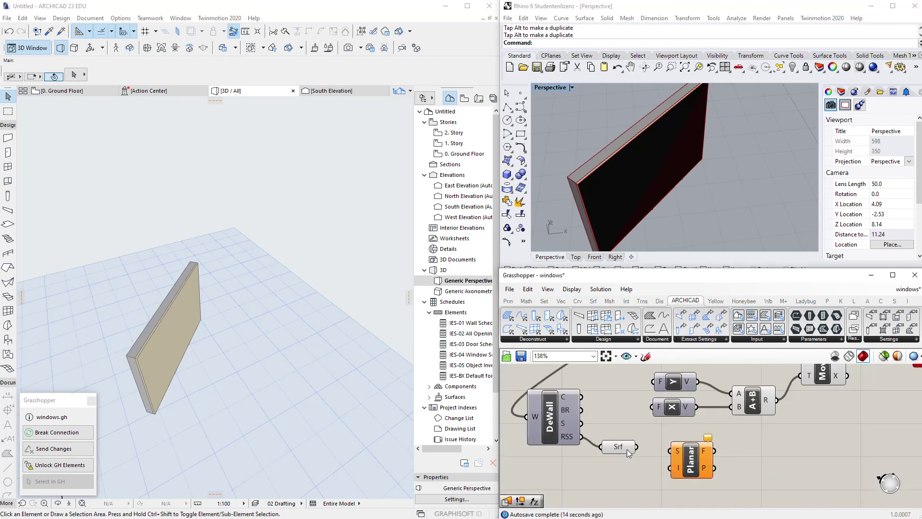
left_click_drag(668, 449, 671, 450)
left_click(689, 447)
right_click_drag(663, 230, 651, 182)
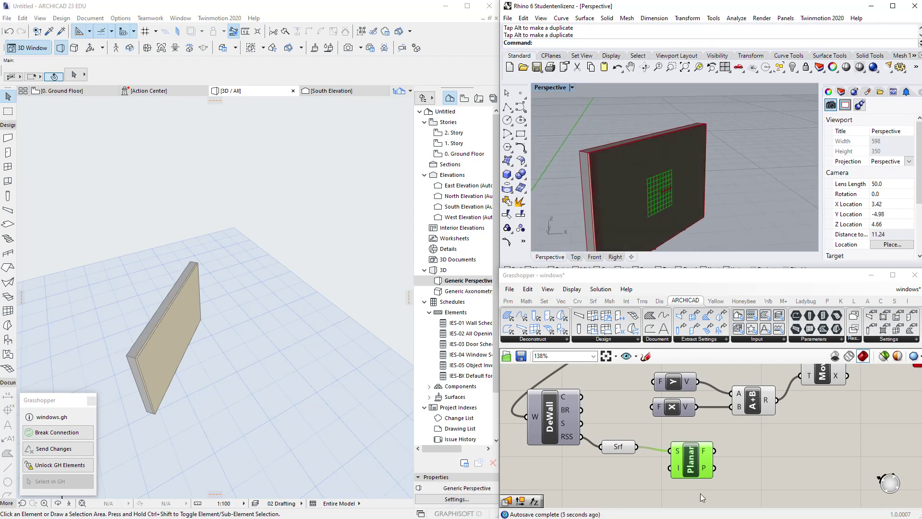
- Add a Deconstruct Plane component and connect the P output of the Planar component to it
double_click(765, 475)
type("dec")
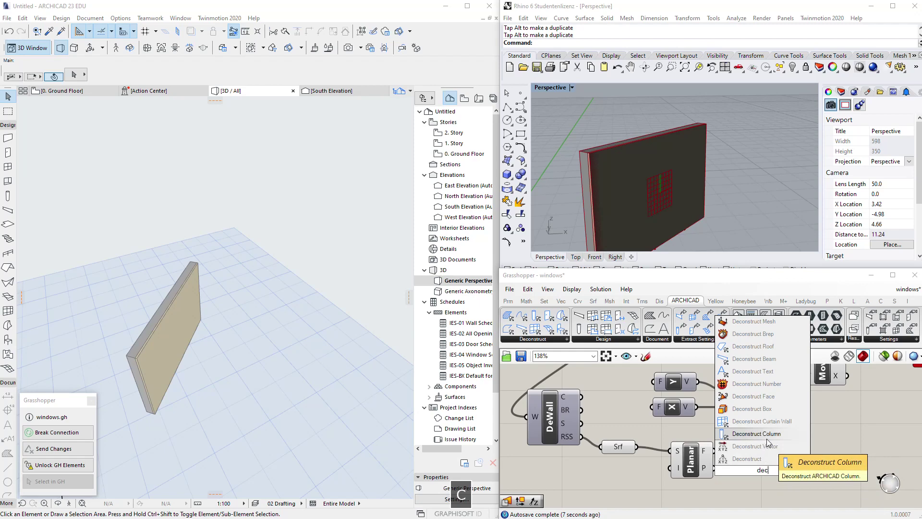
type(" p")
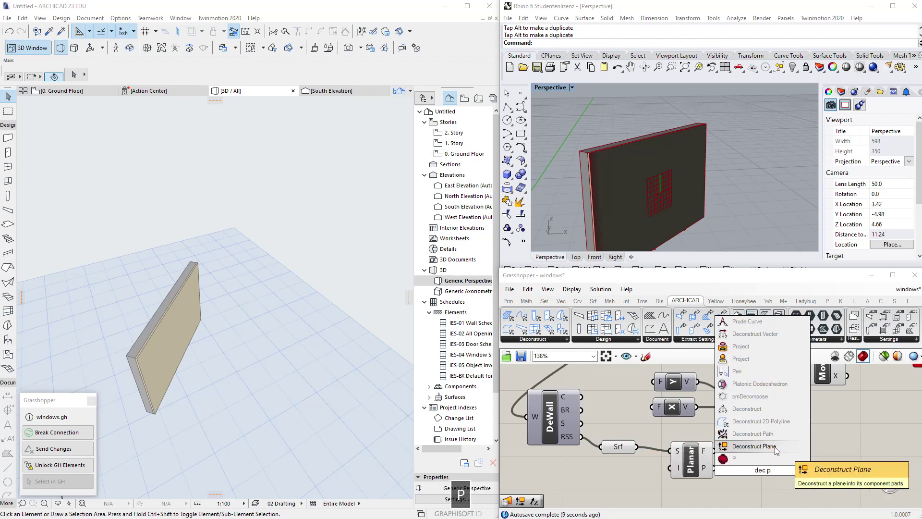
left_click(765, 446)
right_click_drag(747, 460, 733, 454)
left_click_drag(701, 463, 740, 457)
left_click_drag(675, 455, 662, 454)
right_click_drag(741, 459, 703, 456)
right_click_drag(668, 192, 609, 186)
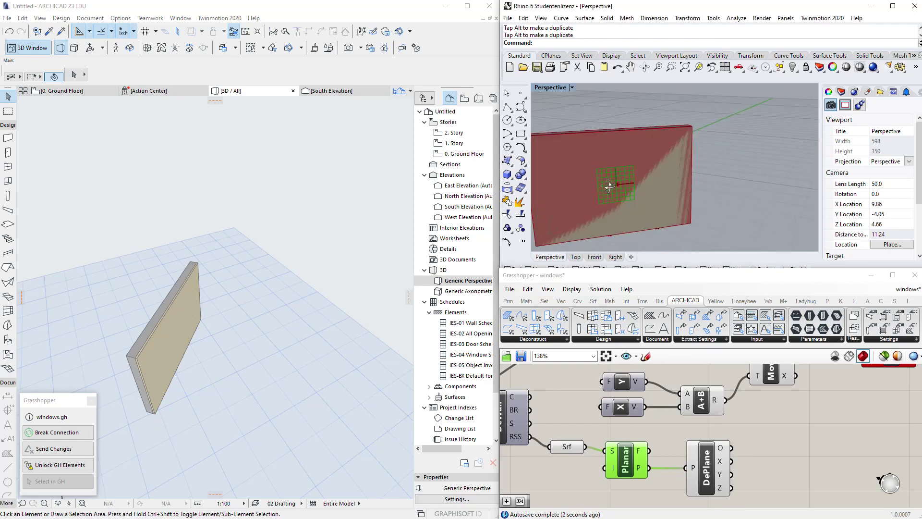
- Connect Deconstruct Plane's X output to input A and its Z output to input B of the A+B component
right_click_drag(726, 399, 733, 426)
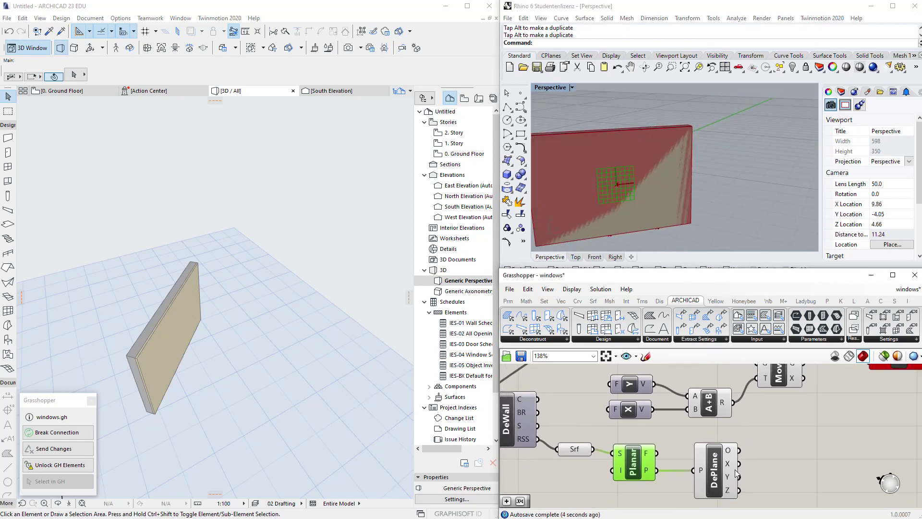
left_click_drag(731, 465, 714, 465)
right_click_drag(616, 187, 644, 195)
scroll(647, 241, "down", 4)
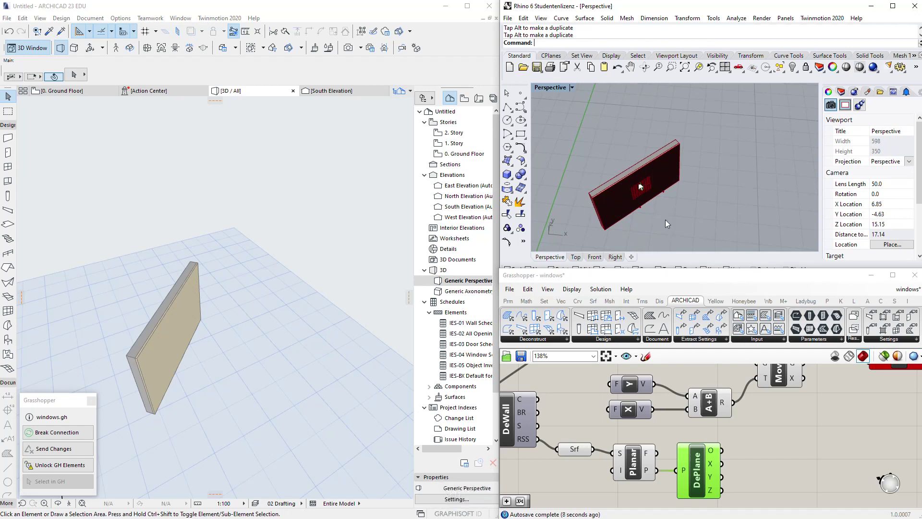
scroll(634, 192, "up", 4)
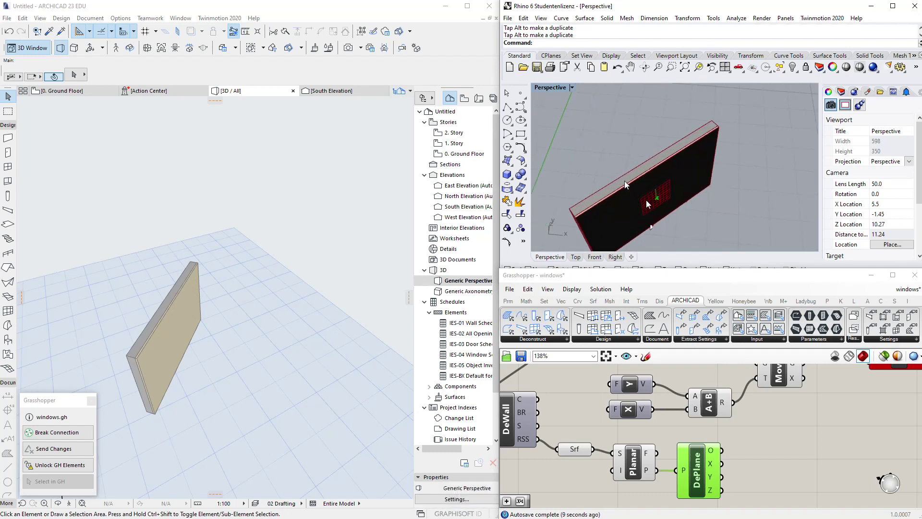
left_click_drag(722, 490, 690, 409)
left_click_drag(722, 464, 688, 396)
- Delete the Unit X and Unit Y vector components and check the Move component's point in the Rhino viewport
left_click_drag(658, 430, 627, 380)
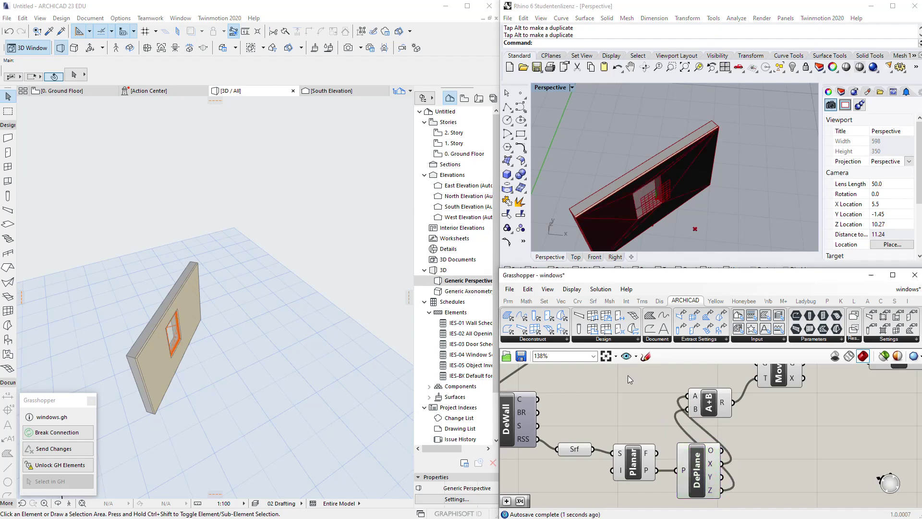
key("Delete")
left_click_drag(749, 502, 555, 434)
right_click_drag(674, 216, 671, 249)
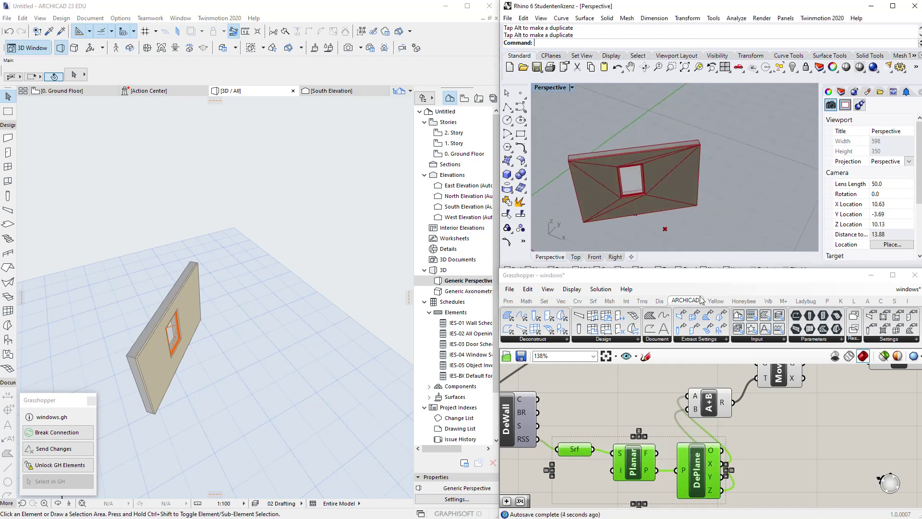
left_click(774, 377)
right_click_drag(682, 211, 677, 240)
scroll(684, 408, "down", 4)
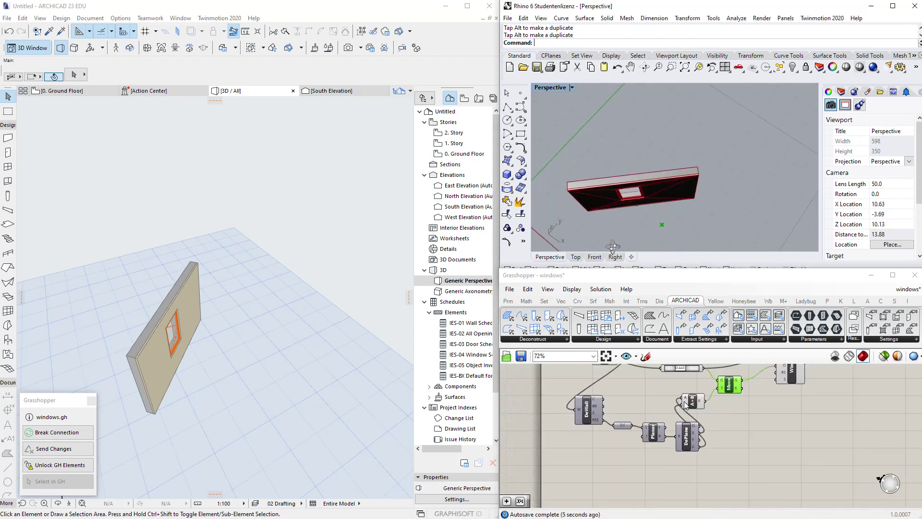
- Rearrange the Move, A+B, Surface, Planar and Deconstruct Plane components into a tidy chain on the canvas
right_click_drag(710, 418, 704, 493)
left_click_drag(731, 466, 754, 467)
left_click_drag(682, 476, 702, 468)
right_click_drag(698, 475, 726, 446)
left_click_drag(724, 507, 631, 466)
left_click_drag(714, 478, 712, 470)
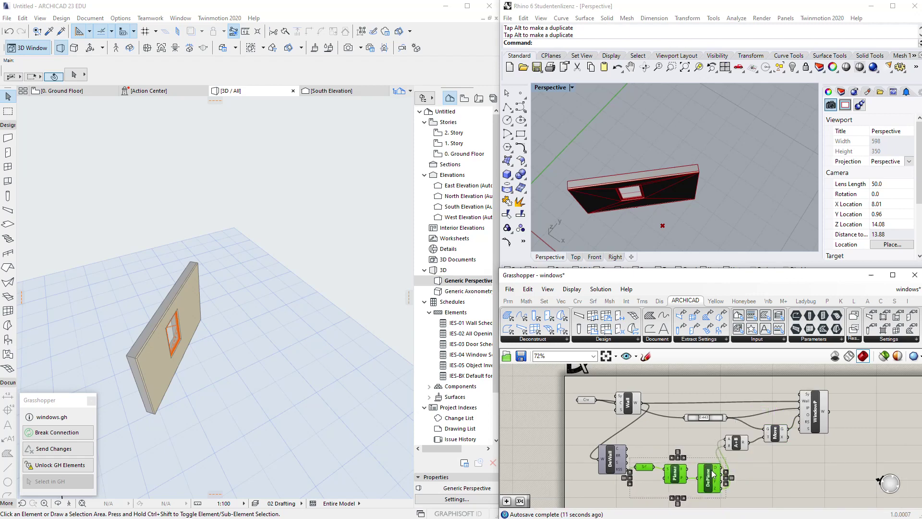
- Switch to Rhino, shift the end point of the wall's base curve, and check the Move component's orientation point
left_click(688, 200)
left_click(694, 198)
left_click_drag(725, 193, 700, 125)
right_click_drag(618, 197, 669, 130)
left_click_drag(745, 154, 757, 147)
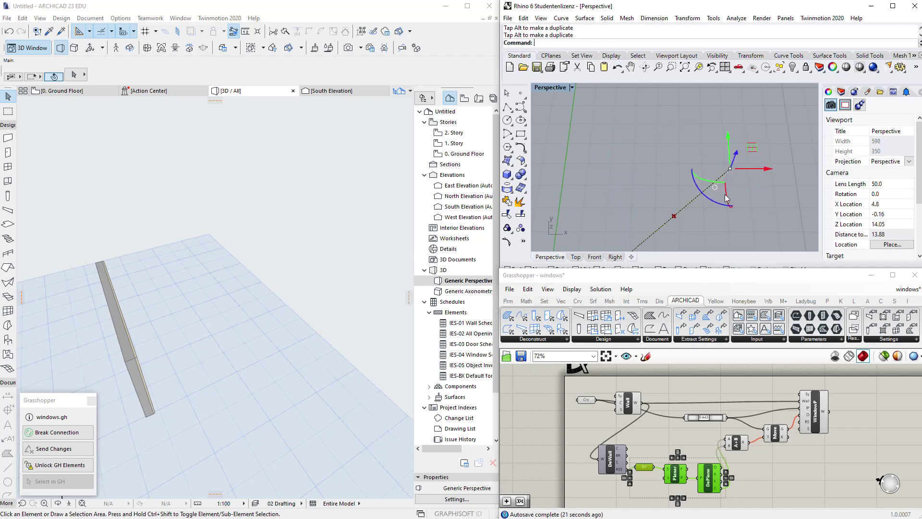
right_click_drag(731, 187, 648, 216)
left_click(768, 433)
scroll(635, 125, "down", 4)
left_click(776, 441)
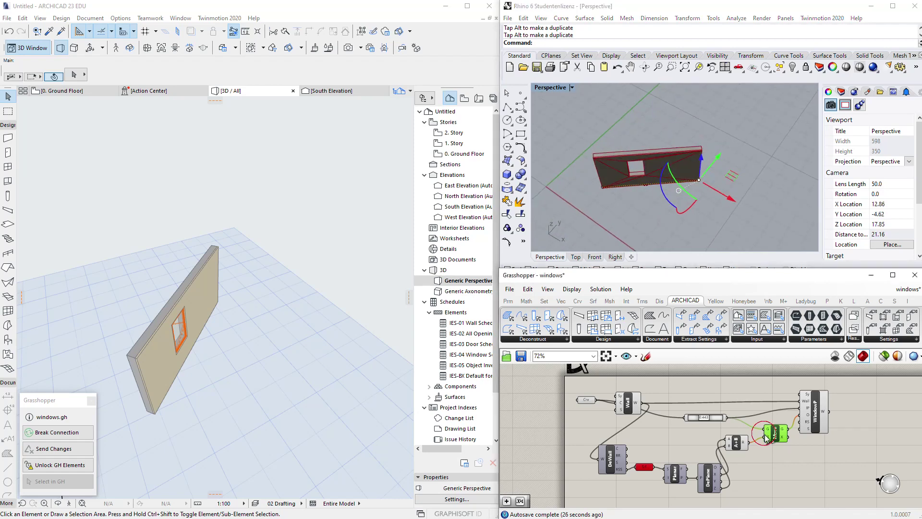
left_click_drag(736, 448, 740, 446)
scroll(681, 468, "up", 2)
right_click_drag(731, 428, 715, 454)
- Move the wall curve's end point again in Rhino and read the error on the Surface parameter
left_click_drag(733, 182, 746, 153)
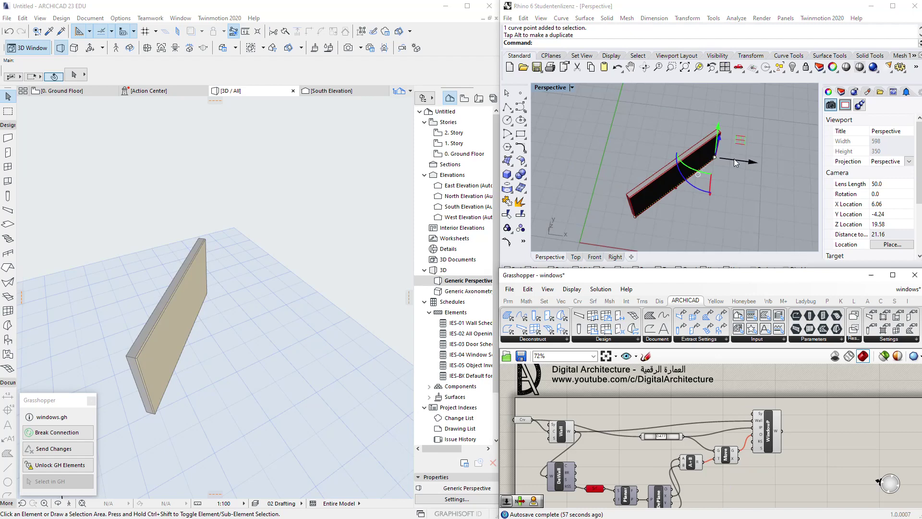
mouse_move(738, 213)
right_mouse_down()
mouse_move(732, 197)
mouse_move(728, 214)
right_mouse_up()
scroll(729, 212, "up", 2)
left_click_drag(762, 177, 686, 194)
right_click_drag(684, 211, 659, 183)
right_click_drag(603, 502, 613, 477)
scroll(613, 477, "up", 2)
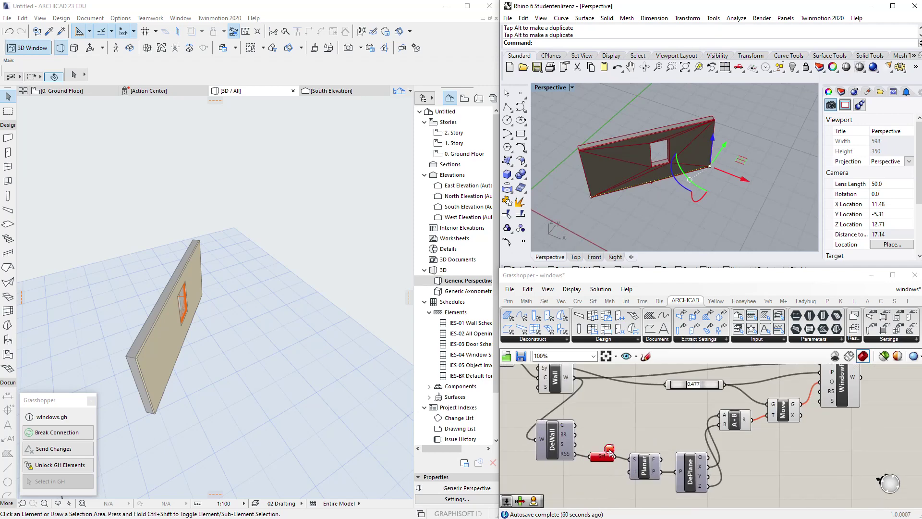
mouse_move(611, 454)
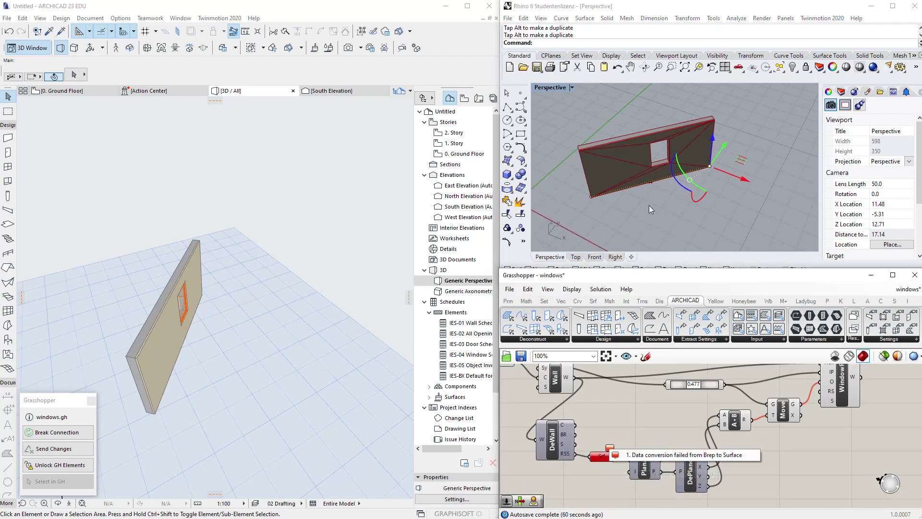
- Shift Deconstruct Wall and the components after it to open a gap before the Surface parameter
right_click_drag(648, 210, 656, 232)
scroll(744, 459, "down", 3)
left_click_drag(788, 492, 612, 399)
left_click_drag(752, 419, 795, 410)
scroll(579, 450, "up", 1)
scroll(581, 454, "up", 1)
left_click_drag(580, 454, 620, 453)
scroll(621, 463, "up", 1)
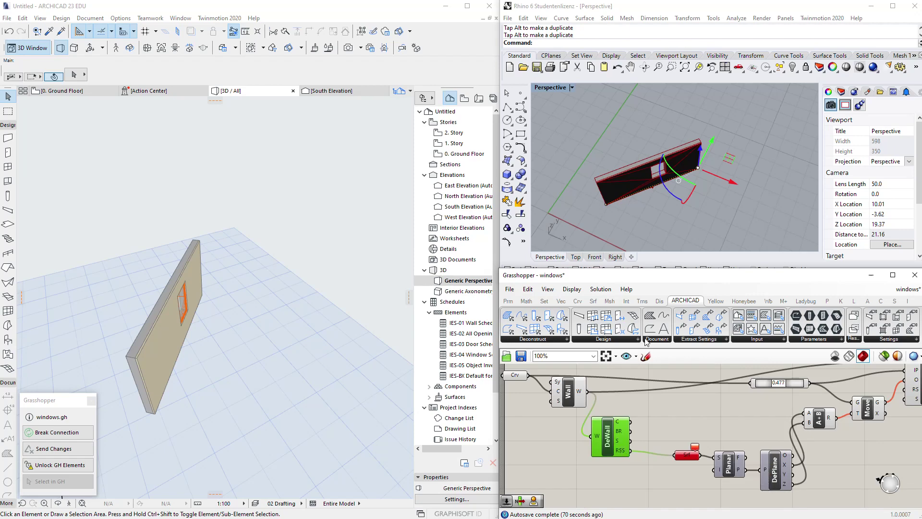
- Reposition the 0.477 curve point slider and the Window component on the canvas
scroll(659, 207, "up", 6)
right_click_drag(659, 207, 671, 151)
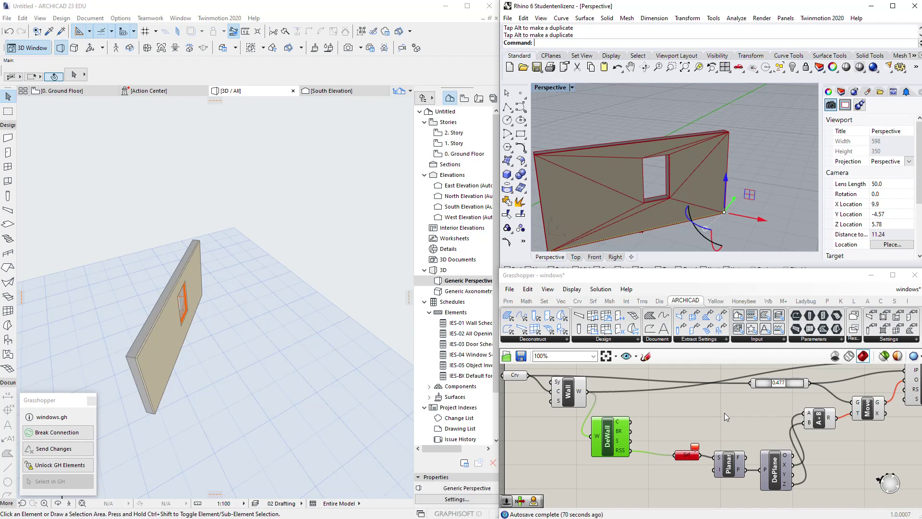
scroll(726, 434, "down", 2)
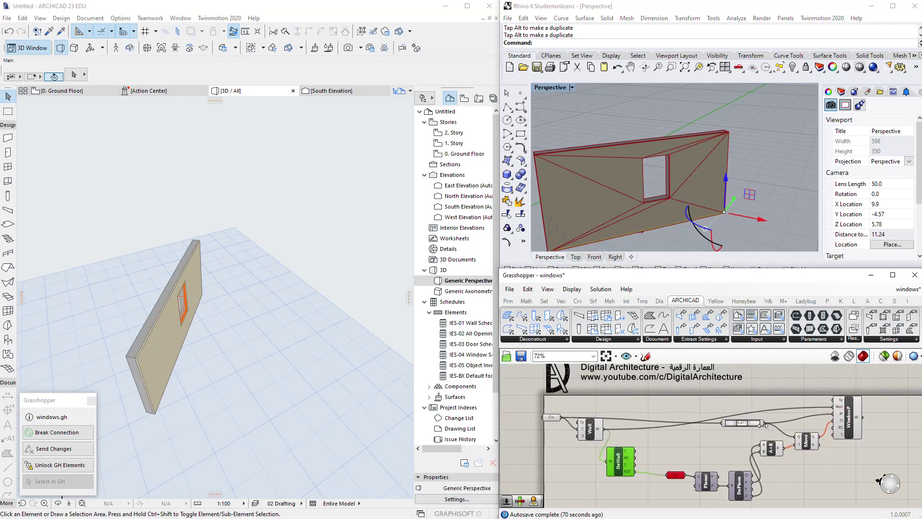
left_click_drag(763, 424, 747, 431)
left_click_drag(849, 423, 854, 429)
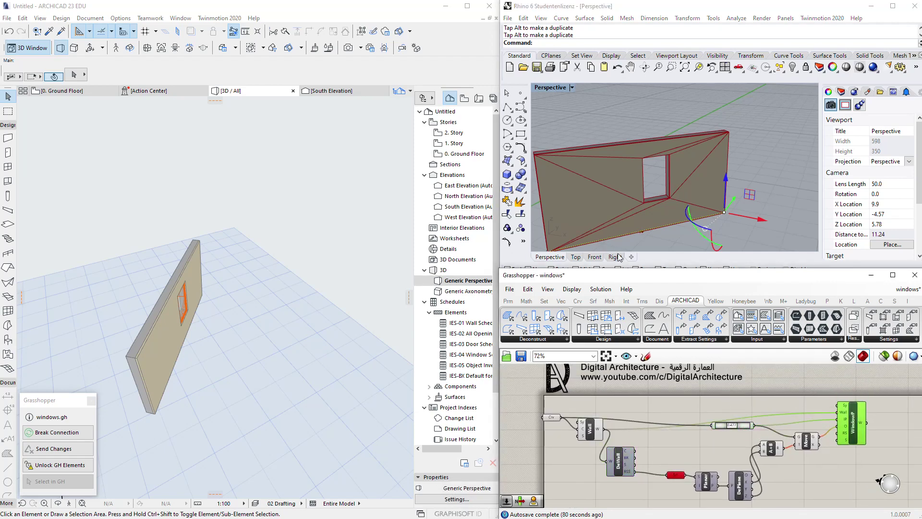
- Examine the wall and its window by highlighting the Wall and Window components and orbiting the ARCHICAD 3D view
left_click(592, 429)
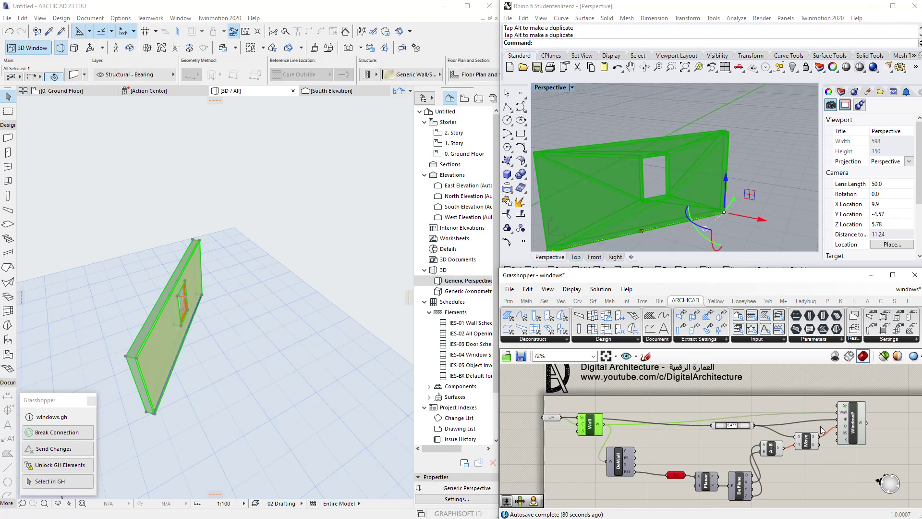
left_click(855, 431)
left_click(315, 373)
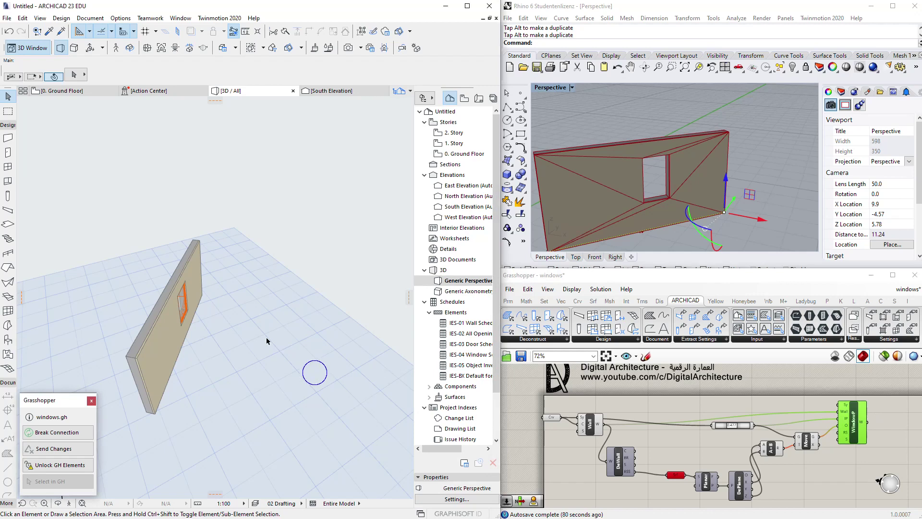
right_click(267, 341)
left_click(668, 160)
middle_click_drag(294, 319, 249, 323, "shift")
left_click(606, 427)
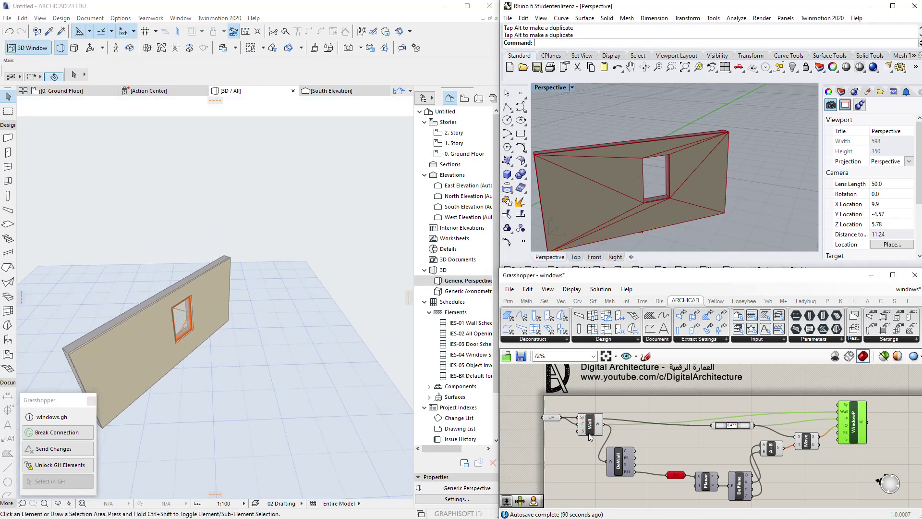
- Add a Deconstruct Brep component below Deconstruct Wall and connect the RSS output to its B input
scroll(626, 480, "up", 3)
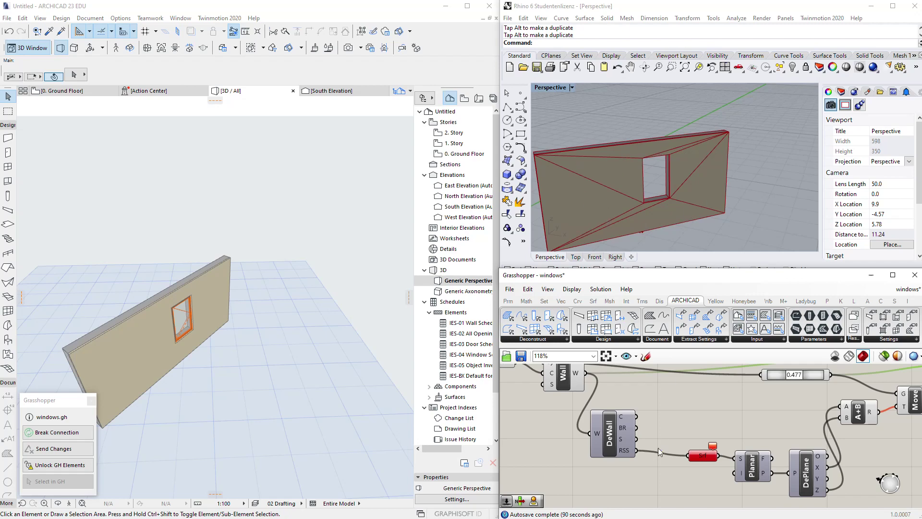
right_click_drag(654, 477, 638, 448)
double_click(638, 448)
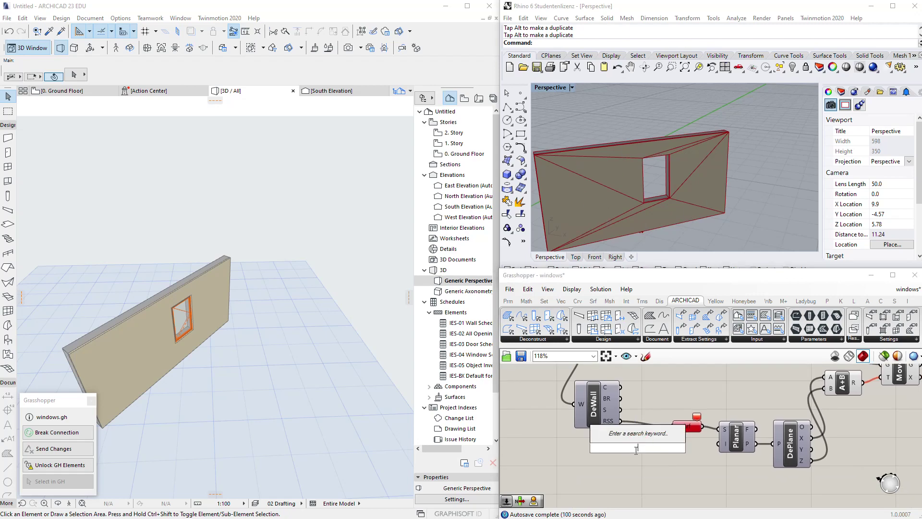
key("Escape")
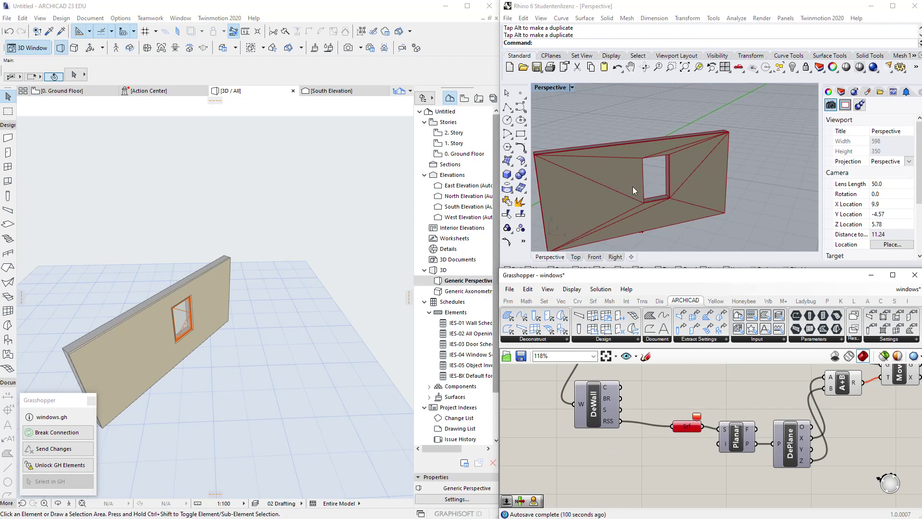
double_click(652, 429)
type("dec")
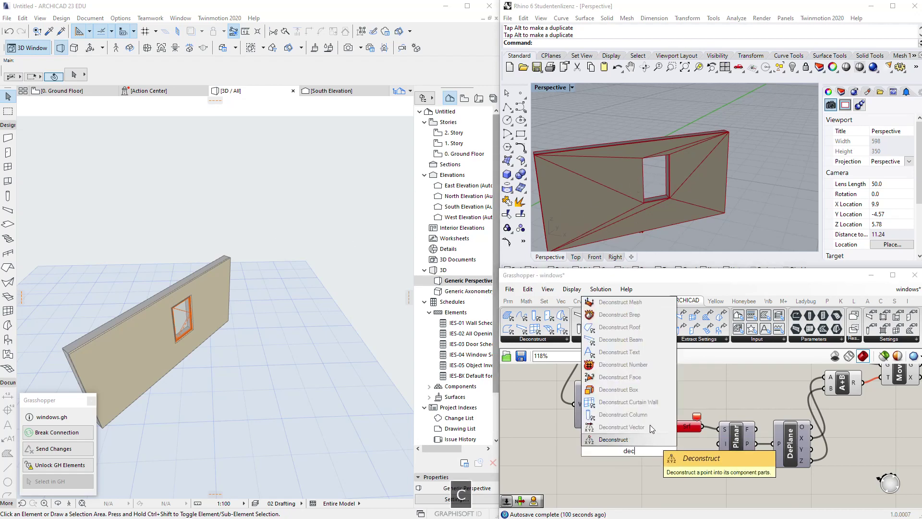
left_click(620, 315)
left_click_drag(613, 434, 610, 451)
left_click_drag(629, 439, 587, 459)
- Add a List Item component, connect Deconstruct Brep's F output to its L input, and connect its item output to the Surface parameter
left_click(642, 468)
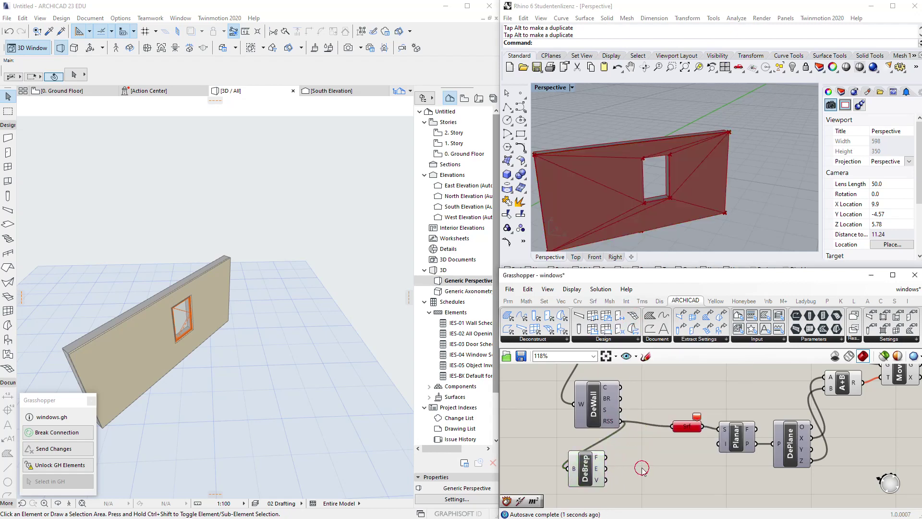
double_click(642, 468)
type("list")
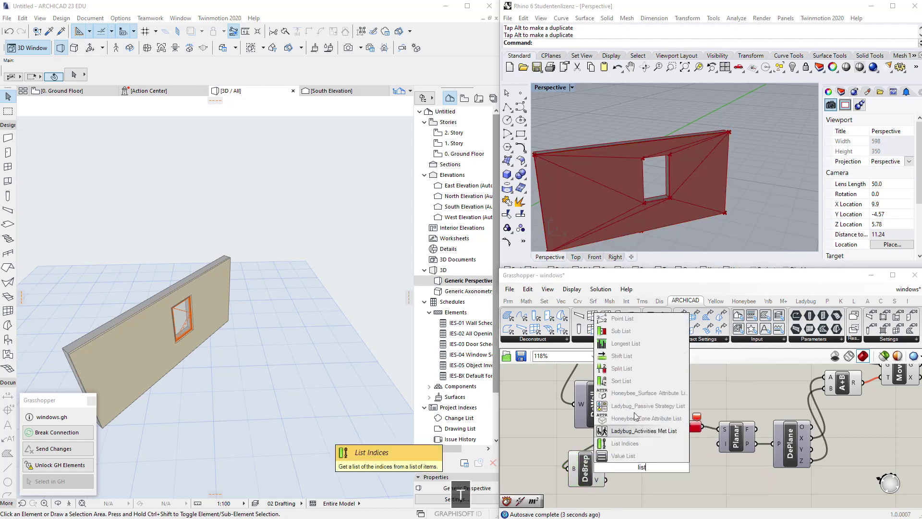
type(" ite")
key("Return")
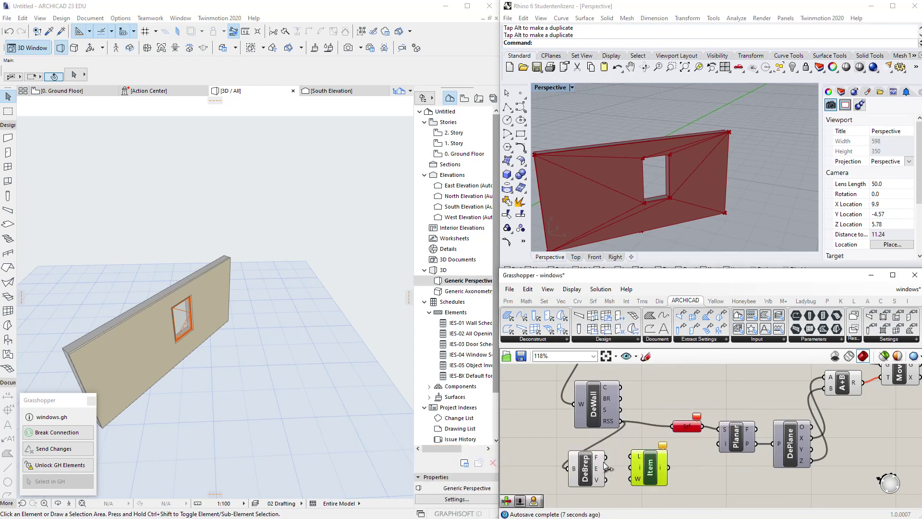
left_click_drag(641, 458, 673, 426)
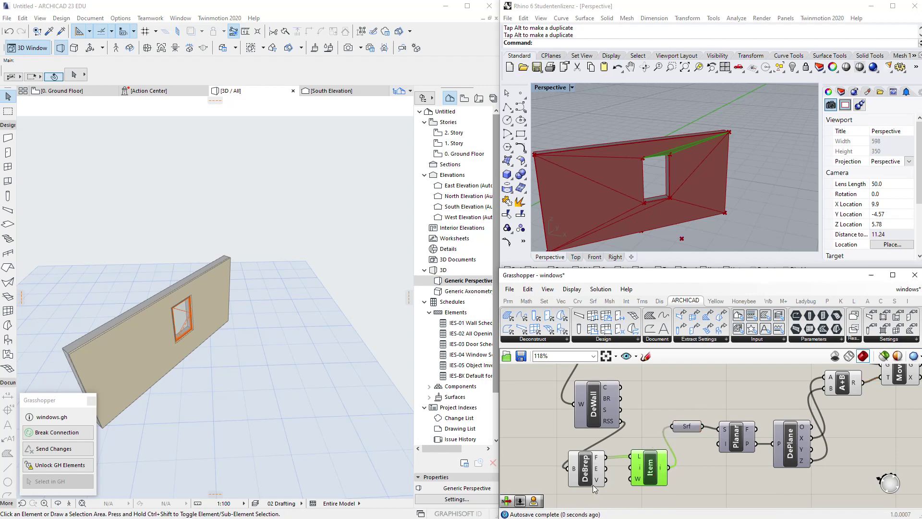
scroll(668, 378, "down", 3)
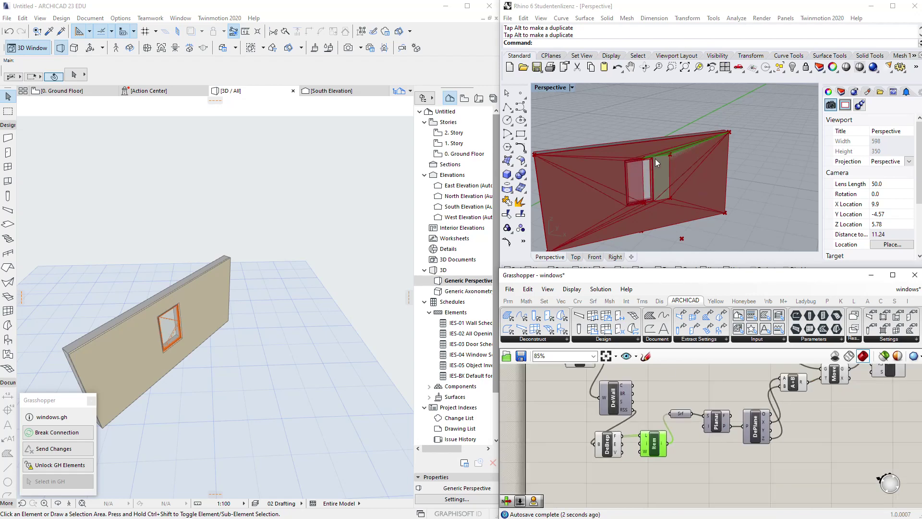
- Set the curve point slider to 0.292 and recompute the Grasshopper solution
right_click_drag(693, 367, 679, 442)
left_click_drag(722, 417, 708, 426)
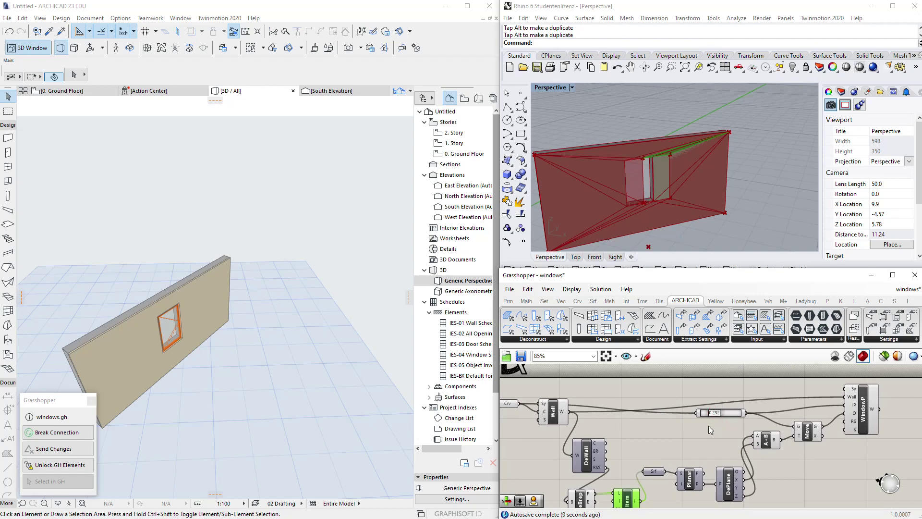
scroll(640, 432, "down", 1)
middle_click(641, 429)
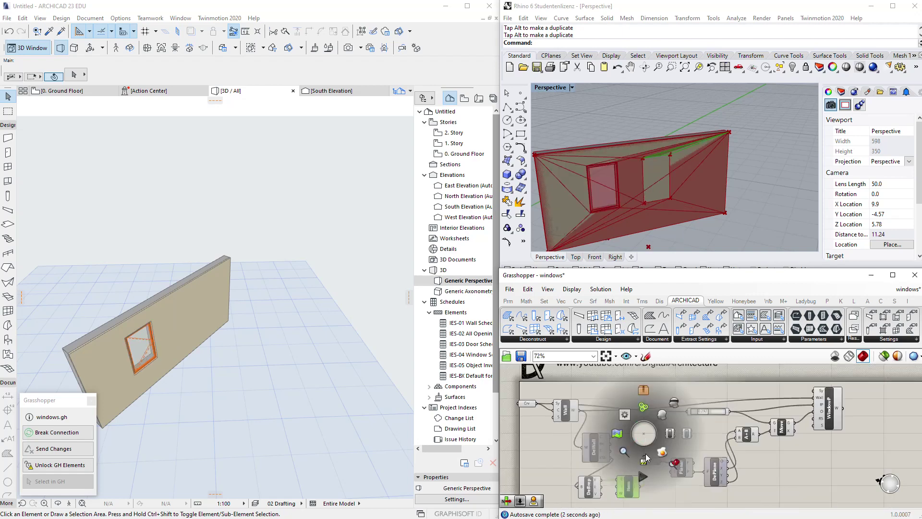
left_click(644, 470)
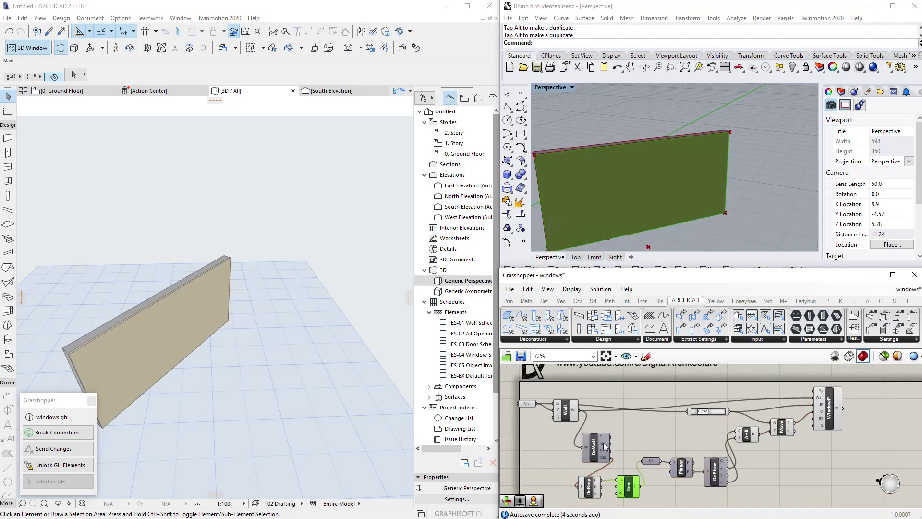
- Shift Deconstruct Wall slightly on the canvas and hide the previews of the Deconstruct Brep and List Item components
left_click_drag(604, 442, 600, 442)
left_click(638, 430)
left_click_drag(671, 497, 600, 483)
middle_click(600, 483)
left_click(632, 446)
- Move the curve point slider away from the Window component on the canvas and disable the Window component
left_click_drag(703, 410, 682, 408)
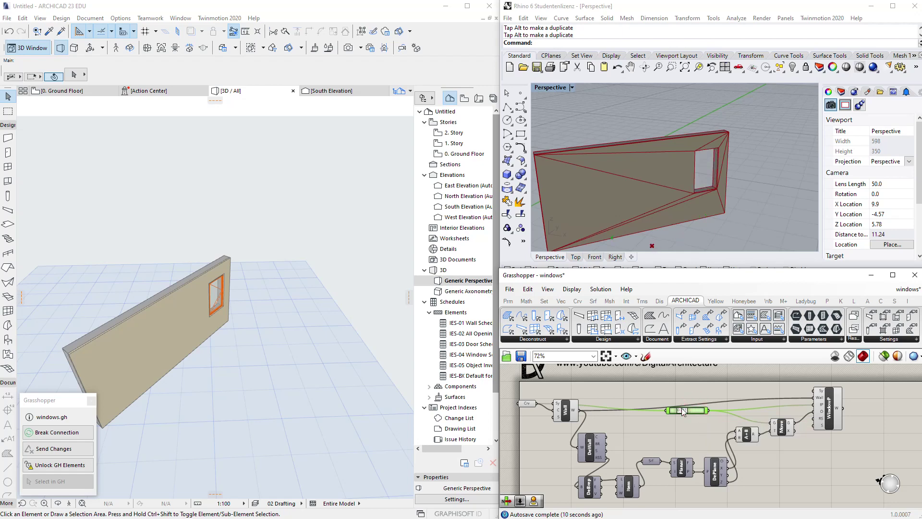
left_click(822, 410)
scroll(713, 402, "down", 2)
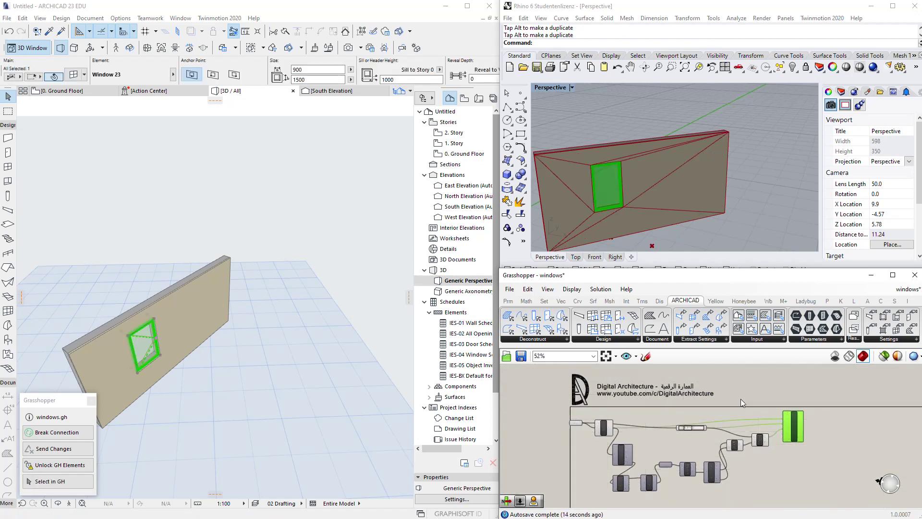
scroll(775, 422, "up", 2)
middle_click(800, 426)
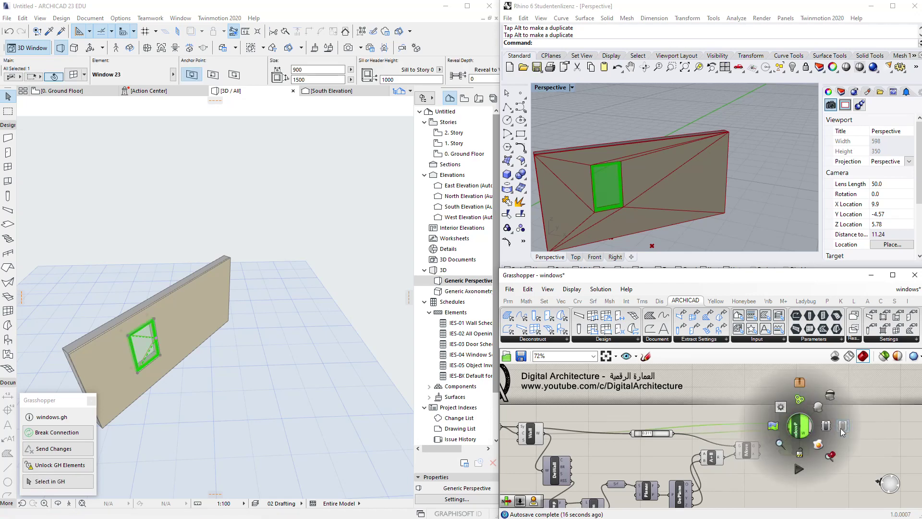
left_click(842, 428)
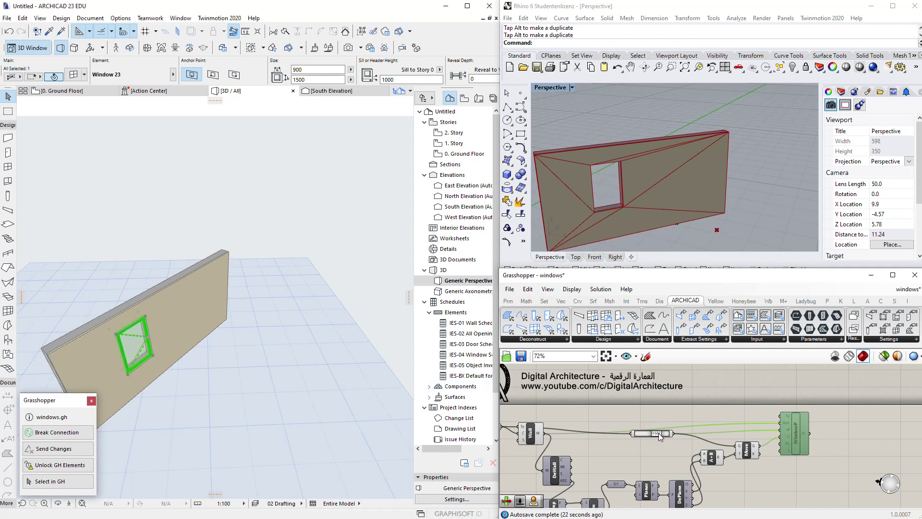
- Set the curve point slider to 0.826 and send the changes to ARCHICAD
left_click_drag(658, 434, 650, 435)
left_click(226, 374)
left_click(136, 304)
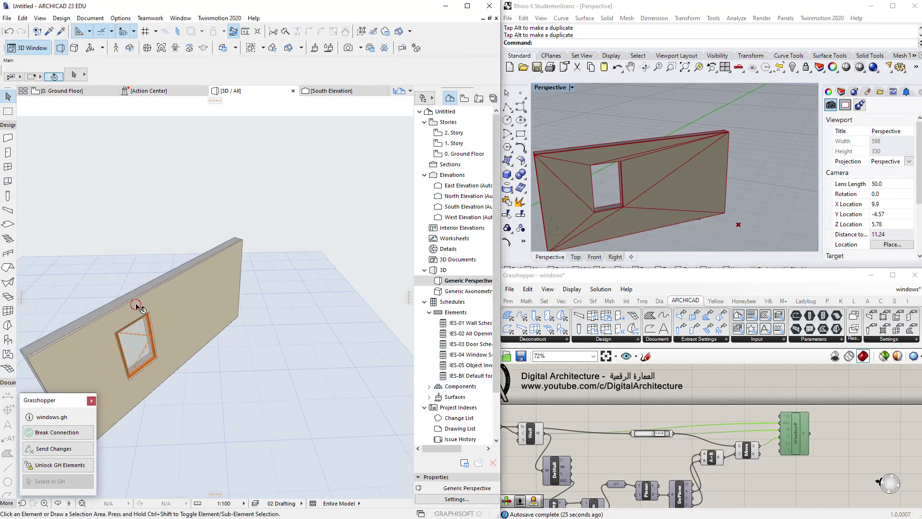
left_click(54, 448)
- Re-enable the disabled Window component
scroll(699, 412, "down", 3)
scroll(706, 412, "up", 3)
middle_click(795, 411)
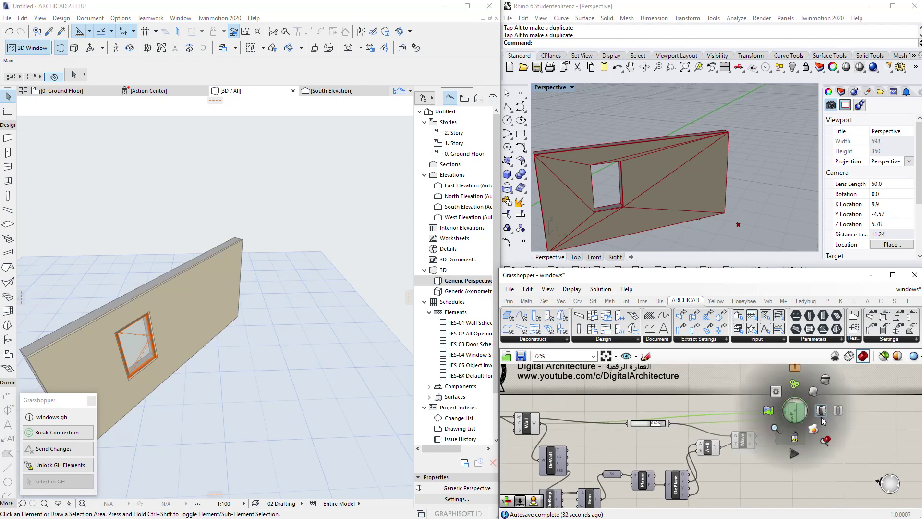
left_click(822, 411)
- Add a Boolean Toggle, connect it to the Window component's Sy input, and set the curve point slider to 0.569
scroll(769, 417, "up", 2)
double_click(768, 414)
type("toggle")
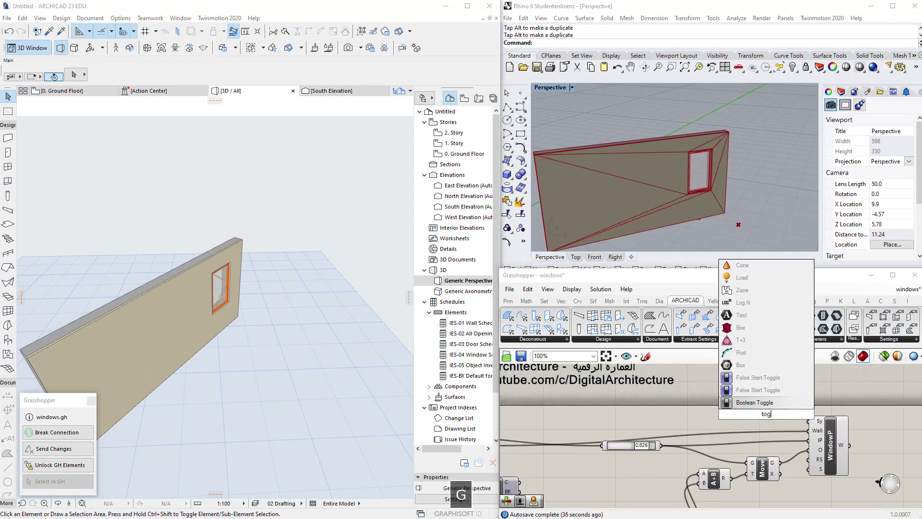
key("Return")
scroll(783, 414, "up", 2)
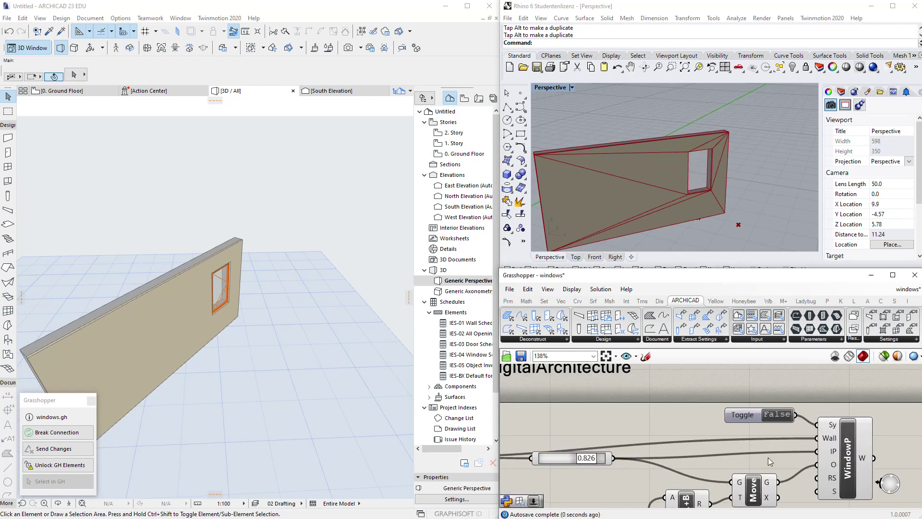
scroll(800, 451, "down", 2)
left_click_drag(650, 460, 634, 460)
- Spread the components of the definition farther apart on the canvas between the Wall and Window components
scroll(695, 177, "down", 8)
scroll(611, 468, "down", 2)
right_click_drag(563, 474, 621, 421)
right_click_drag(809, 418, 748, 430)
left_click_drag(853, 387, 586, 494)
left_click_drag(682, 446, 774, 436)
right_click_drag(618, 467, 688, 432)
left_click_drag(684, 470, 601, 451)
left_click_drag(603, 453, 647, 424)
- Recompute the Grasshopper solution
right_click_drag(721, 443, 659, 486)
middle_click(679, 436)
left_click(679, 476)
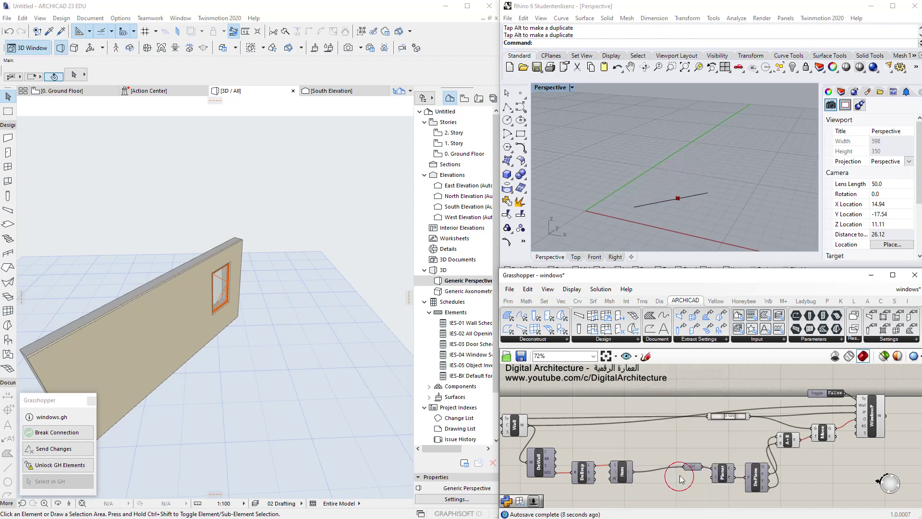
- Set the Boolean Toggle on the Window component's Sy input to True
right_click_drag(603, 428, 687, 416)
scroll(574, 405, "up", 2)
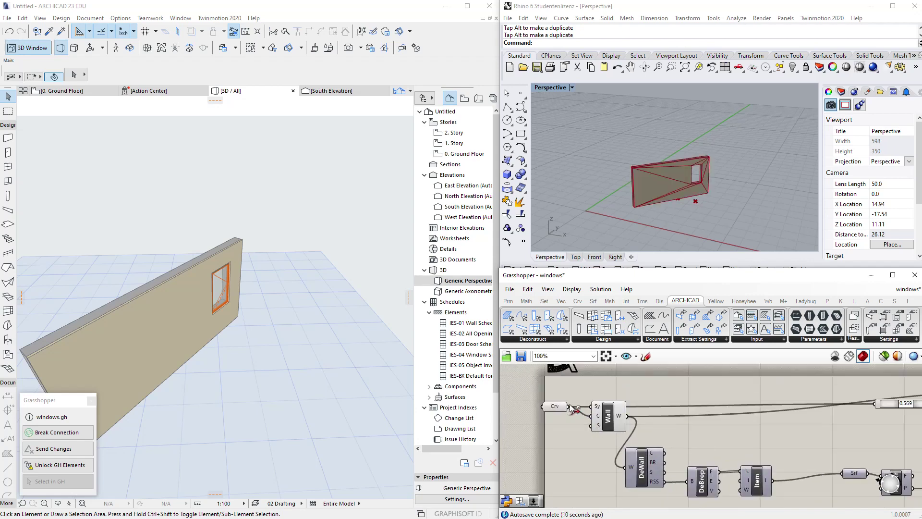
scroll(572, 409, "down", 3)
double_click(801, 397)
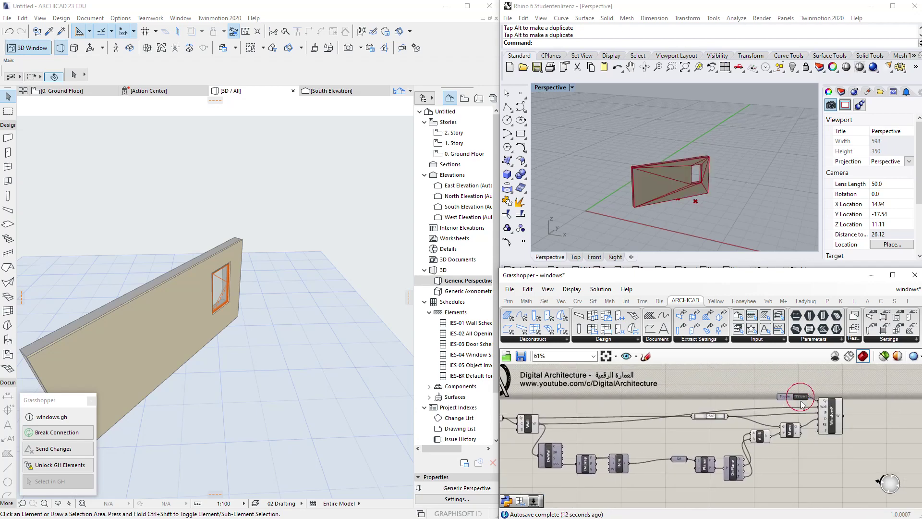
- Disconnect the Window component's O input and reconnect it to Move's G output
scroll(807, 401, "up", 3)
left_click(825, 412)
scroll(825, 412, "up", 2)
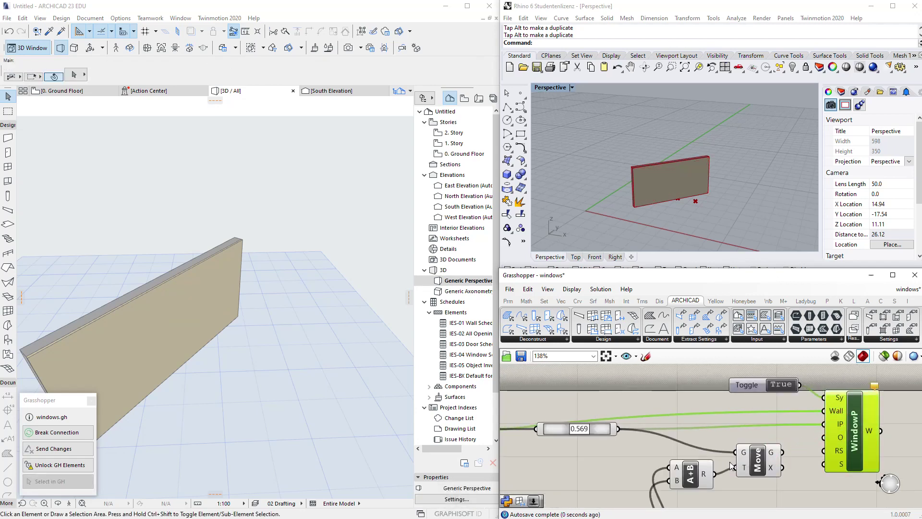
left_click_drag(782, 452, 807, 439)
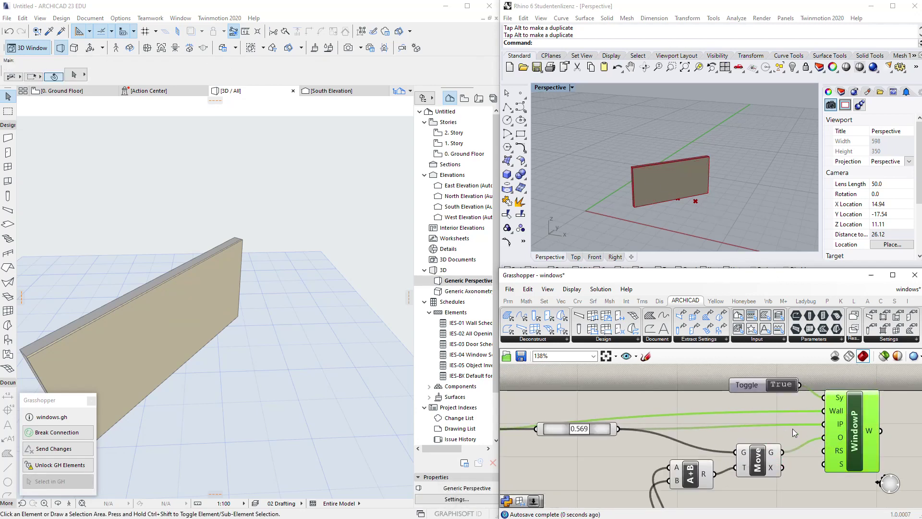
scroll(790, 421, "down", 5)
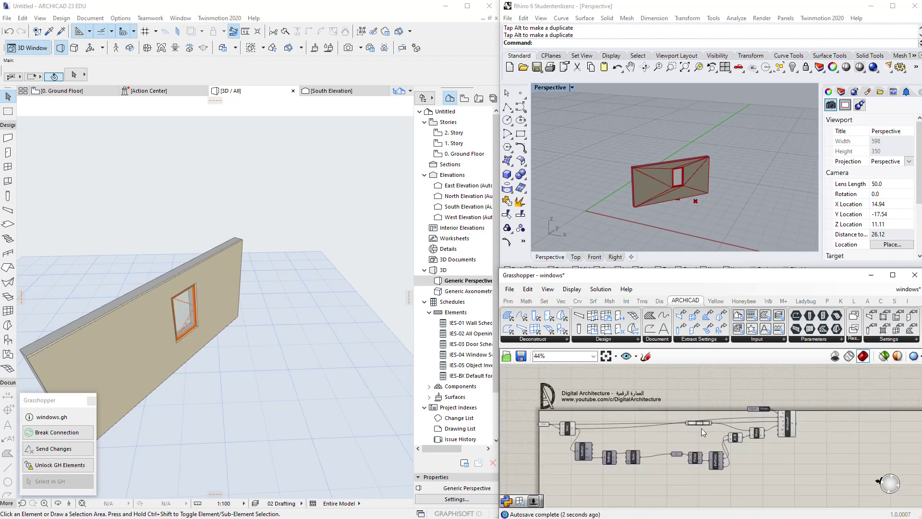
- Reposition the curve point slider, Surface, plane, Addition, Move, Toggle and Window components into a tidier layout
left_click_drag(883, 384, 672, 459)
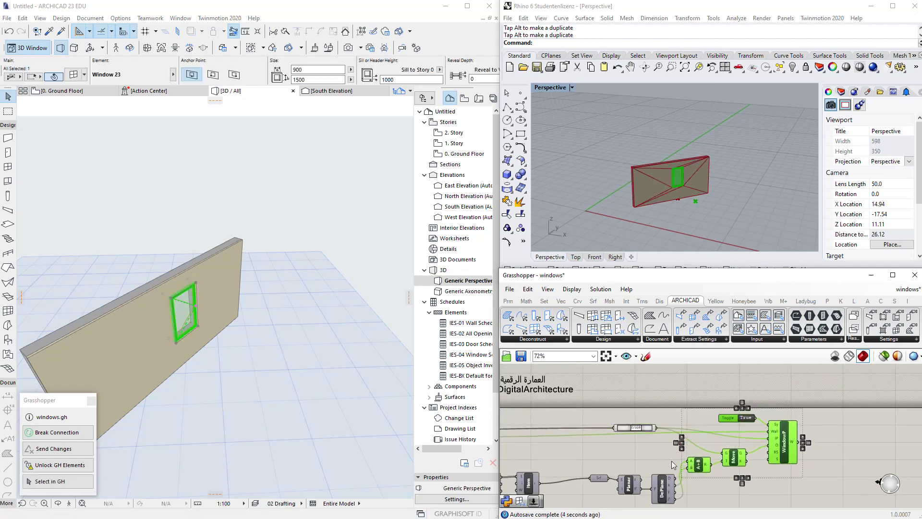
scroll(672, 456, "up", 4)
left_click_drag(673, 414, 636, 441)
scroll(624, 440, "down", 2)
right_click_drag(642, 456, 682, 444)
left_click_drag(685, 456, 671, 460)
left_click_drag(860, 474, 637, 402)
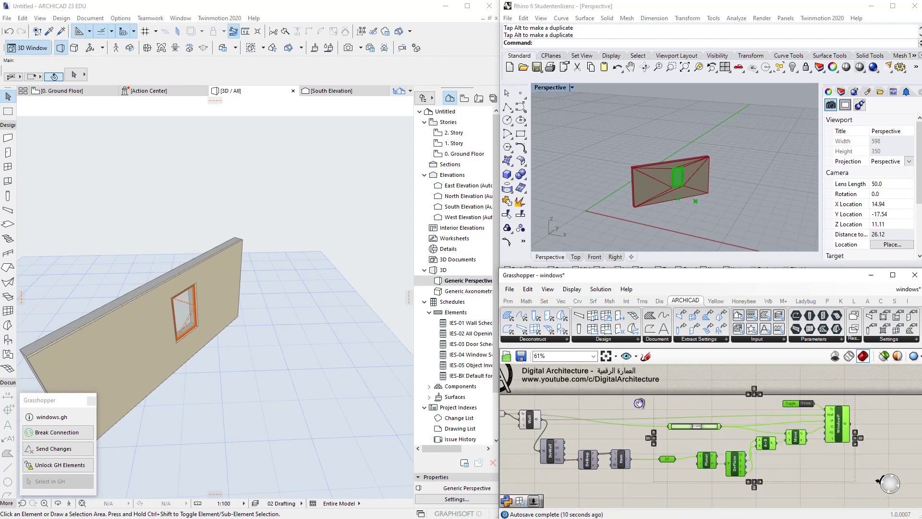
scroll(673, 417, "up", 1)
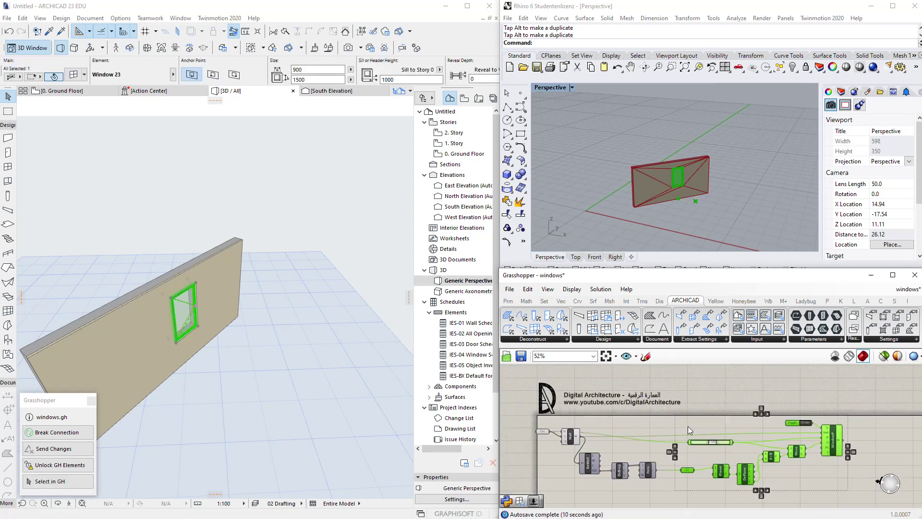
left_click(659, 428)
scroll(691, 404, "down", 1)
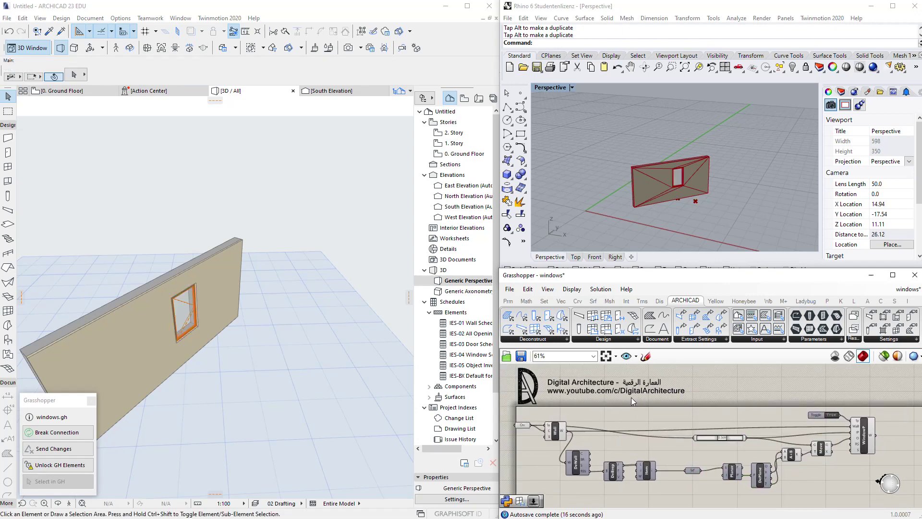
- Lengthen the wall by moving the end control point of its base curve outward in Rhino
scroll(691, 195, "up", 2)
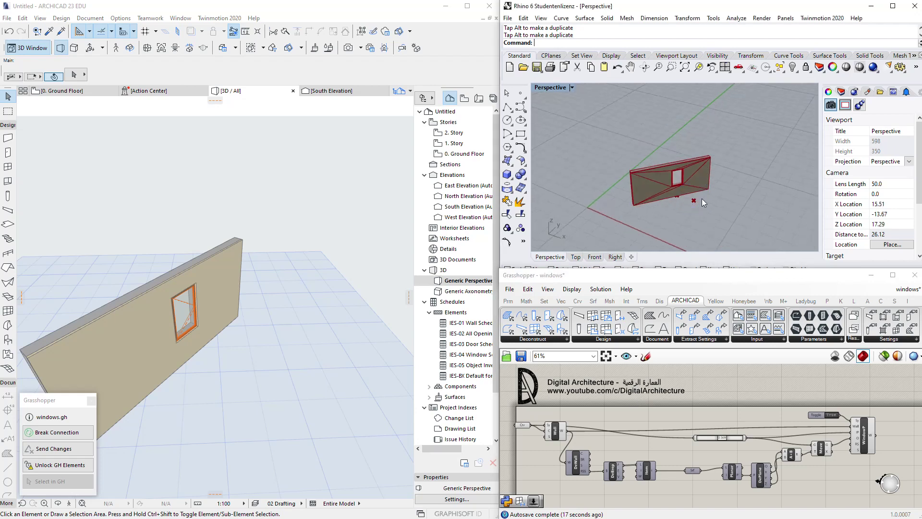
left_click(707, 186)
left_click(712, 183)
scroll(723, 204, "down", 4)
left_click_drag(731, 205, 774, 222)
right_click_drag(774, 222, 676, 214)
scroll(676, 214, "up", 4)
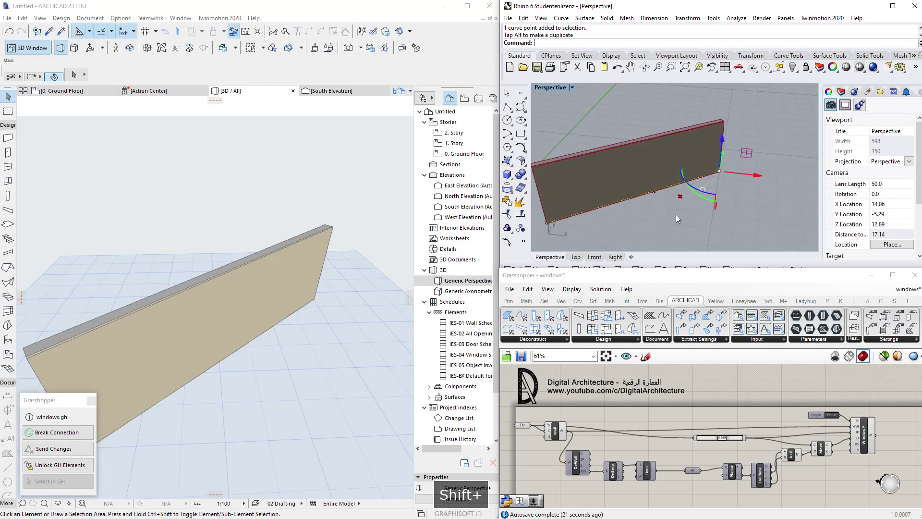
- Add a Divide Curve component above the Wall's connections and connect the Curve parameter to its C input
right_click_drag(735, 403, 700, 390)
scroll(698, 419, "up", 1)
right_click_drag(617, 407, 674, 411)
double_click(652, 399)
type("dio")
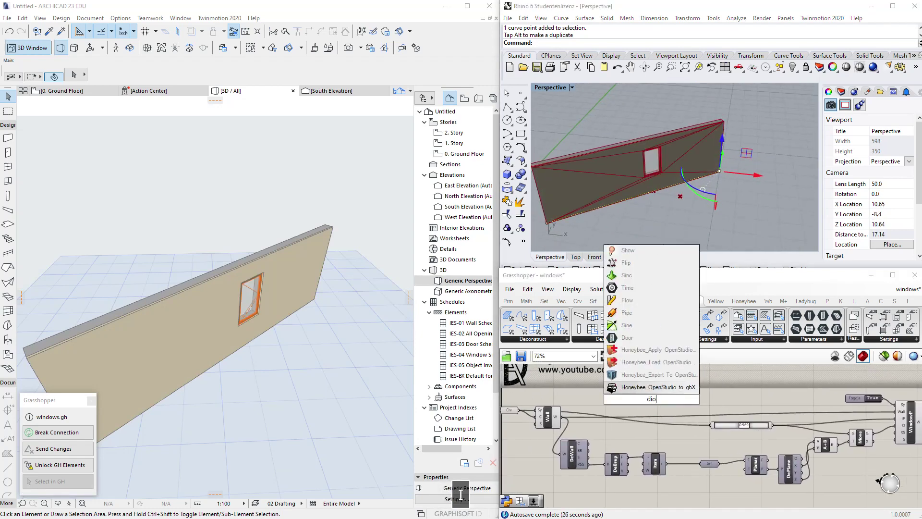
key("BackSpace")
type("vi")
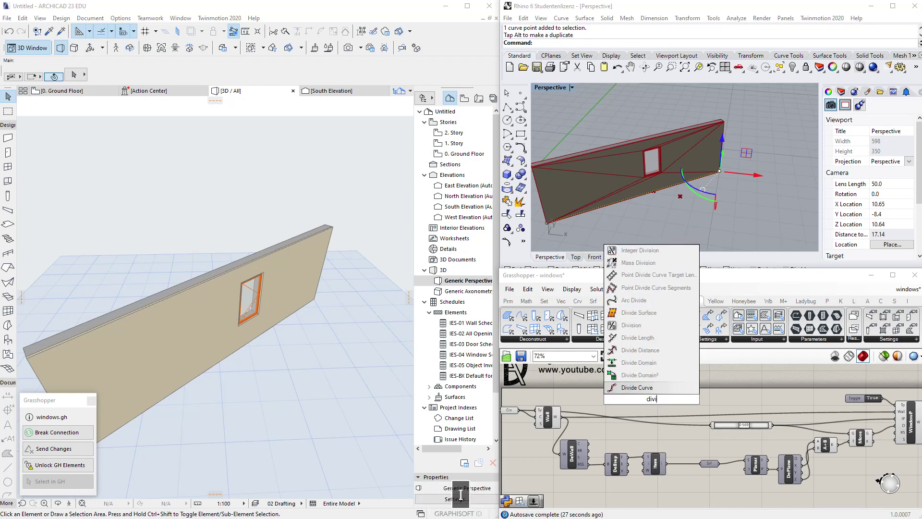
key("Return")
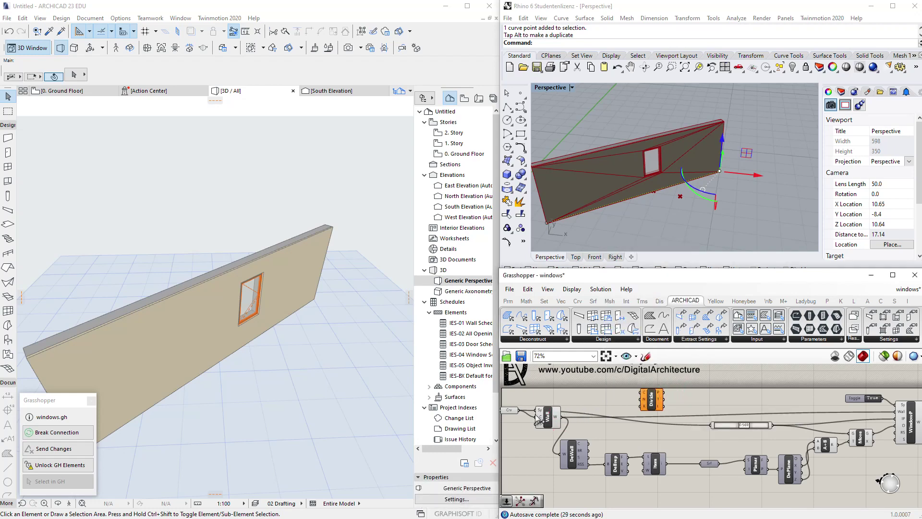
left_click_drag(517, 412, 640, 393)
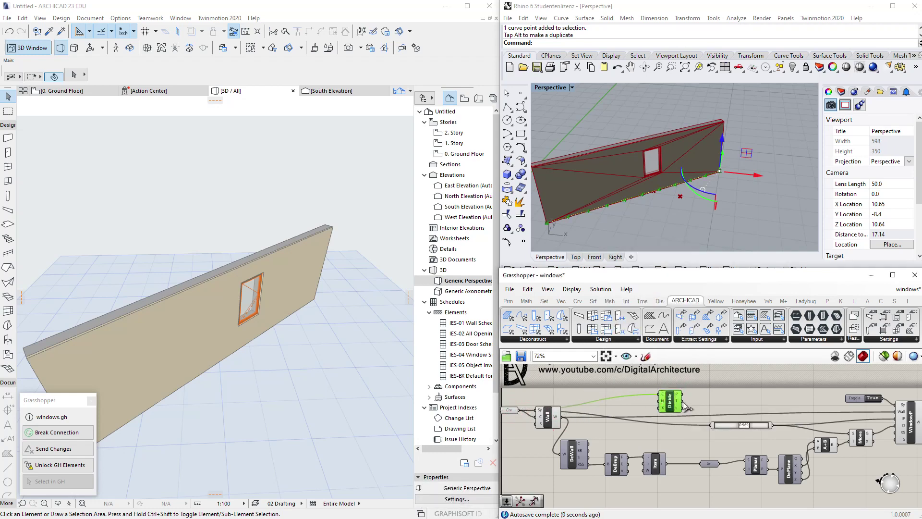
- Add a number slider with value 5, connect it to Divide Curve's N input, and reposition Divide Curve
scroll(692, 399, "up", 3)
right_click_drag(530, 409, 590, 408)
double_click(590, 408)
type("5")
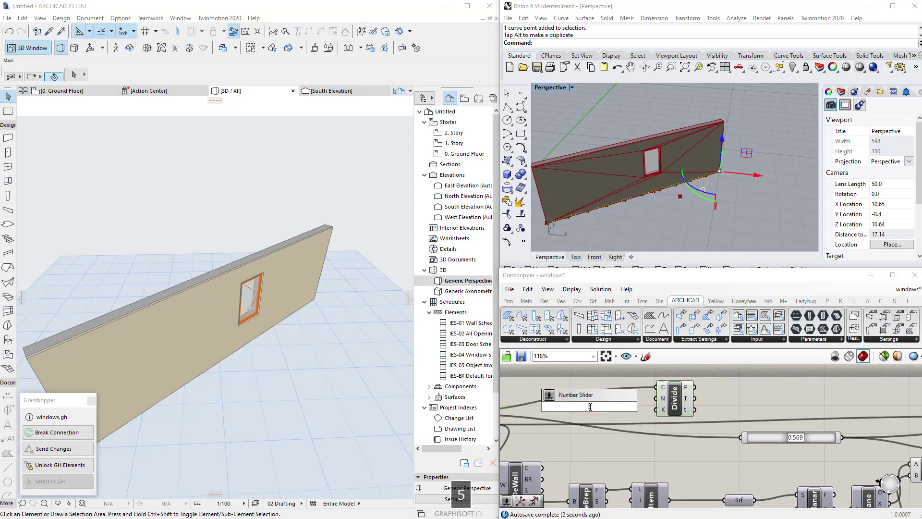
key("Return")
mouse_move(652, 406)
left_mouse_down()
mouse_move(632, 407)
mouse_move(657, 399)
left_mouse_up()
left_click_drag(675, 398, 714, 397)
- Transfer the curve point slider's output wires to Divide Curve's P output, feeding Window's IP and Move's G inputs
right_click_drag(783, 410, 669, 412)
scroll(707, 439, "down", 1)
left_click_drag(692, 438, 641, 409, "ctrl+shift")
left_click_drag(600, 400, 598, 397, "ctrl+shift")
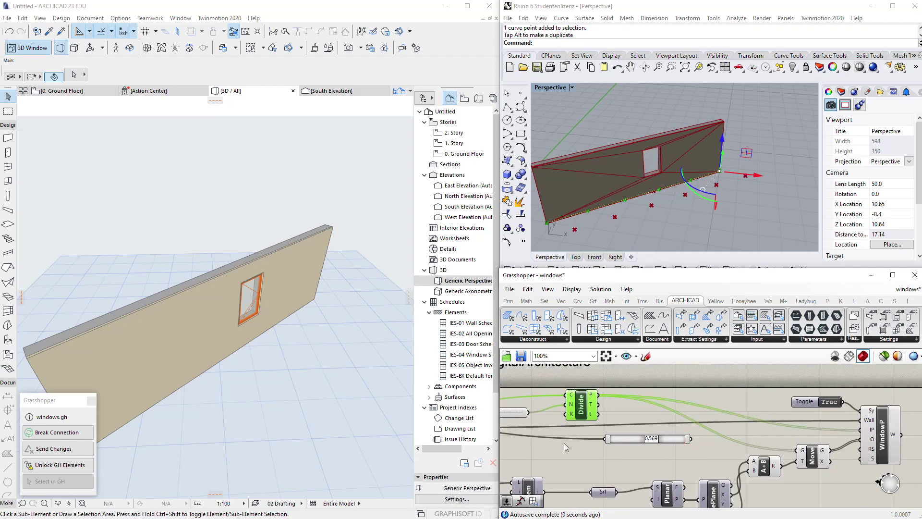
- Delete the unused curve point slider and reposition the Divide Curve component
scroll(735, 173, "down", 2)
right_click_drag(735, 178, 701, 192)
left_click(625, 436)
key("Delete")
left_click_drag(583, 414, 589, 426)
right_click_drag(599, 390, 622, 396)
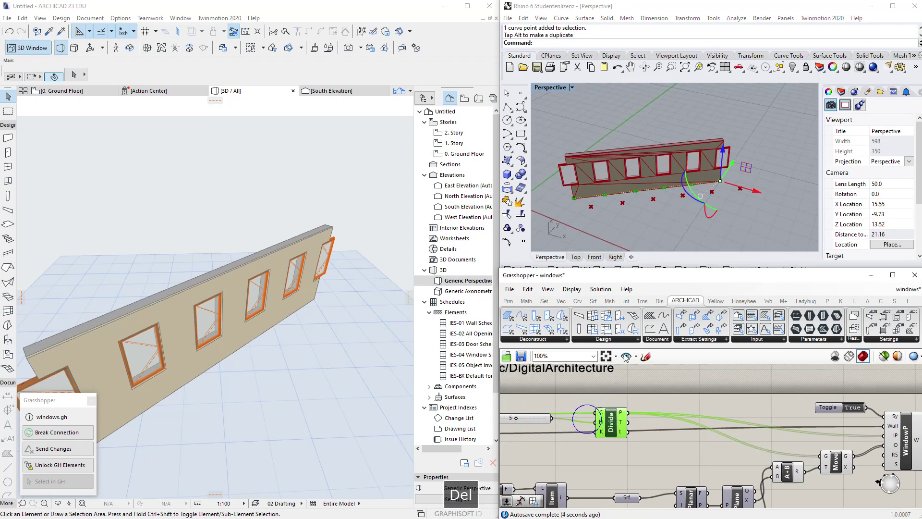
- Add a Cull Index component and connect Divide Curve's P output to its L input
double_click(705, 389)
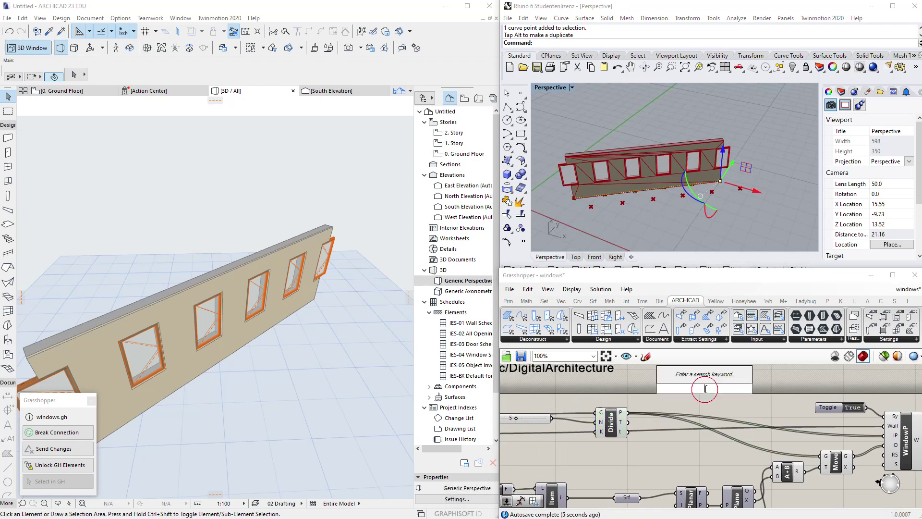
type("cull")
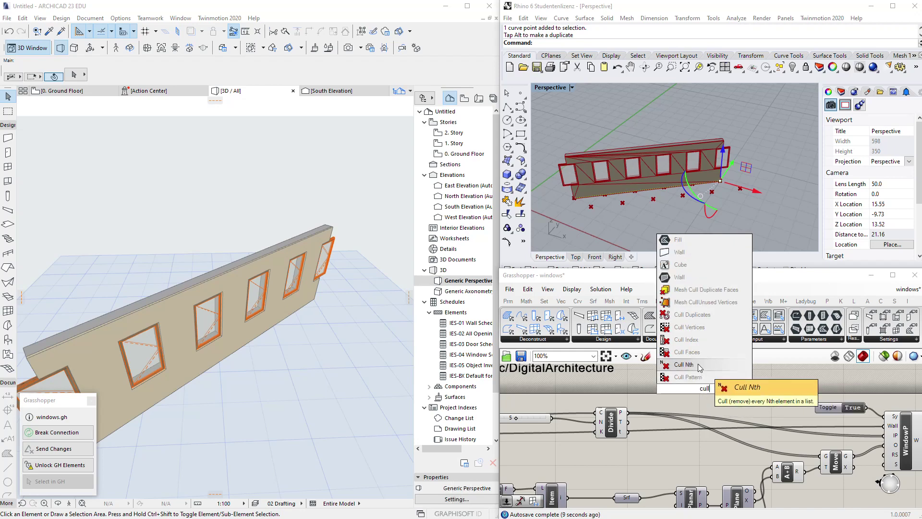
left_click(694, 340)
scroll(653, 399, "up", 2)
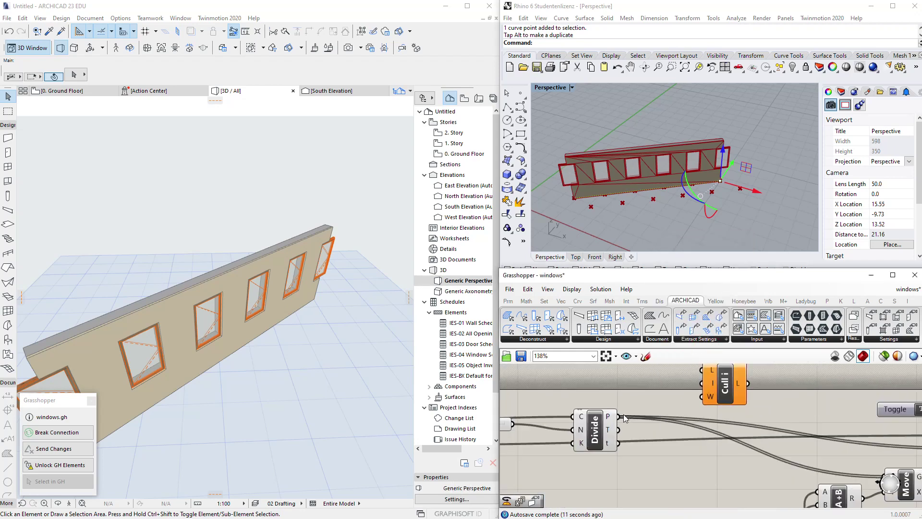
left_click_drag(615, 398, 740, 403)
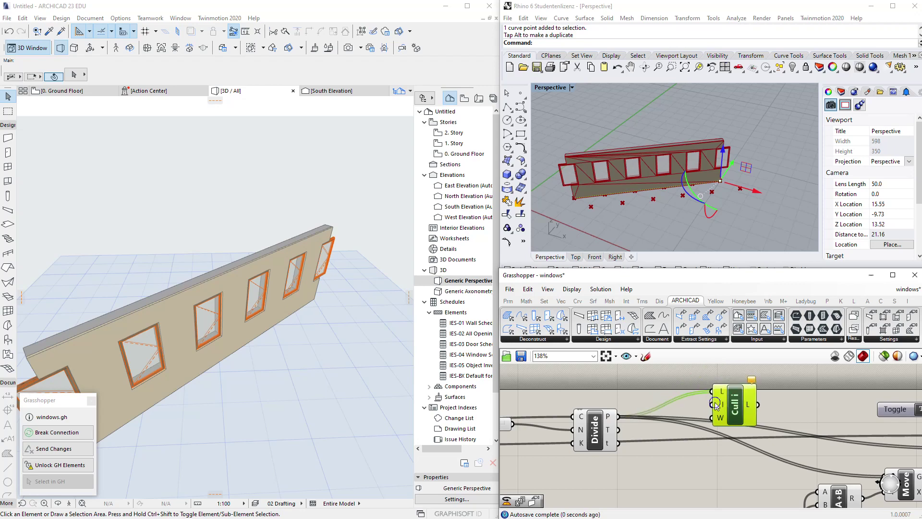
- Set Cull Index's I input to the multiple integers 0 and -1
right_click(715, 405)
left_click(763, 458)
mouse_move(739, 468)
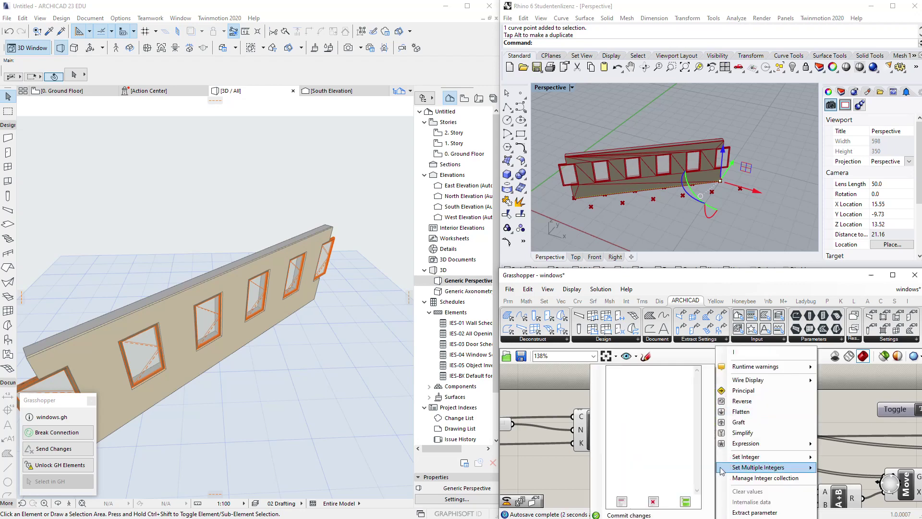
type("0")
key("Return")
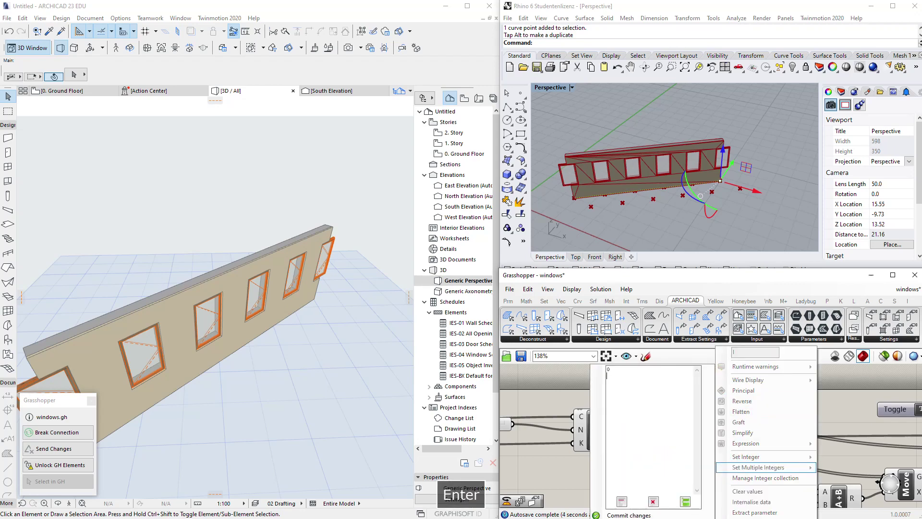
left_click_drag(625, 379, 593, 380)
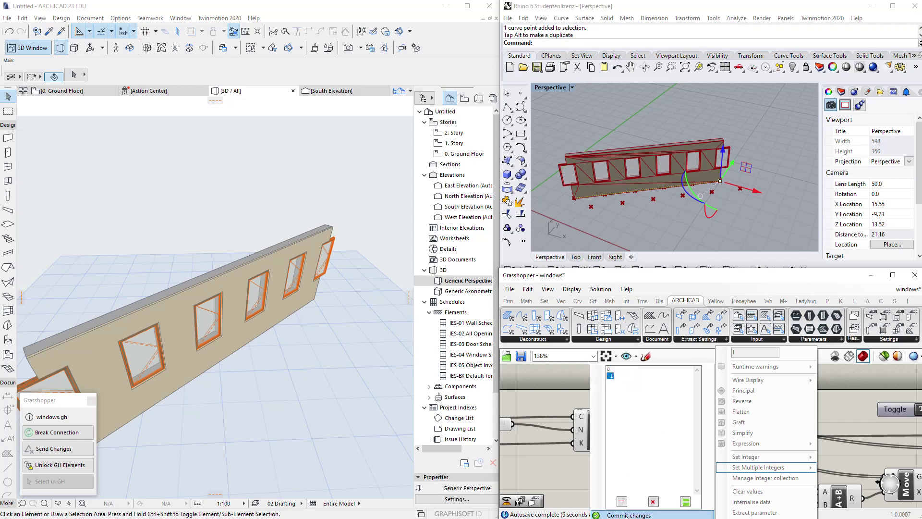
left_click(625, 516)
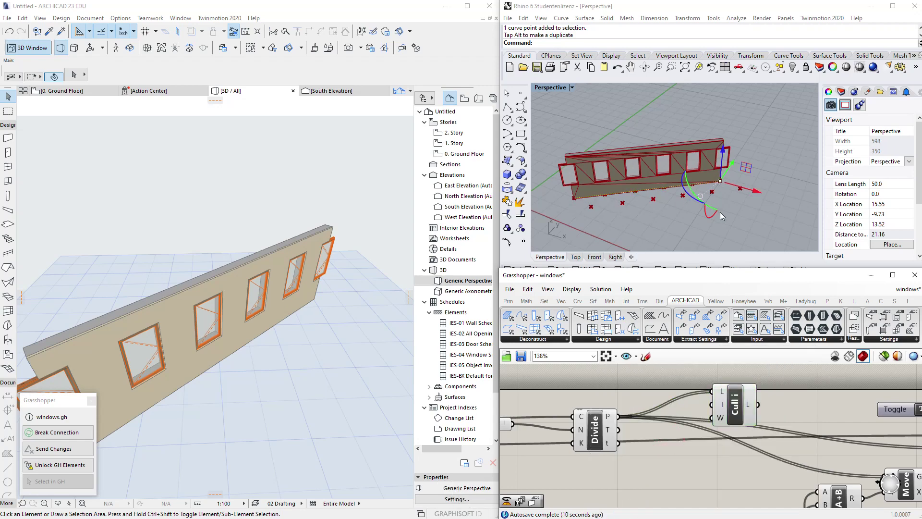
- Place Cull Index beside Divide Curve and transfer the wires feeding Window's IP and Move's G inputs to Cull Index's L output
left_click_drag(744, 411, 672, 462)
left_click_drag(622, 421, 701, 456, "ctrl+shift")
left_click_drag(649, 442, 655, 442)
left_click_drag(672, 472, 678, 438)
scroll(688, 178, "up", 2)
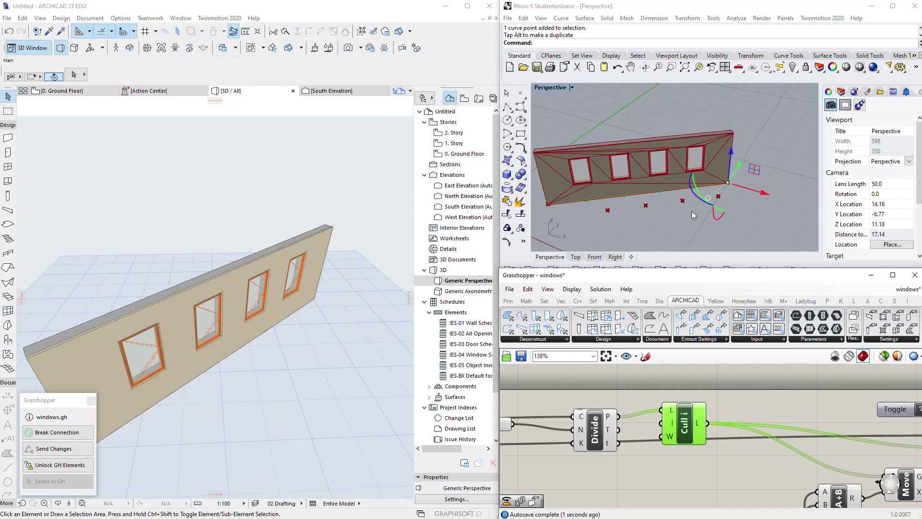
- Set the Count slider feeding Divide Curve to 6
scroll(692, 211, "down", 6)
scroll(656, 411, "down", 3)
right_click_drag(656, 411, 724, 424)
scroll(692, 412, "up", 3)
mouse_move(692, 409)
left_mouse_down()
mouse_move(681, 408)
mouse_move(701, 411)
left_mouse_up()
- Move the end point of the wall's base curve in the Rhino Perspective viewport to reshape the wall
right_click_drag(717, 197, 728, 208)
scroll(728, 209, "up", 2)
left_click(723, 227)
left_click(713, 188)
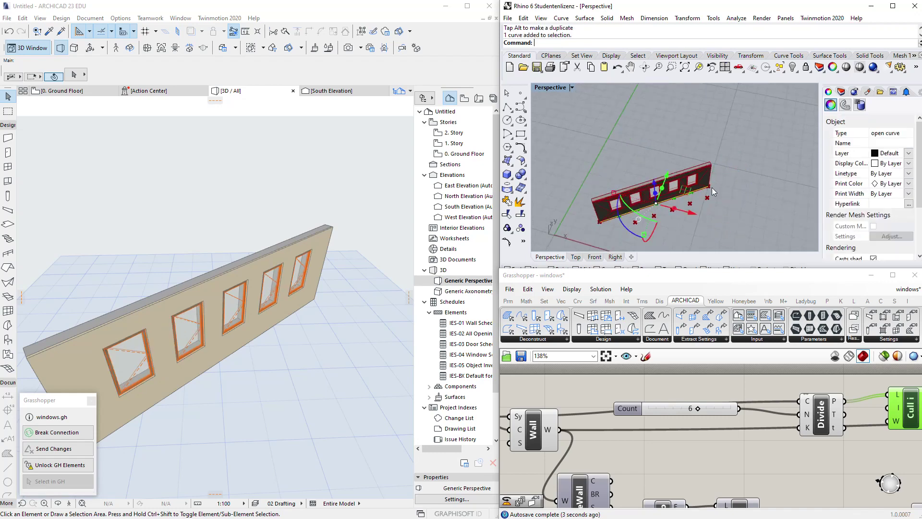
left_click(709, 186)
left_click_drag(737, 173, 724, 127)
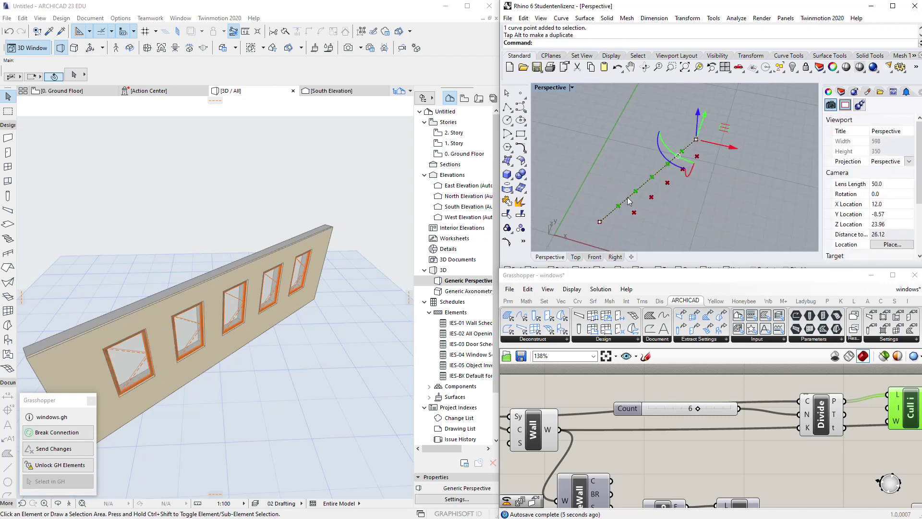
right_click_drag(687, 188, 657, 215)
scroll(754, 181, "down", 6)
right_click_drag(756, 181, 771, 208)
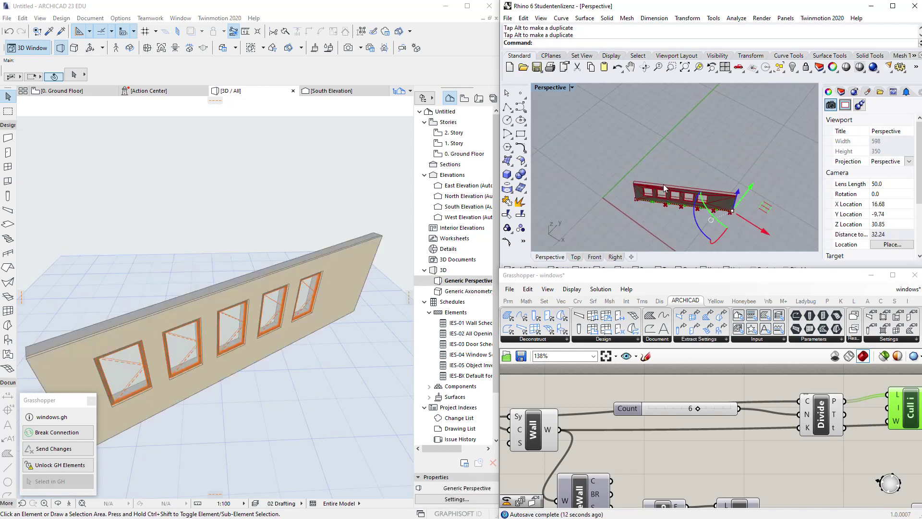
scroll(729, 210, "up", 5)
right_click_drag(727, 208, 657, 181)
scroll(717, 195, "down", 4)
scroll(685, 436, "down", 5)
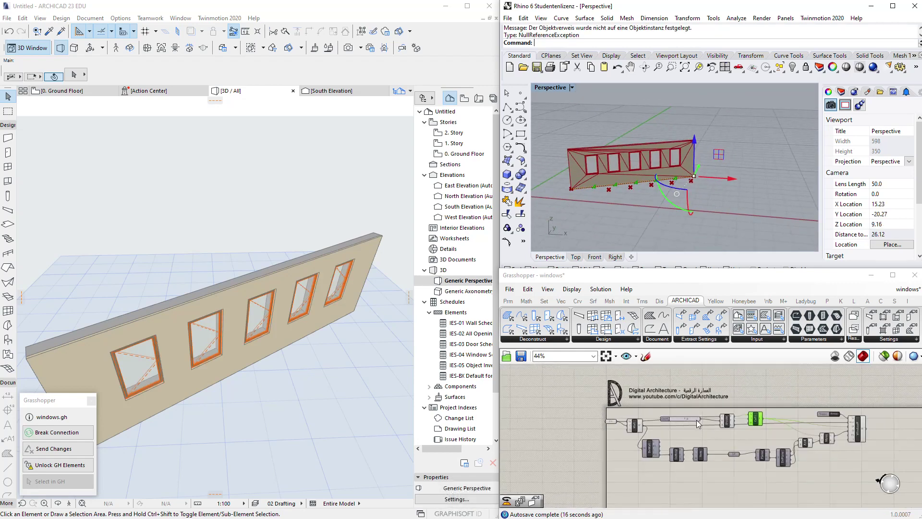
- Tidy the canvas by shifting the Deconstruct Wall to Move chain and the Toggle into a more compact layout
right_click_drag(642, 424, 619, 414)
left_click(627, 416)
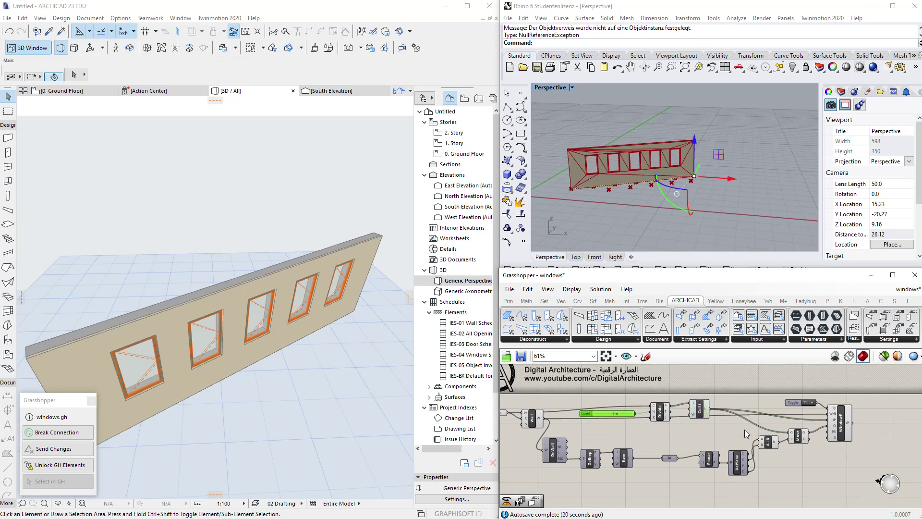
left_click_drag(800, 439, 679, 446)
left_click(713, 450)
left_click_drag(650, 478, 547, 444)
left_click_drag(560, 452, 579, 444)
left_click_drag(795, 405, 787, 402)
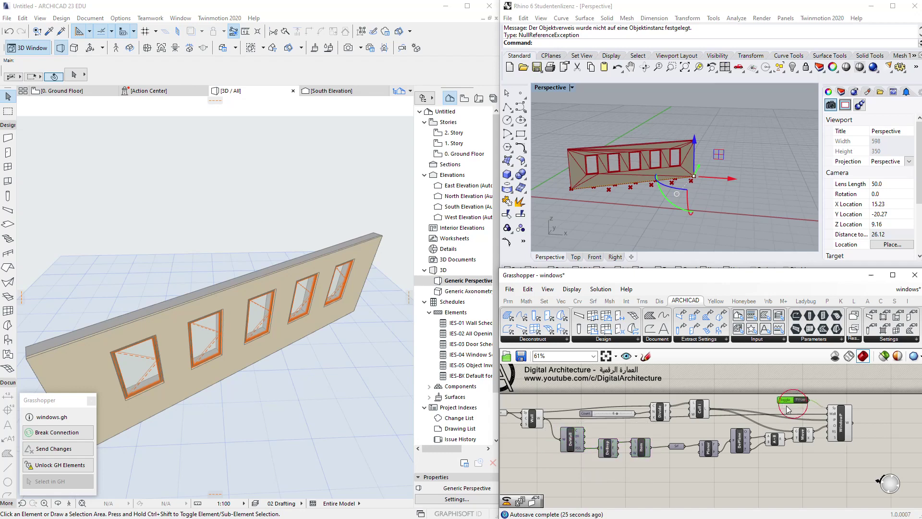
- Add an ARCHICAD Window Distance component to the canvas below the existing chain
left_click(835, 423)
left_click(615, 339)
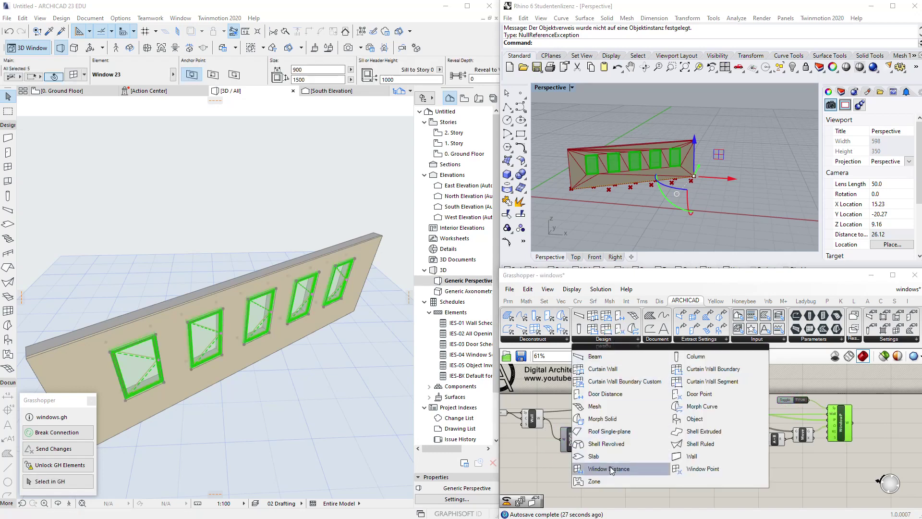
left_click(636, 469)
left_click(634, 465)
left_click_drag(639, 468, 701, 487)
right_click_drag(723, 492, 751, 436)
left_click_drag(730, 430, 844, 439)
- Set the Toggle feeding the point-based Window component to False
right_click_drag(879, 410, 846, 443)
scroll(813, 426, "up", 4)
right_click_drag(819, 398, 777, 461)
double_click(743, 397)
double_click(743, 396)
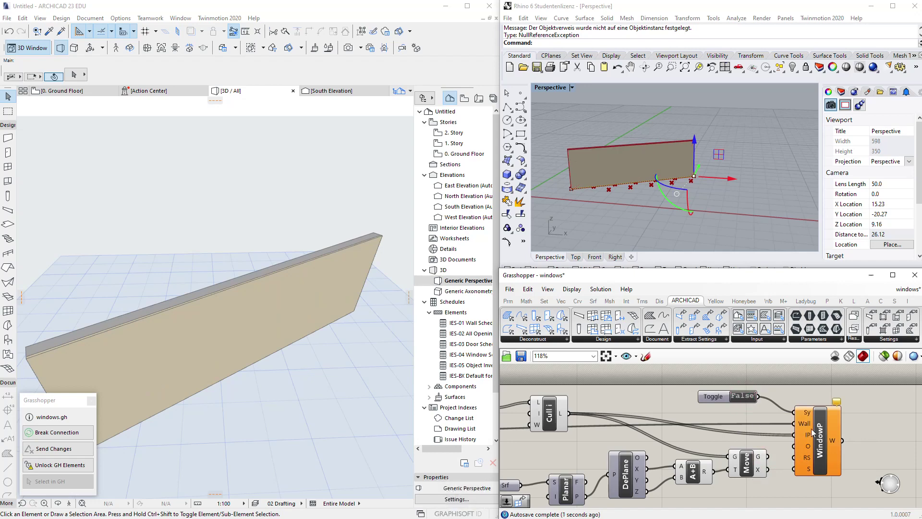
- Reposition the Window Distance component under the chain and connect Wall's W output to its Wall input
scroll(816, 432, "down", 4)
right_click_drag(825, 429, 854, 445)
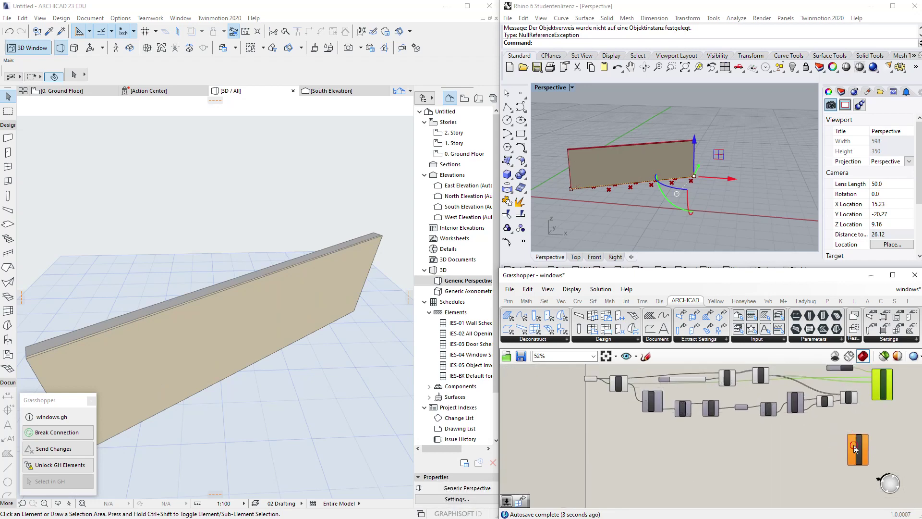
scroll(642, 443, "up", 4)
scroll(629, 473, "down", 2)
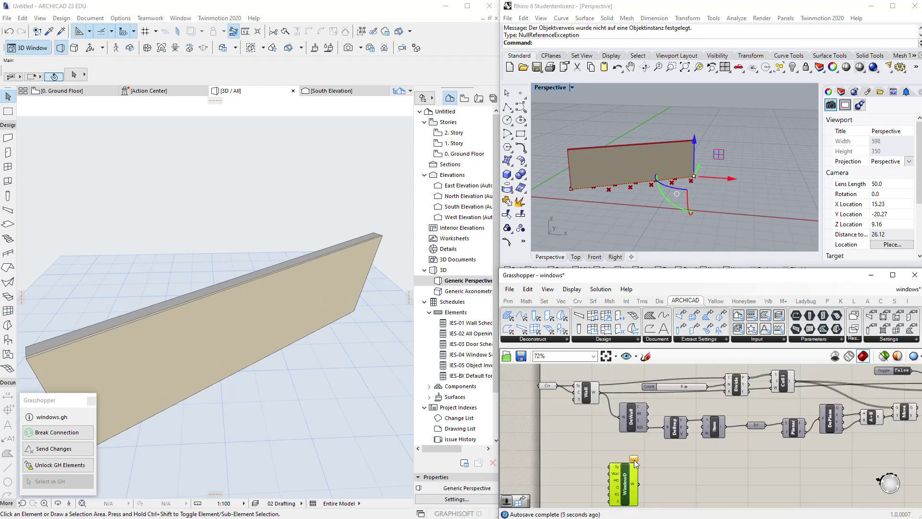
left_click_drag(623, 476, 669, 473)
scroll(632, 459, "down", 2)
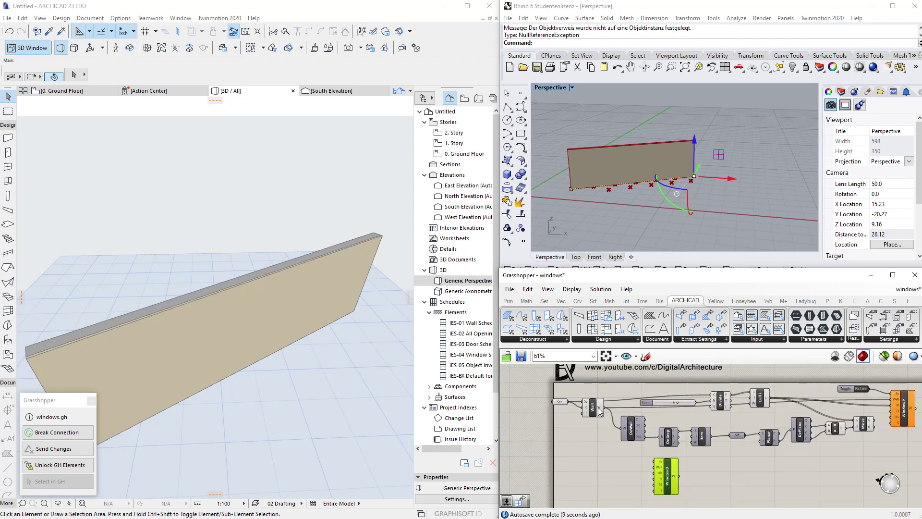
left_click_drag(604, 408, 686, 470)
- Shift the Curve and Wall components lower and space the Window Distance component away from them
left_click(558, 403)
left_click_drag(560, 406, 556, 455)
left_click(593, 455)
right_click_drag(666, 476, 637, 456)
scroll(638, 456, "up", 2)
left_click_drag(670, 462, 767, 468)
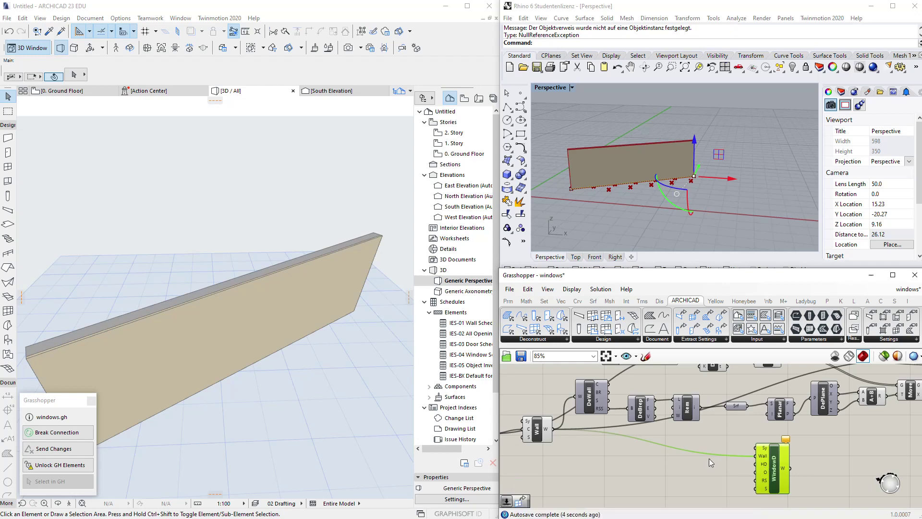
- Add a number slider with value 2 and connect it to Window Distance's HD input
right_click_drag(619, 248, 586, 194)
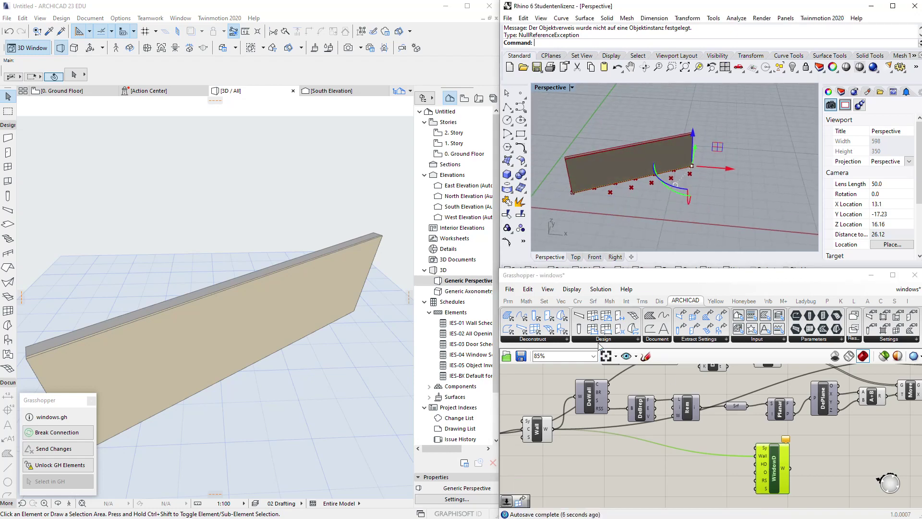
scroll(676, 168, "up", 4)
right_click_drag(618, 206, 668, 178)
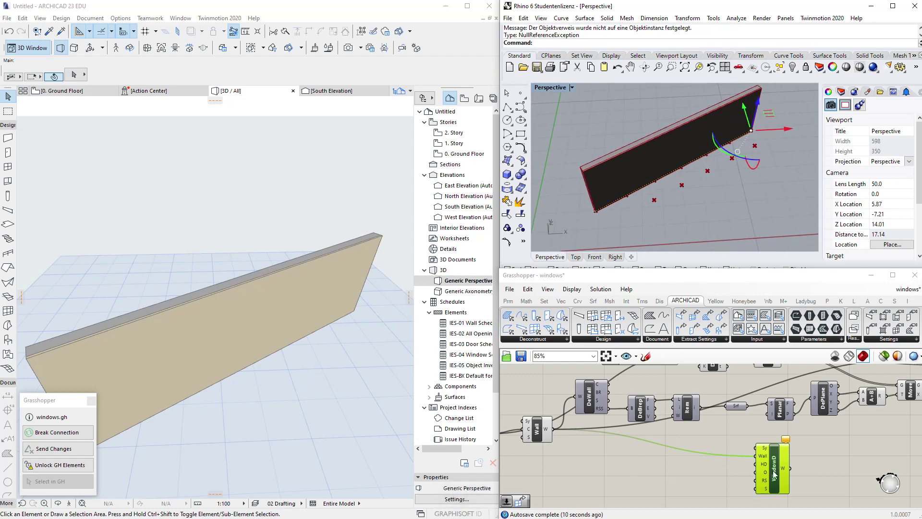
double_click(606, 486)
type("2")
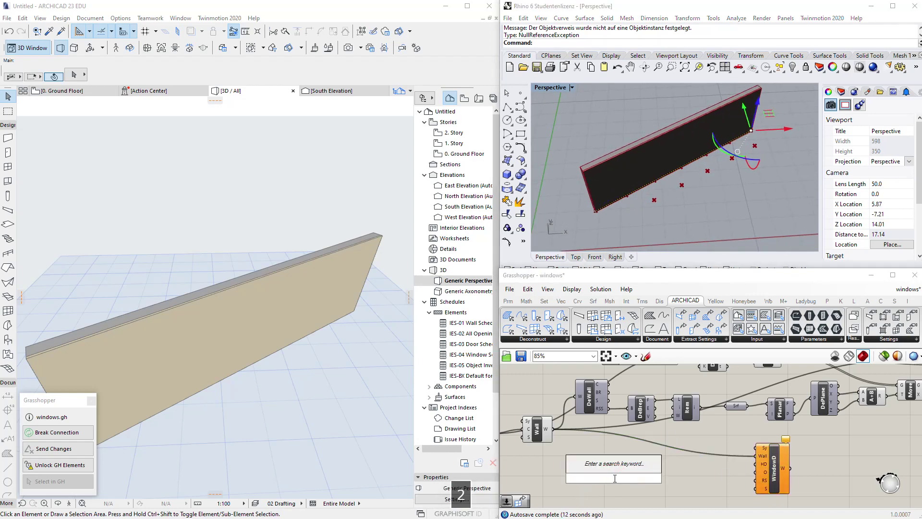
key("Return")
left_click_drag(748, 466, 752, 463)
left_click_drag(630, 479, 632, 468)
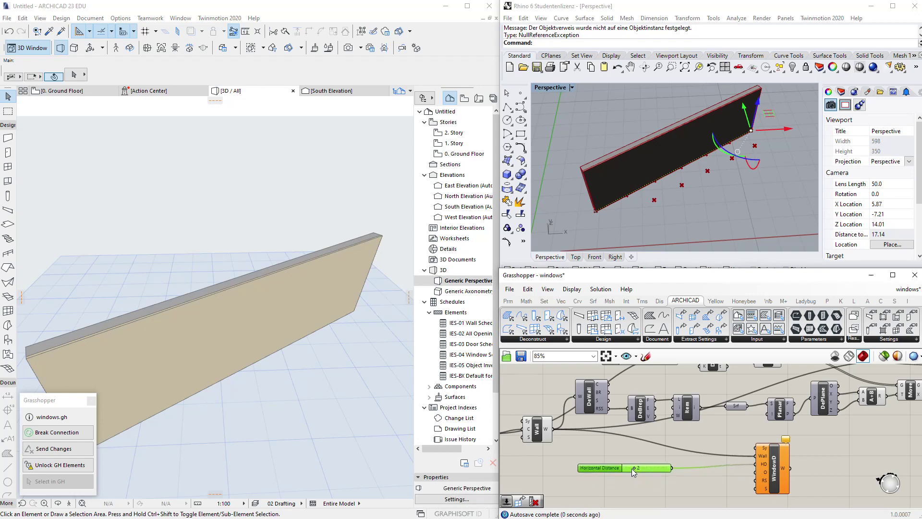
scroll(749, 472, "down", 2)
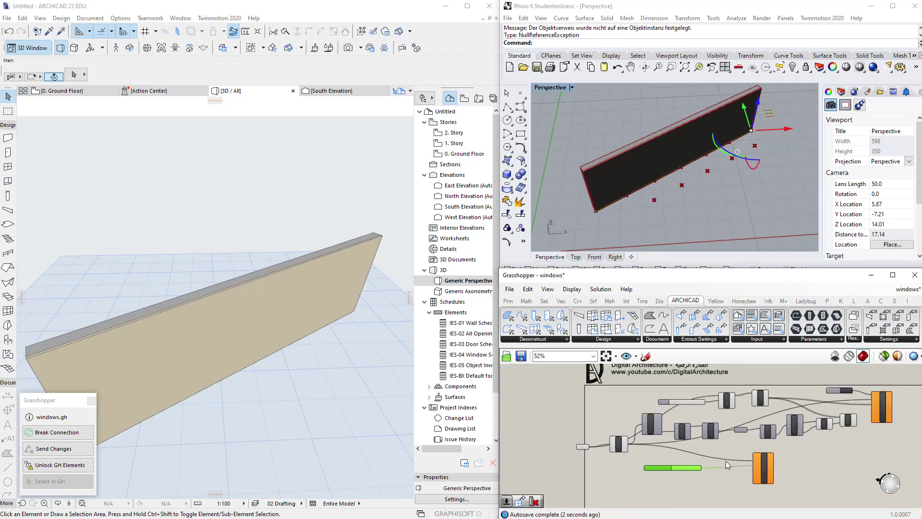
scroll(744, 468, "up", 3)
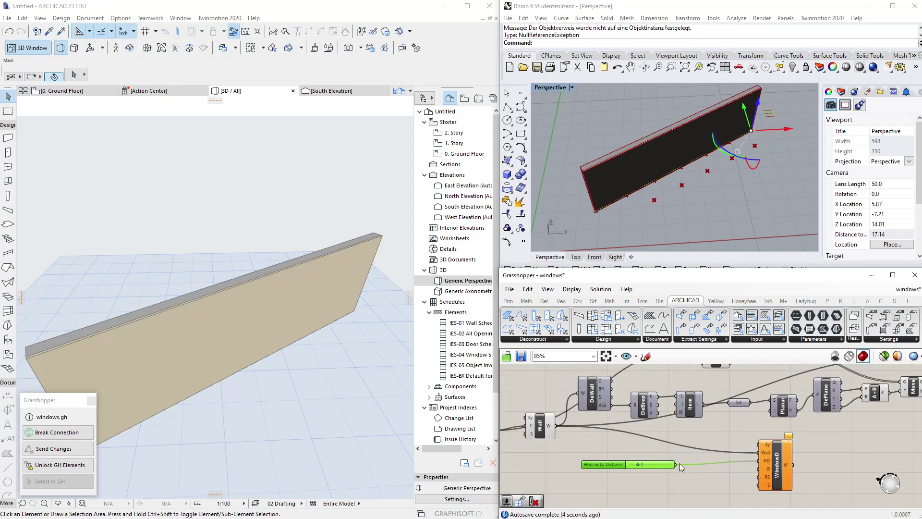
scroll(755, 467, "up", 2)
mouse_move(770, 471)
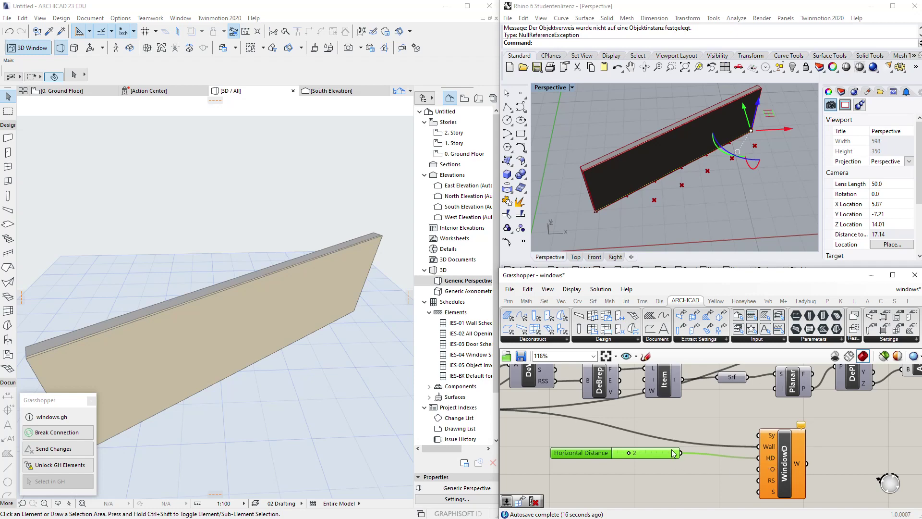
scroll(768, 457, "down", 3)
scroll(731, 486, "up", 3)
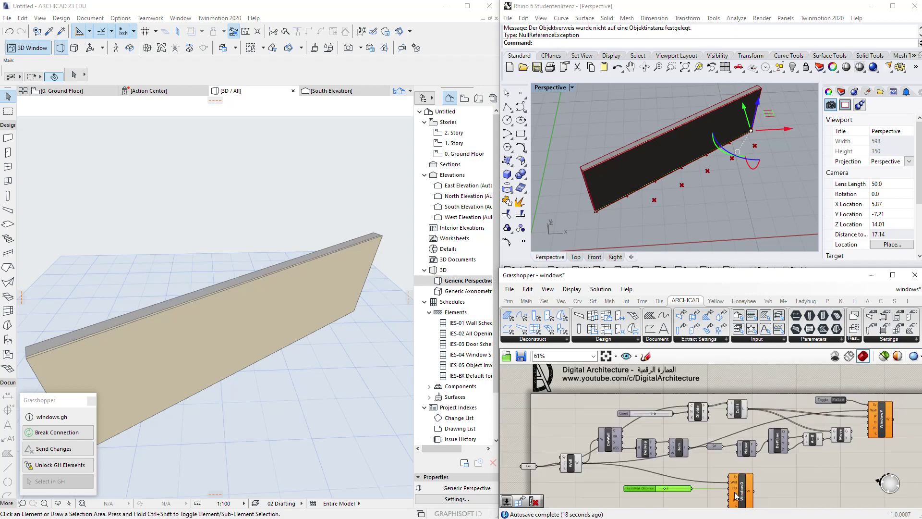
- Move the Horizontal Distance slider and Window Distance component together, farther away from the Wall component
left_click(748, 492)
right_click(748, 492)
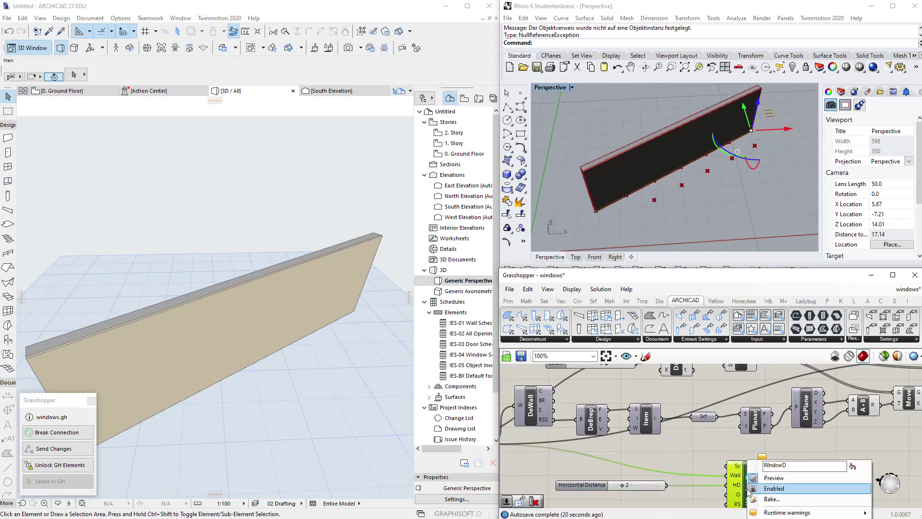
scroll(694, 463, "down", 3)
left_click_drag(691, 482, 672, 456)
left_click_drag(742, 465, 858, 467)
left_click(840, 414)
left_click_drag(850, 435, 617, 419)
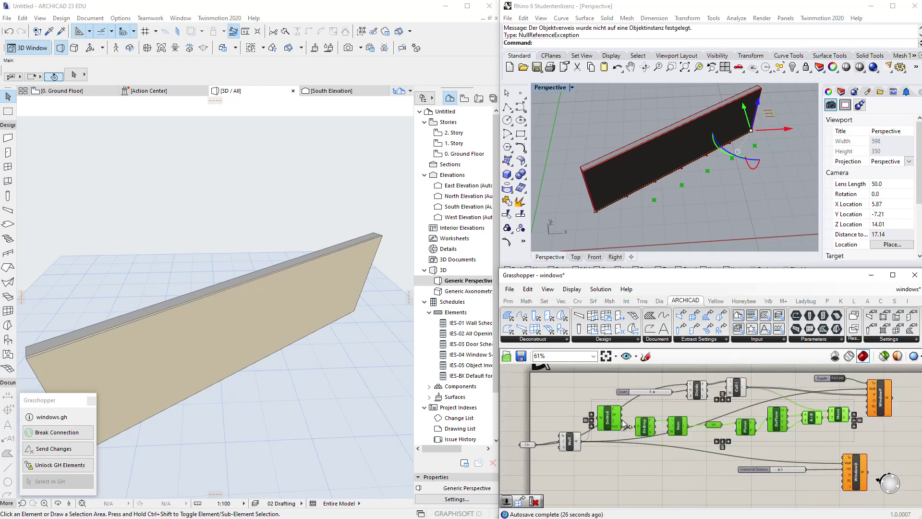
scroll(807, 442, "up", 2)
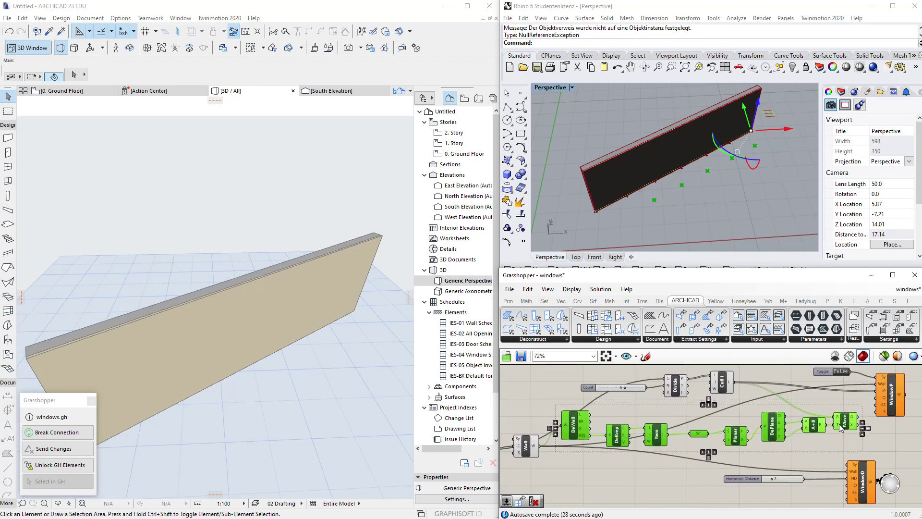
scroll(791, 451, "down", 3)
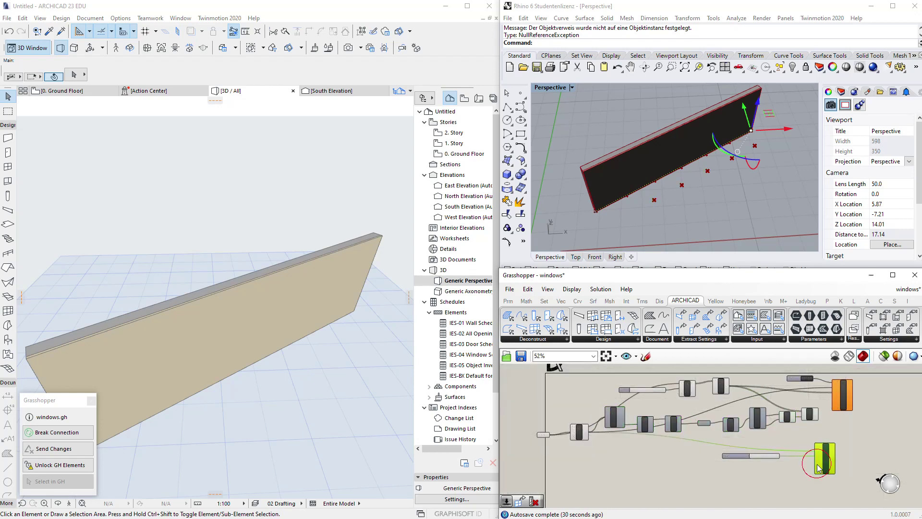
- Add a Divide Length component to the canvas below Deconstruct Wall, next to the Wall component
double_click(657, 471)
type("divi")
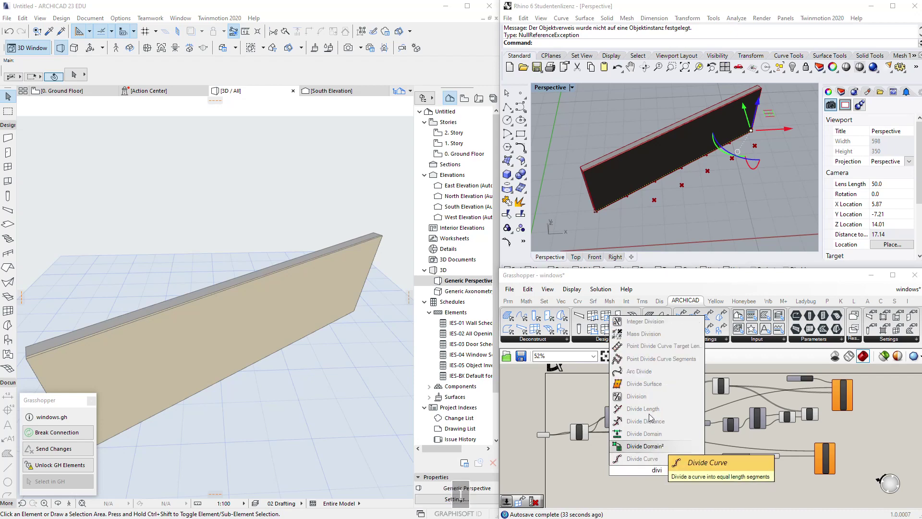
left_click(577, 300)
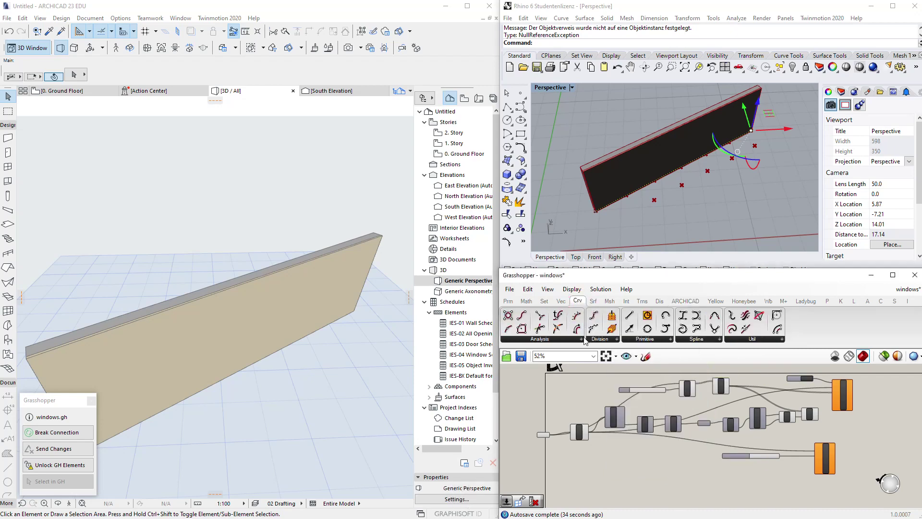
left_click(645, 339)
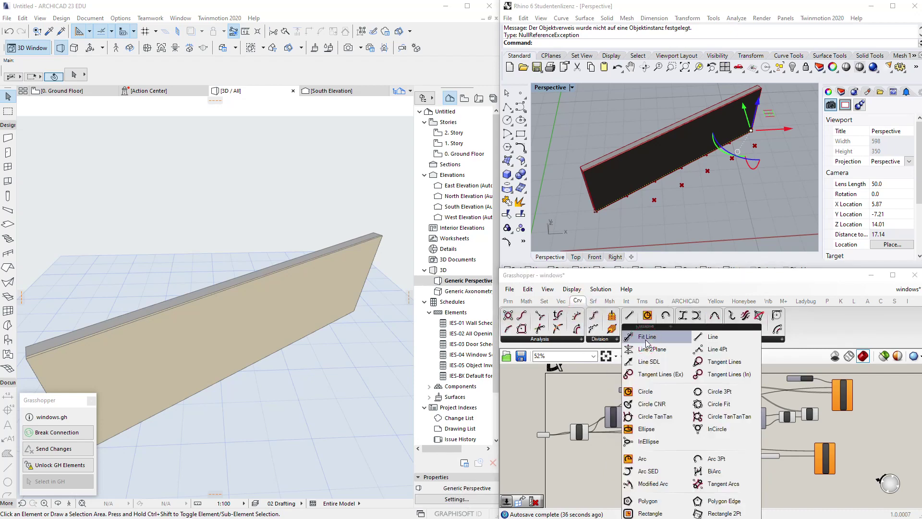
left_click(600, 339)
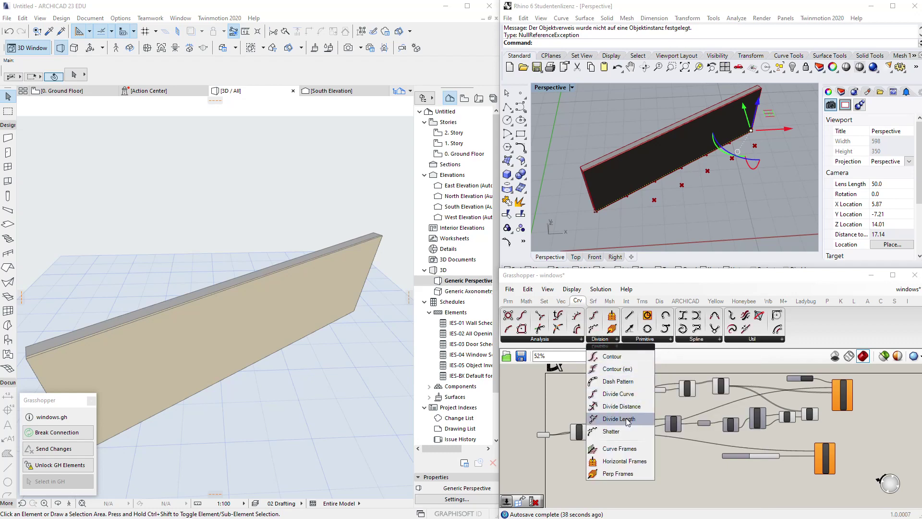
left_click_drag(607, 421, 606, 418)
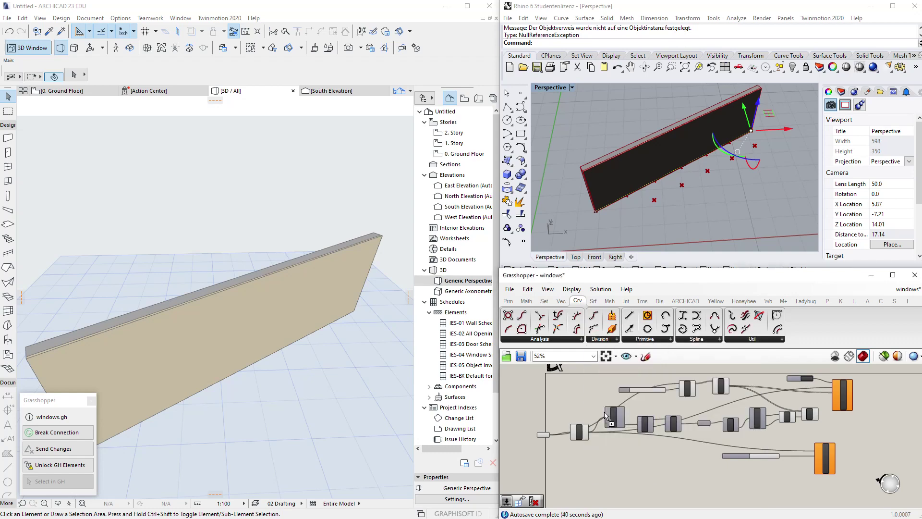
left_click_drag(610, 456, 650, 434)
scroll(608, 432, "up", 3)
left_click_drag(591, 412, 591, 419)
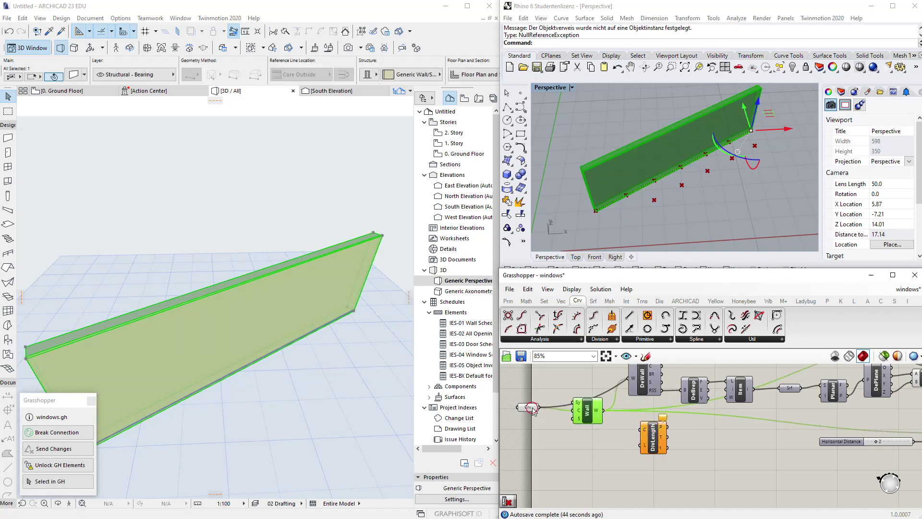
- Connect the Curve parameter to Divide Length's C input and move Divide Length farther away from the Wall component
left_click_drag(531, 407, 539, 411)
left_click_drag(641, 428, 641, 429)
left_click_drag(654, 433, 722, 444)
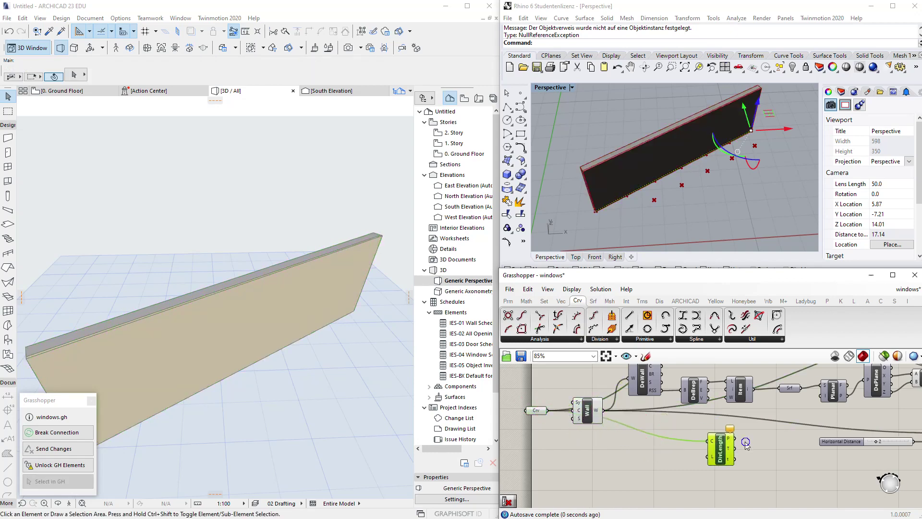
- Move the Horizontal Distance slider ahead of Divide Length and connect it to the L input
right_click_drag(744, 443, 630, 426)
left_click_drag(715, 426, 482, 454)
left_click_drag(565, 452, 635, 427)
scroll(672, 173, "up", 4)
right_click_drag(671, 173, 683, 135)
- Add a List Item component between Divide Length and Window Distance
double_click(687, 425)
type("lu")
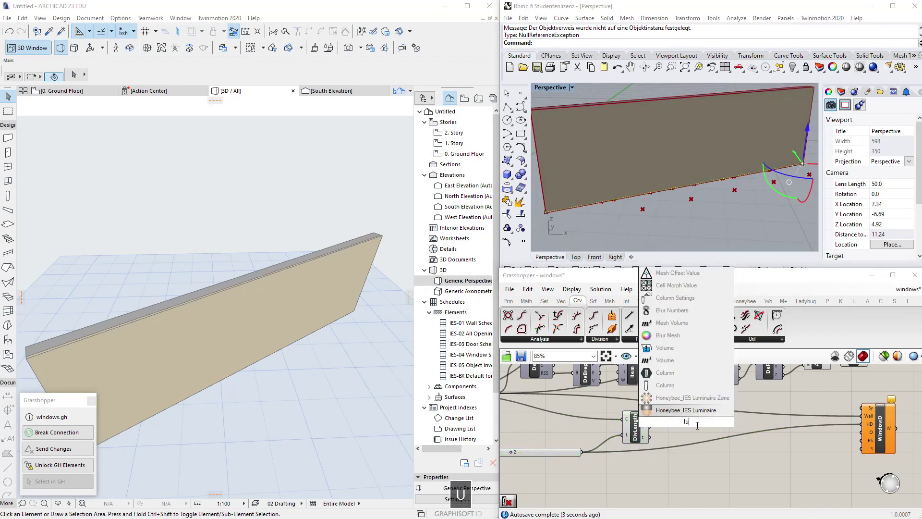
key("BackSpace")
type("lis")
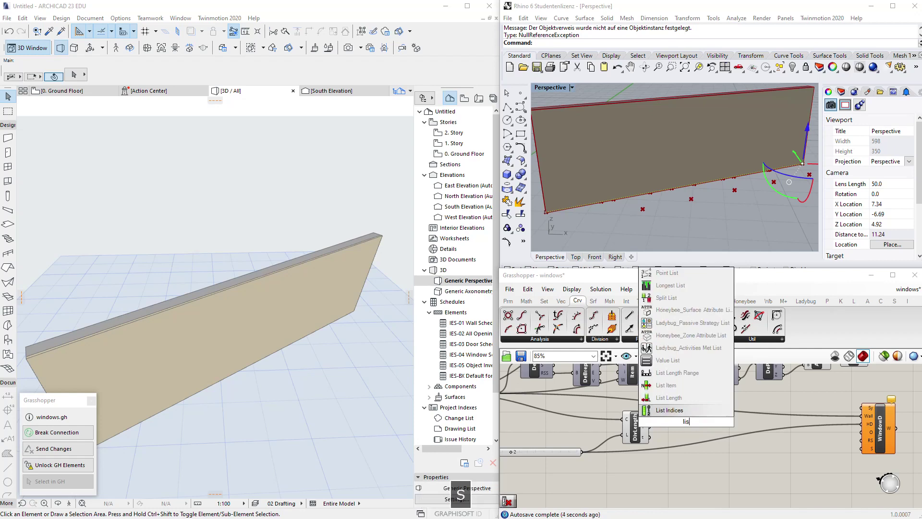
key("Return")
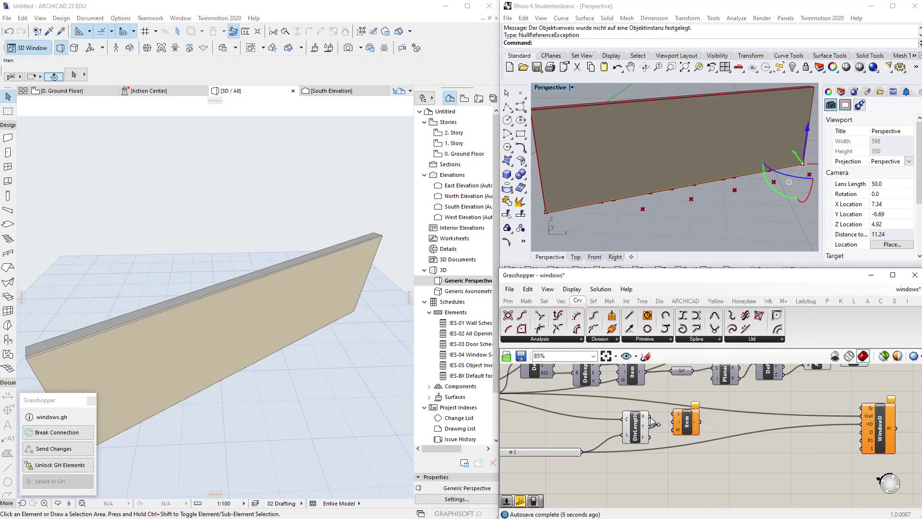
- Connect Divide Length's P output to List Item and set the item index to 1
left_click_drag(651, 416, 682, 420)
right_click(679, 424)
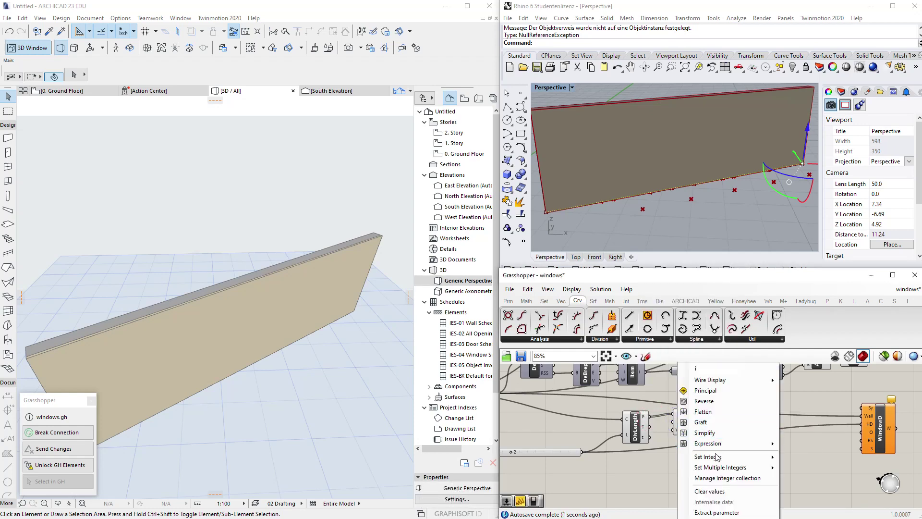
mouse_move(730, 457)
type("1")
left_click(793, 470)
left_click(690, 416)
- Turn off the preview of the components that feed the upper, point-based window component, from Divide to Move
right_click_drag(612, 156, 612, 195)
scroll(693, 372, "down", 1)
right_click_drag(731, 414, 718, 476)
left_click_drag(831, 445, 572, 385)
middle_click(609, 388)
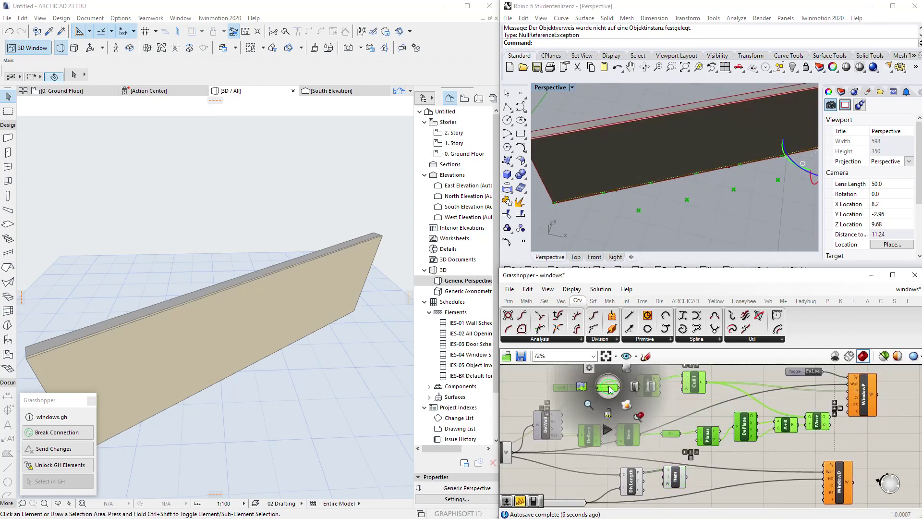
scroll(702, 417, "down", 2)
middle_click(704, 416)
left_click(735, 386)
scroll(645, 229, "down", 2)
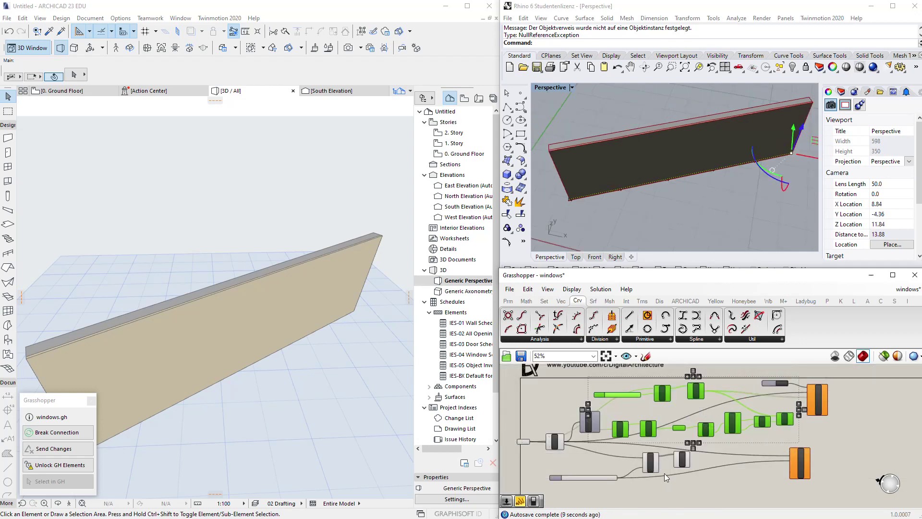
- Hide the Divide Length preview and check List Item's point along the wall's base in the Rhino viewport
left_click(682, 458)
scroll(595, 190, "up", 2)
right_click_drag(601, 235, 605, 159)
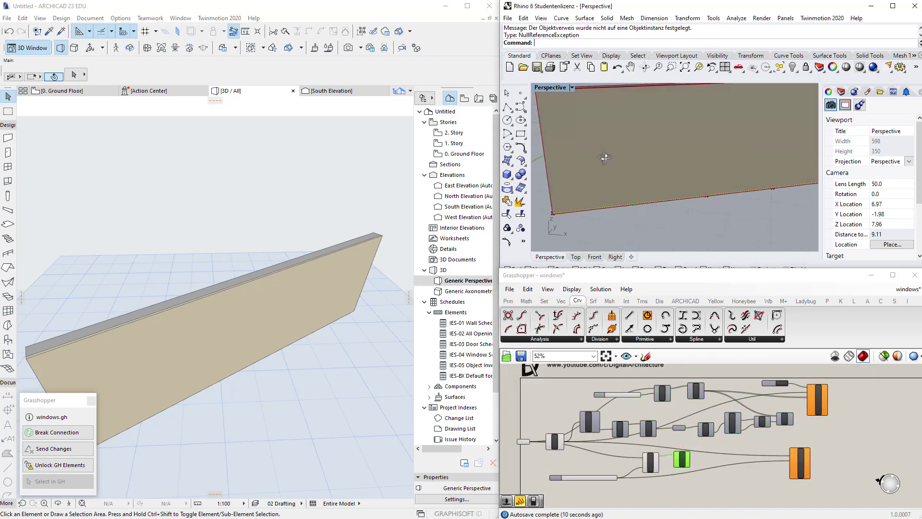
scroll(697, 463, "up", 3)
right_click_drag(636, 209, 641, 217)
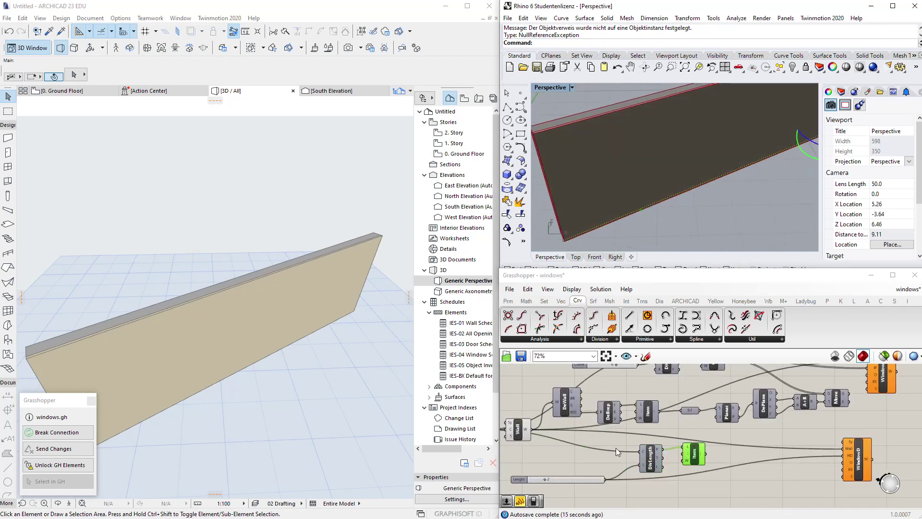
- Reposition List Item, Window Distance, A+B and Move, and connect List Item's output to Move's geometry input
left_click(546, 479)
right_click_drag(693, 447, 618, 448)
left_click_drag(619, 449, 627, 453)
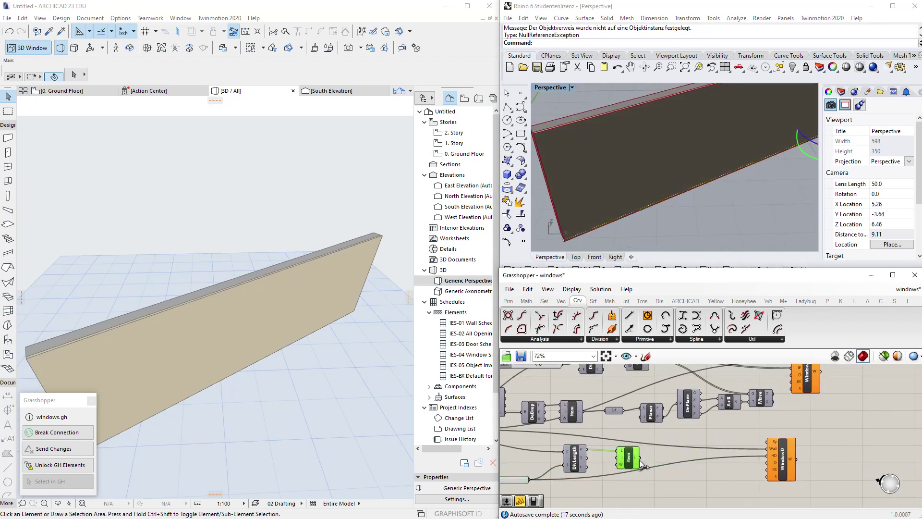
left_click_drag(779, 461, 788, 466)
left_click_drag(762, 399, 767, 423)
left_click_drag(704, 414, 712, 425)
left_click(770, 416)
- Select the components from Deconstruct Wall through A+B and bake their geometry into Rhino
right_click_drag(774, 428, 779, 437)
scroll(779, 437, "down", 1)
left_click_drag(761, 405, 545, 422)
scroll(671, 427, "up", 3)
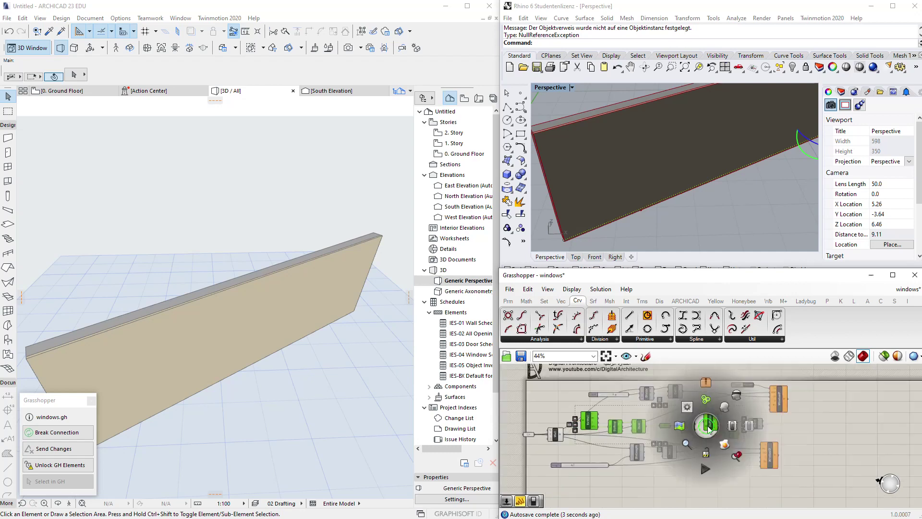
scroll(797, 466, "up", 4)
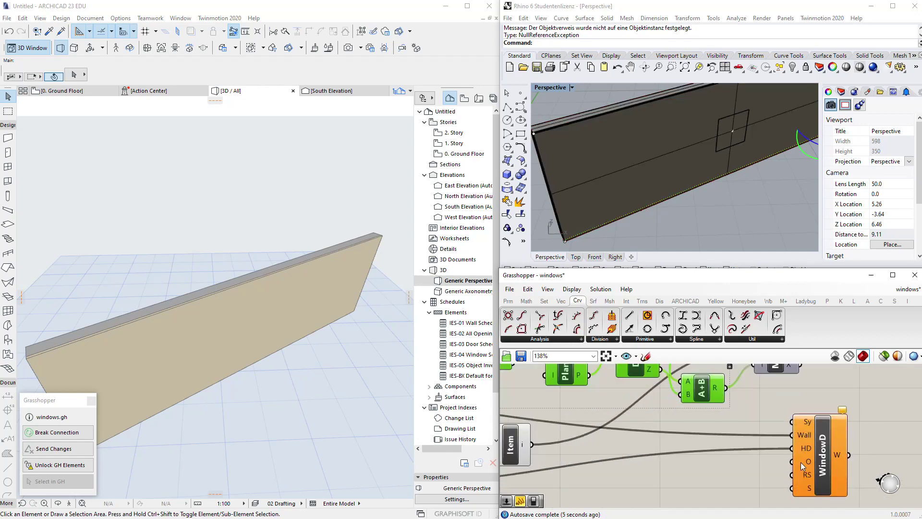
- Check Window Distance's O input description, shift that component aside and place the Move component next to it
mouse_move(800, 462)
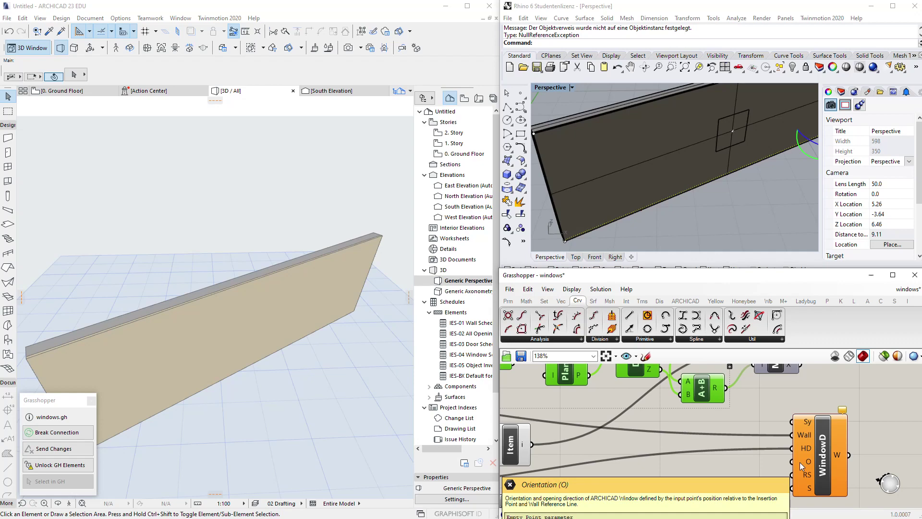
scroll(799, 462, "down", 4)
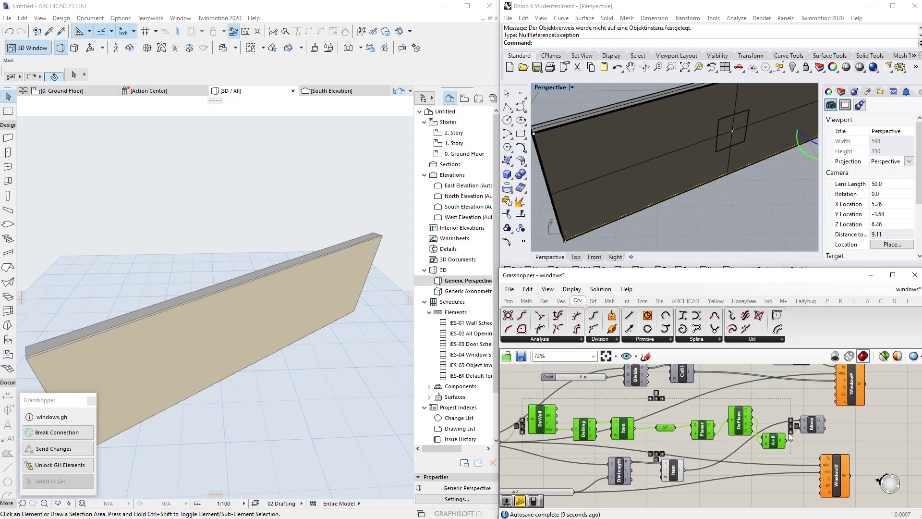
left_click_drag(745, 420, 737, 421)
left_click(759, 413)
left_click_drag(831, 468, 854, 470)
left_click_drag(816, 425, 809, 470)
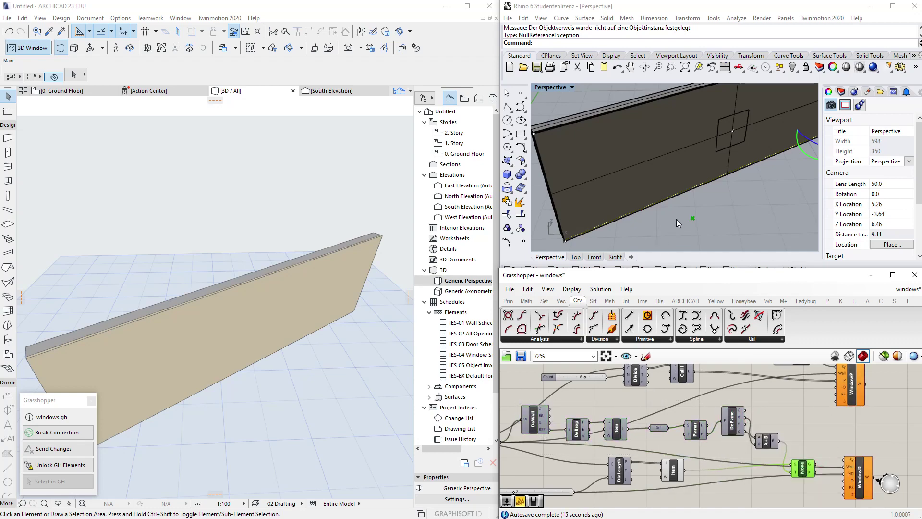
- Connect Move's geometry output to Window Distance's O (Orientation) input
right_click_drag(783, 427, 731, 397)
scroll(731, 397, "up", 2)
left_click_drag(763, 455, 816, 471)
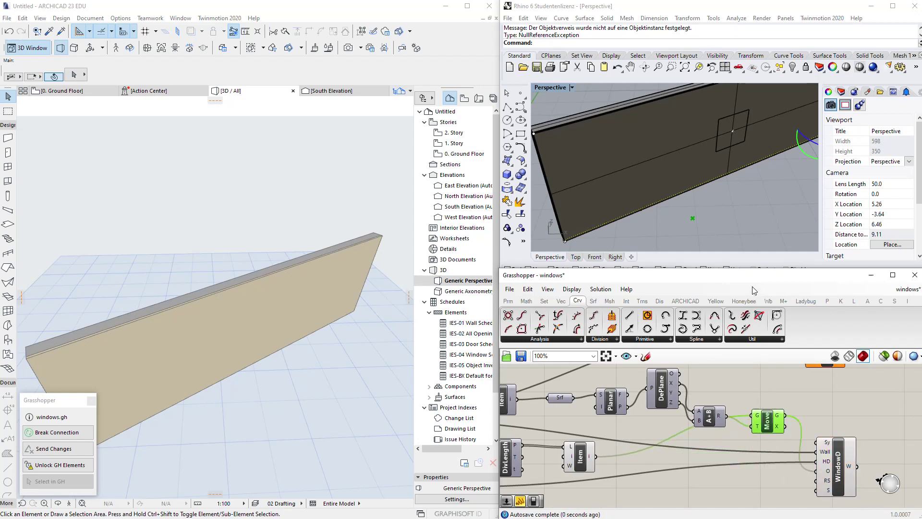
- Set the horizontal distance slider to 4 and check the window's position on the wall
right_click_drag(718, 385, 768, 383)
scroll(768, 383, "down", 2)
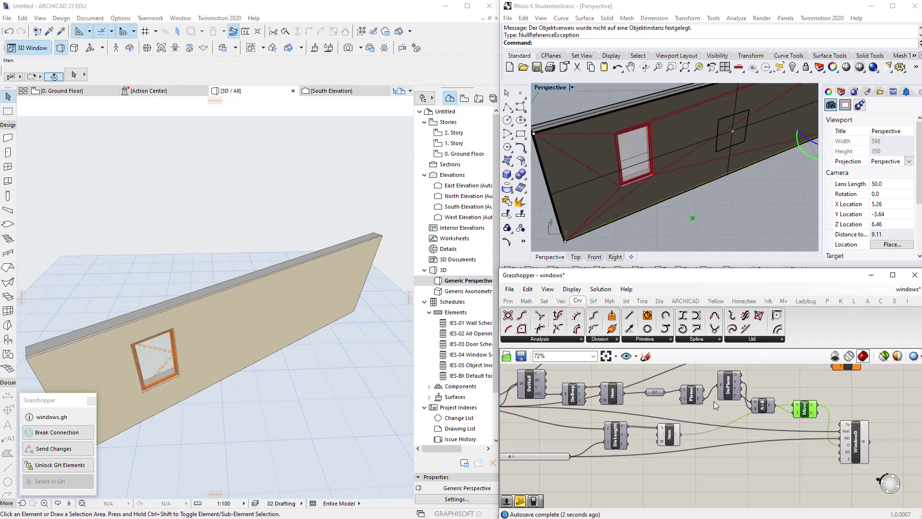
right_click_drag(537, 453, 581, 457)
left_click_drag(555, 459, 566, 460)
right_click_drag(672, 218, 614, 185)
scroll(626, 189, "down", 4)
- Turn off the preview of the List Item component that picks the division point
left_click(704, 437)
middle_click(706, 440)
scroll(749, 414, "down", 2)
- Delete the baked surface, point and remaining baked geometry around the wall in the Rhino viewport
left_click(710, 163)
left_click(714, 155)
right_click_drag(714, 154, 718, 206)
key("Delete")
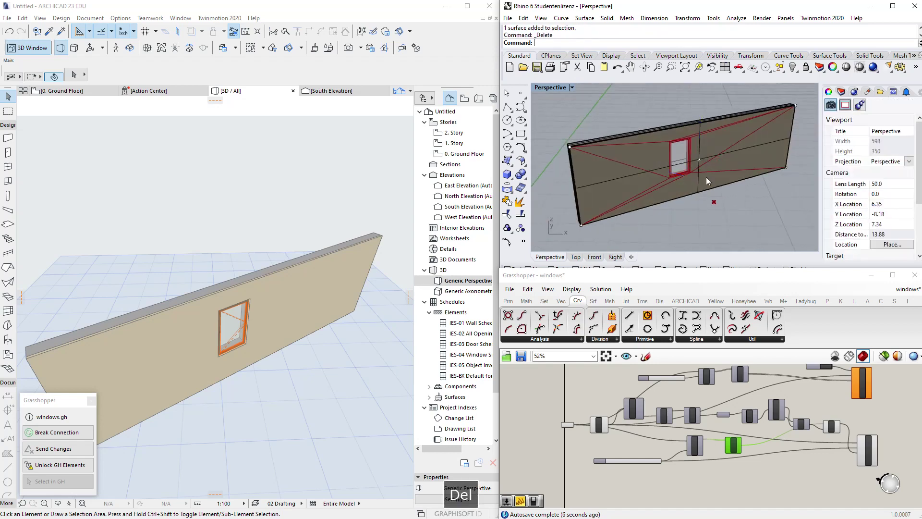
left_click(723, 119)
key("Delete")
right_click_drag(723, 119, 784, 128)
left_click_drag(816, 103, 630, 148)
key("Delete")
right_click_drag(630, 152, 639, 157)
left_click_drag(610, 111, 736, 211)
key("Delete")
left_click(801, 176)
key("Delete")
- Examine the wall in Rhino and the List Item, Window Distance, Move and point-based window components with their connections
right_click_drag(687, 139, 750, 185)
scroll(752, 185, "up", 4)
scroll(751, 185, "down", 2)
scroll(775, 449, "up", 1)
left_click(730, 446)
right_click_drag(818, 457, 762, 452)
left_click(823, 455)
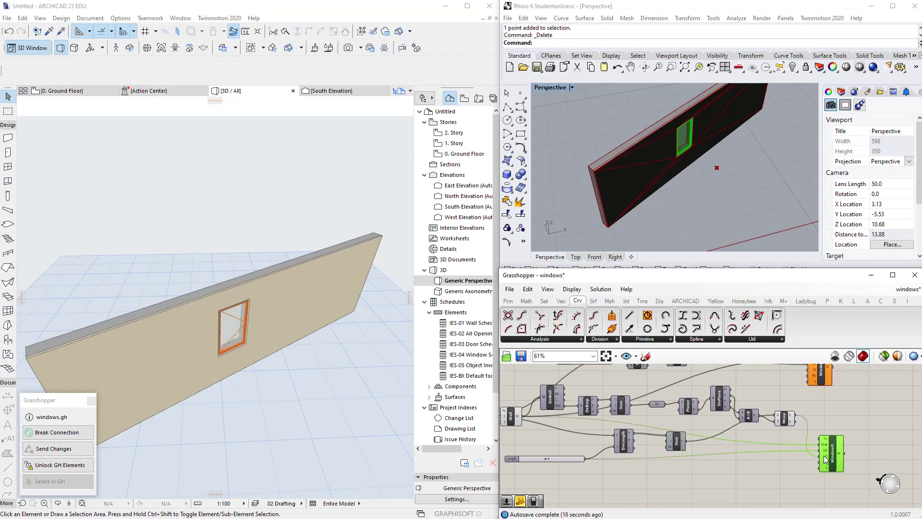
left_click(785, 419)
left_click(679, 442)
right_click_drag(803, 385, 806, 437)
left_click(823, 424)
scroll(823, 425, "up", 3)
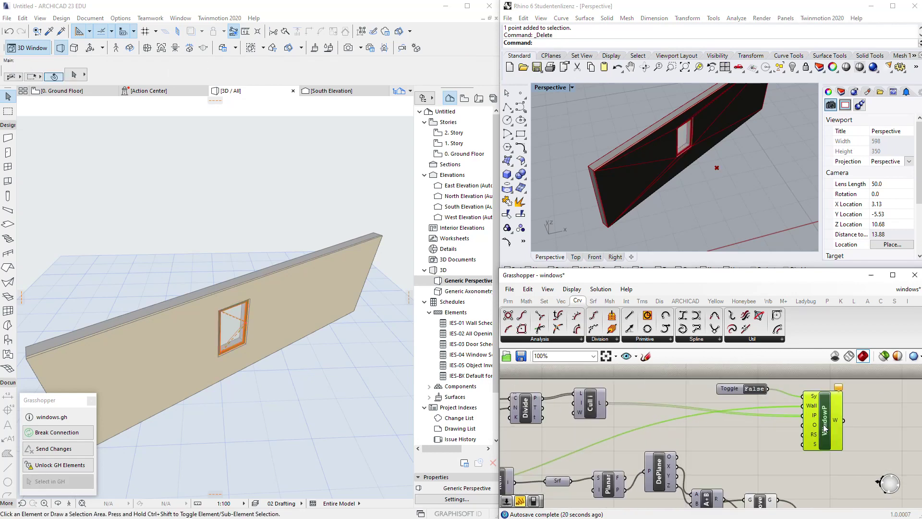
- Rearrange the Length slider, Divide Length and List Item lower on the canvas, clear of the upper components
scroll(823, 426, "down", 5)
right_click_drag(699, 475, 711, 431)
scroll(711, 431, "up", 3)
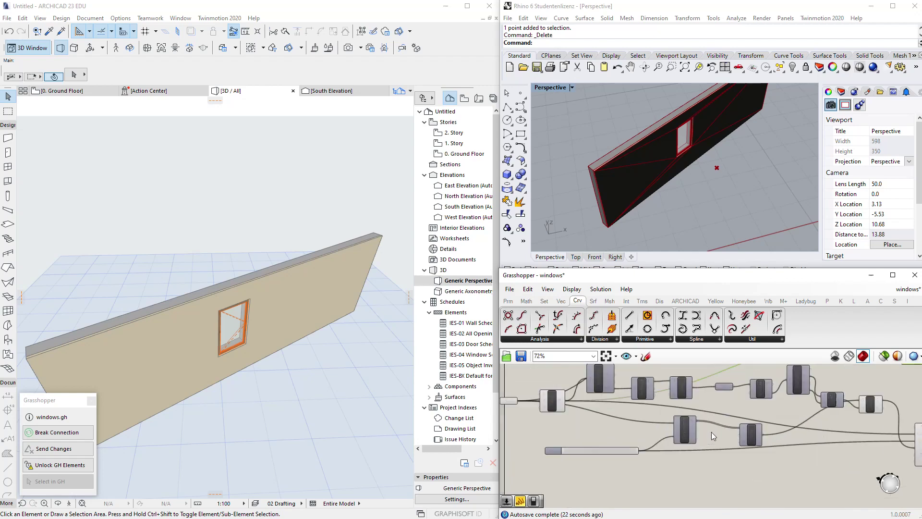
left_click_drag(628, 451, 635, 476)
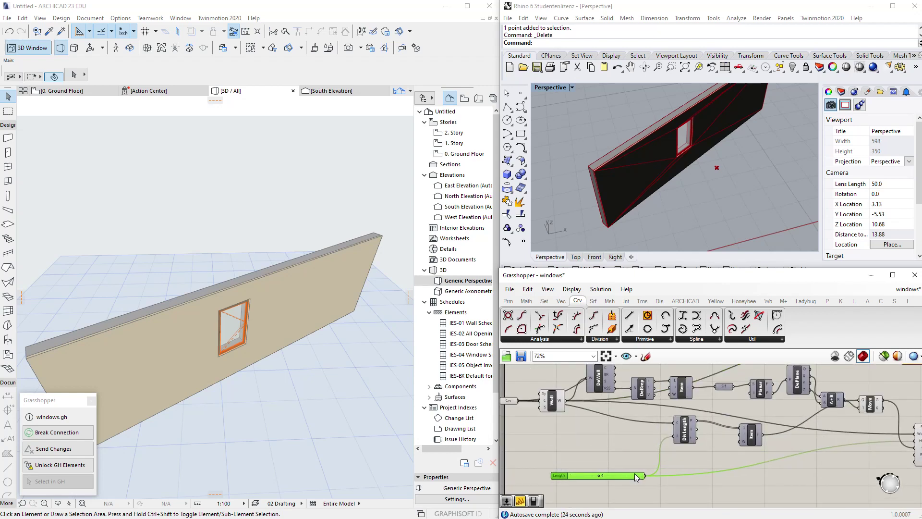
left_click_drag(688, 436, 687, 446)
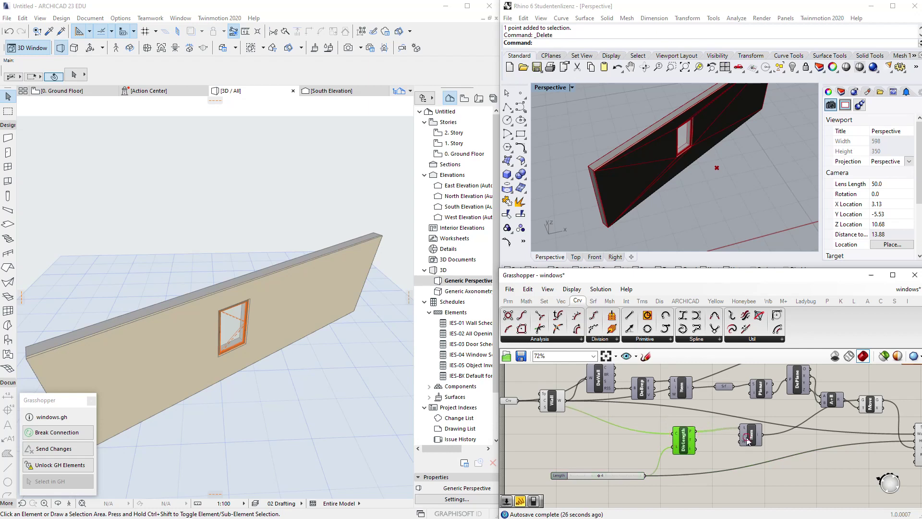
left_click_drag(744, 435, 748, 454)
left_click_drag(688, 449, 692, 458)
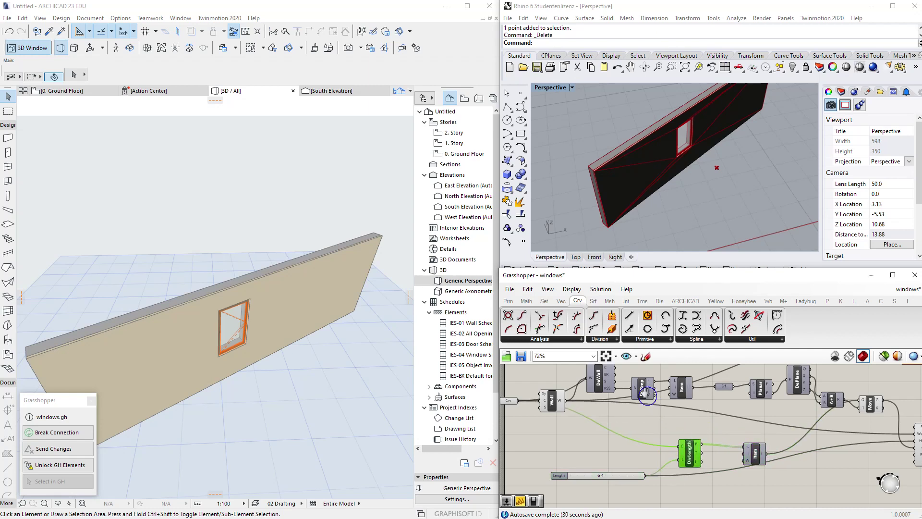
right_click_drag(631, 400, 624, 390)
left_click_drag(674, 440, 677, 446)
left_click_drag(622, 465, 622, 467)
left_click_drag(683, 456, 665, 445)
left_click_drag(748, 447, 724, 442)
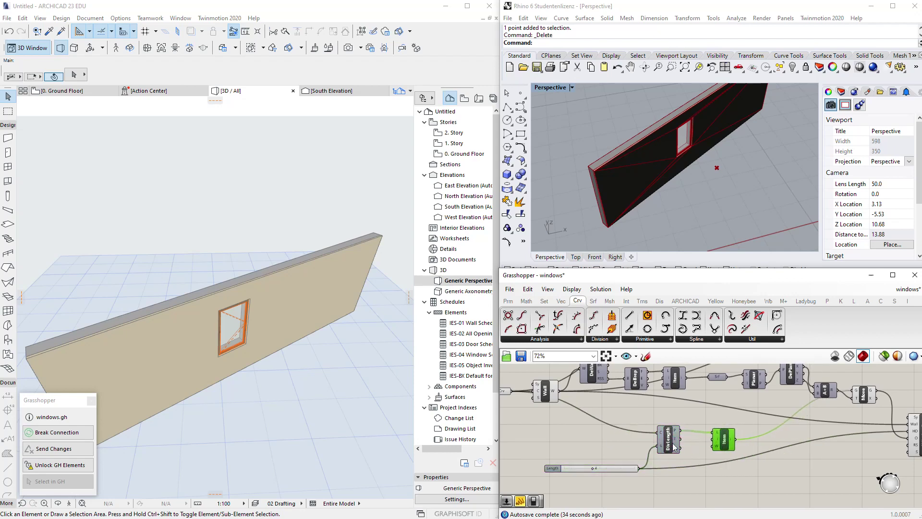
- Add a Duplicate Data component below List Item and connect the Length slider to its D input
double_click(705, 481)
type("dup")
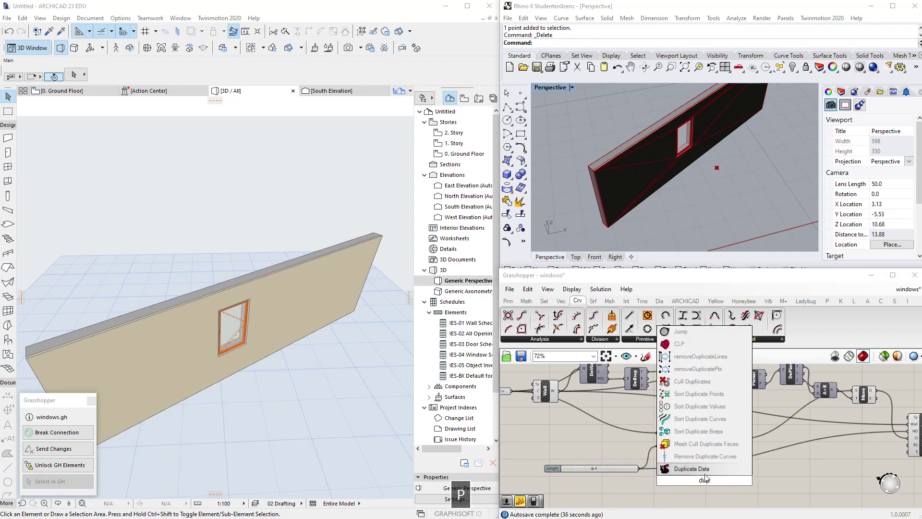
left_click(702, 469)
left_click_drag(640, 469, 694, 473)
left_click_drag(698, 478, 707, 463)
- Tidy the layout by shifting the Length slider and Duplicate Data and raising Divide Length slightly
scroll(653, 468, "up", 2)
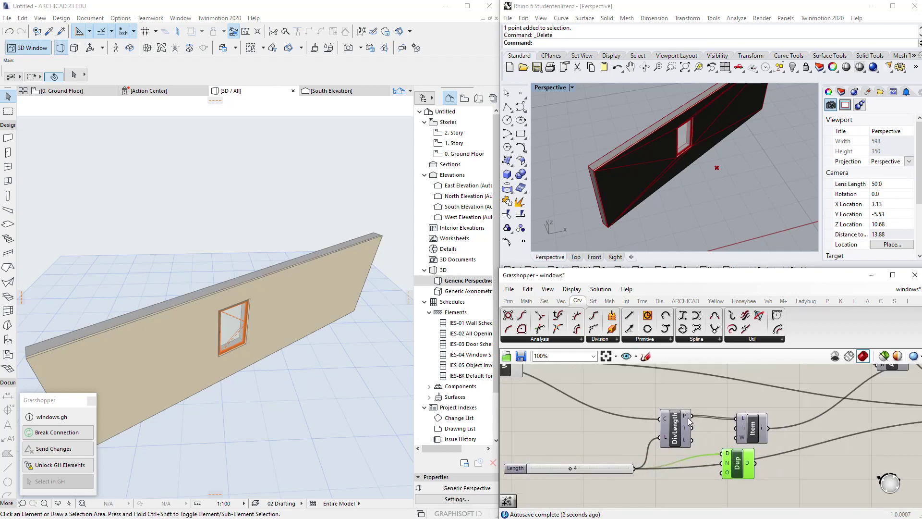
scroll(659, 418, "down", 2)
left_click(650, 472)
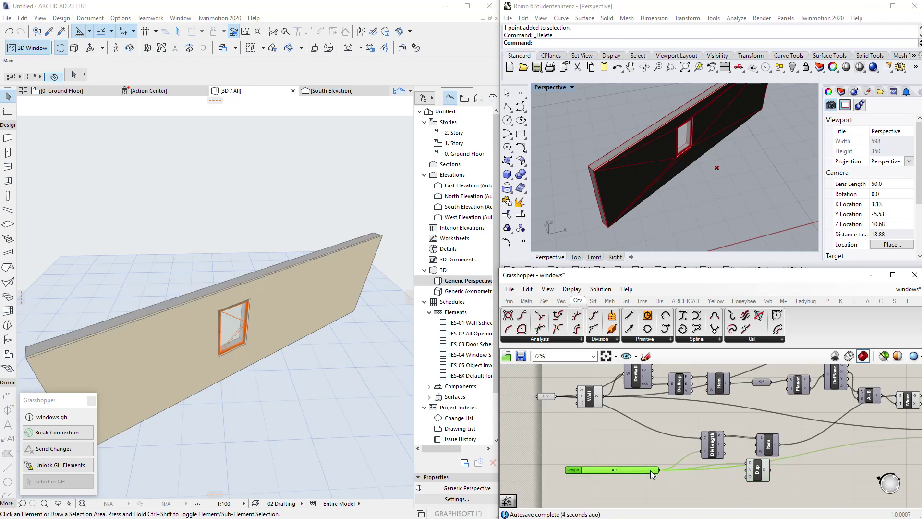
left_click_drag(766, 470, 757, 471)
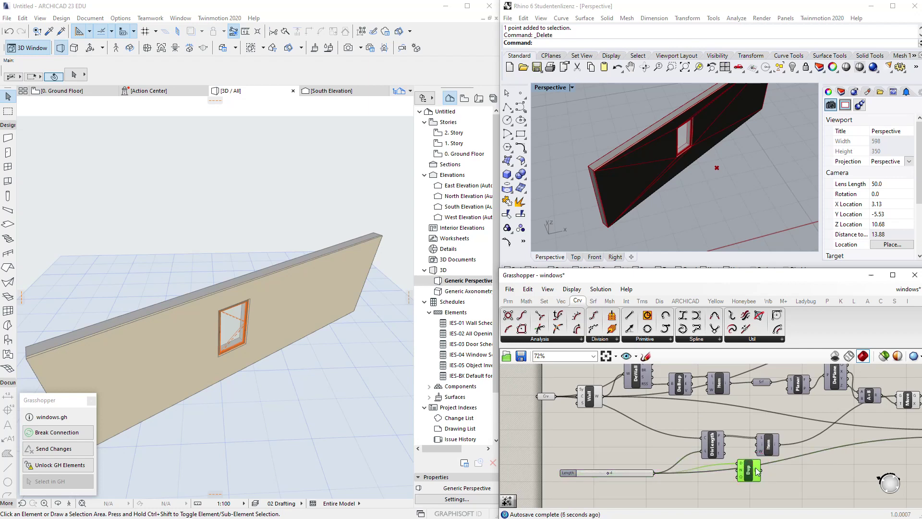
right_click_drag(757, 471, 712, 458)
left_click_drag(674, 431, 674, 423)
left_click_drag(703, 455, 706, 465)
- Add a number slider with value 2 and connect it to Duplicate Data's N input
right_click_drag(705, 468, 673, 464)
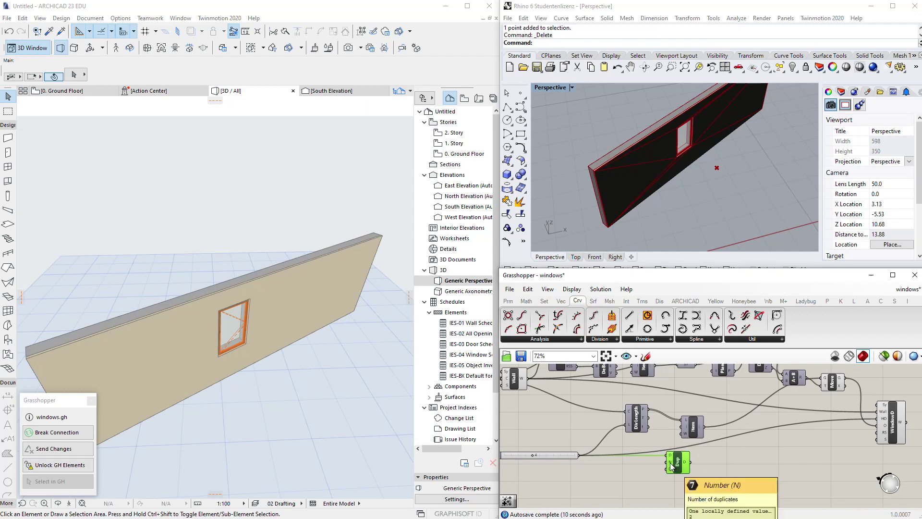
double_click(616, 468)
type("2")
key("Return")
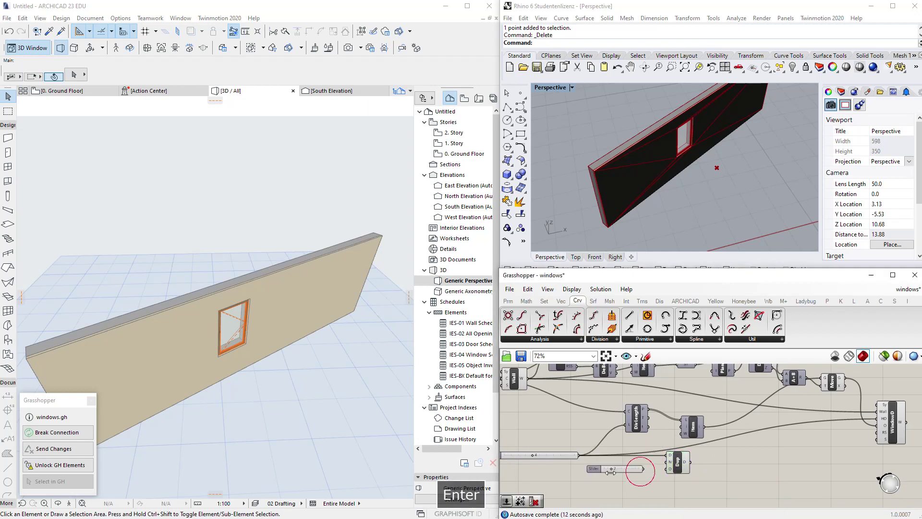
left_click_drag(645, 470, 612, 473, "ctrl")
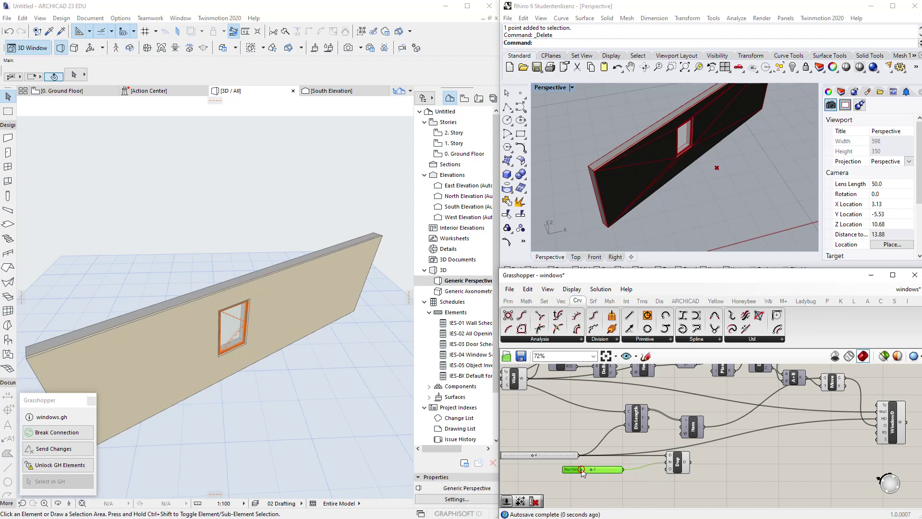
- Move Duplicate Data slightly closer to List Item and inspect its duplicated output data
scroll(669, 469, "up", 2)
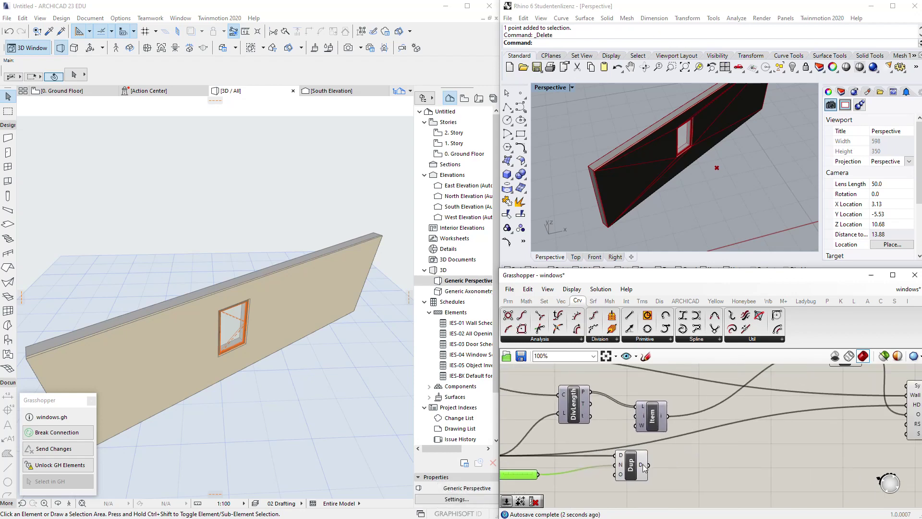
left_click_drag(643, 463, 643, 457)
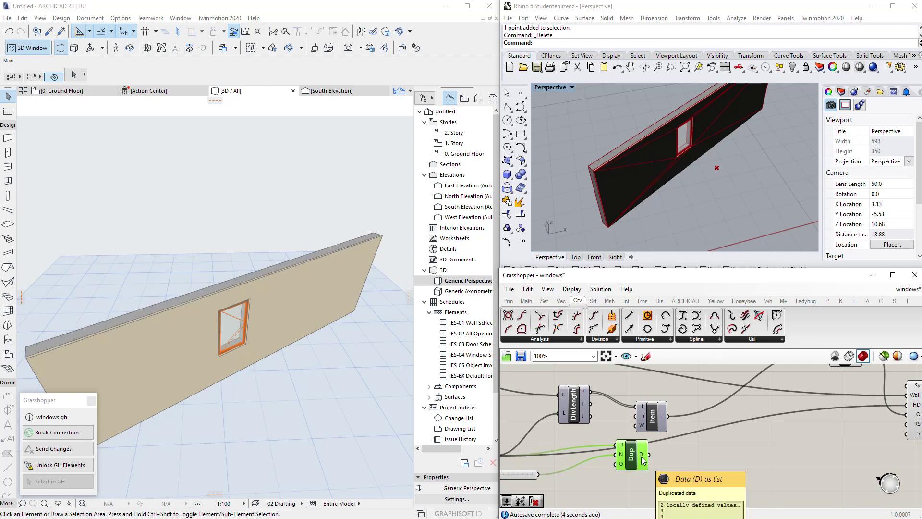
scroll(700, 191, "down", 4)
right_click_drag(700, 191, 667, 174)
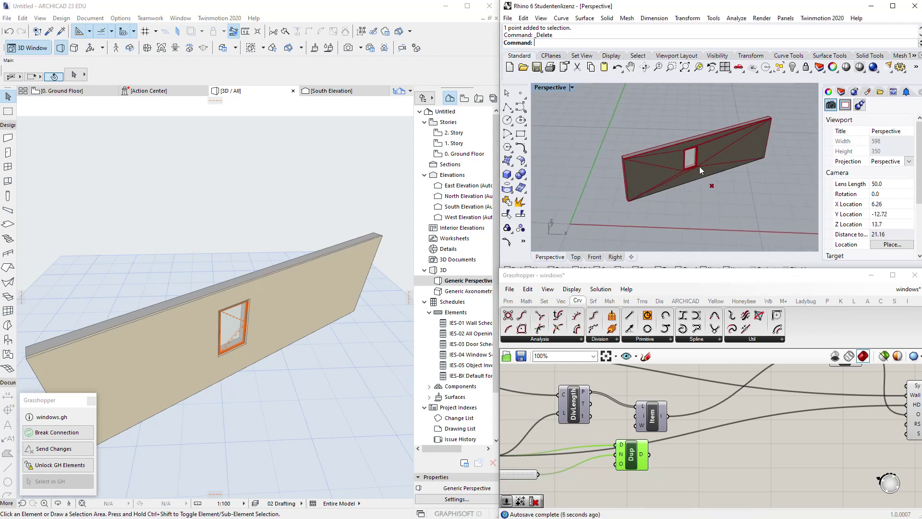
- Add a Mass Addition component beside Duplicate Data and feed the duplicated data into its input
scroll(772, 382, "down", 4)
scroll(617, 432, "up", 4)
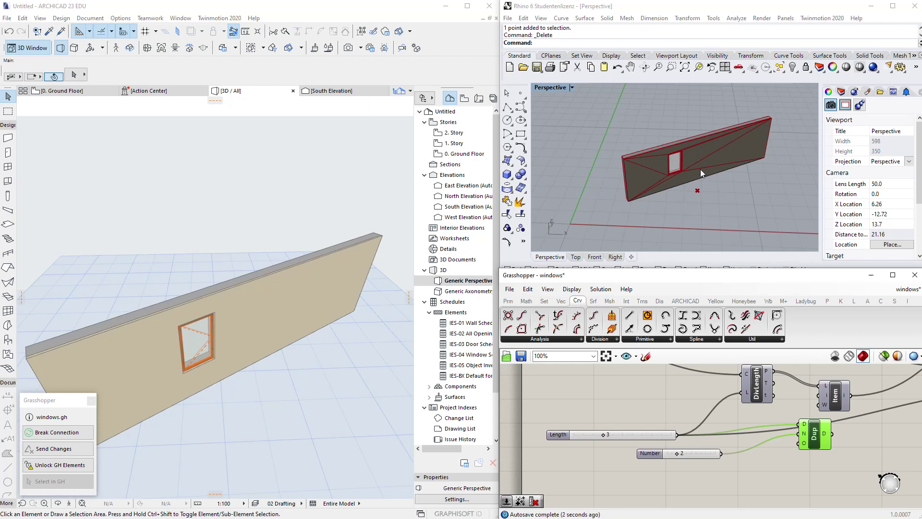
right_click_drag(784, 171, 751, 166, "shift")
right_click_drag(820, 412, 687, 432)
left_click_drag(678, 454, 675, 462)
double_click(751, 465)
type("r")
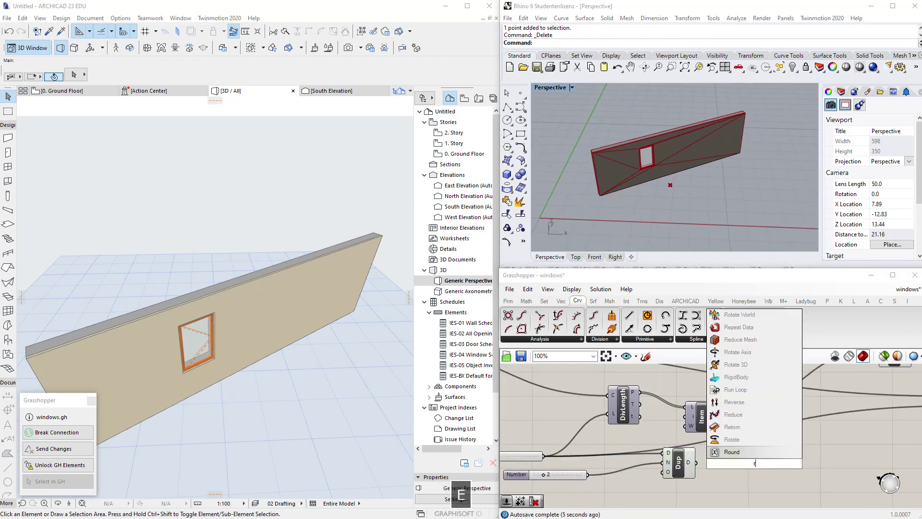
type("emass")
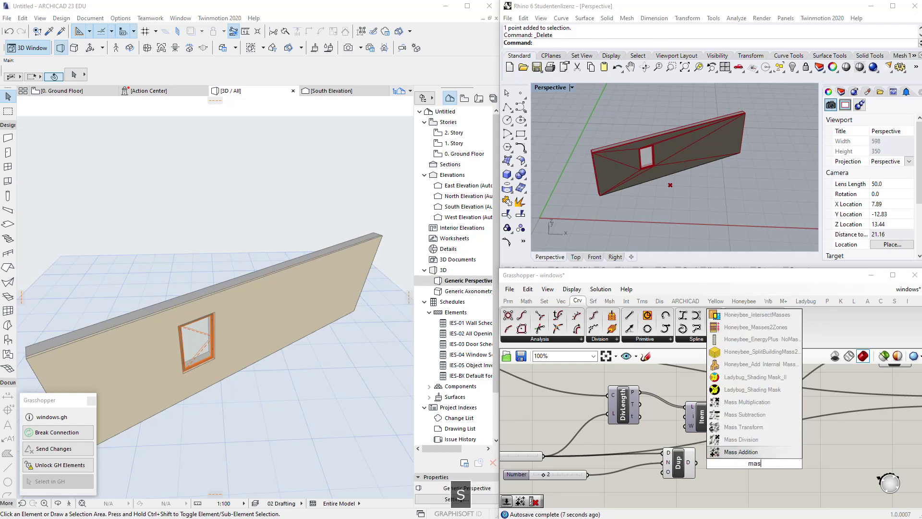
left_click(768, 415)
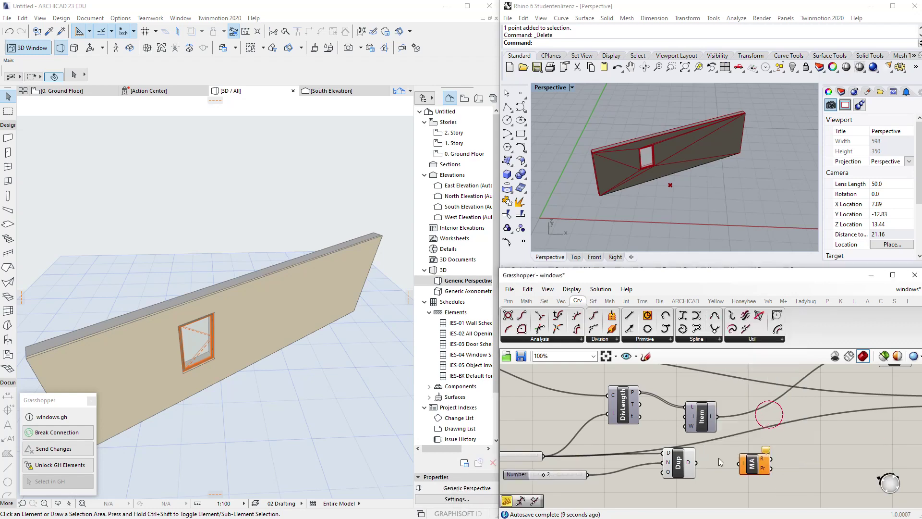
scroll(751, 456, "up", 3)
left_click(726, 444)
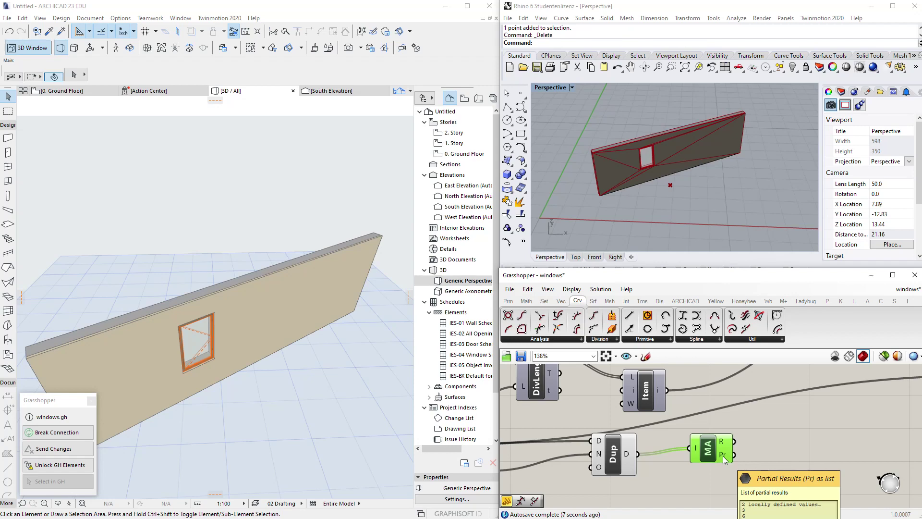
- Move Mass Addition away from Duplicate Data and connect its Partial Results to the window component's HD input
scroll(722, 456, "down", 5)
scroll(648, 471, "up", 3)
scroll(646, 471, "down", 2)
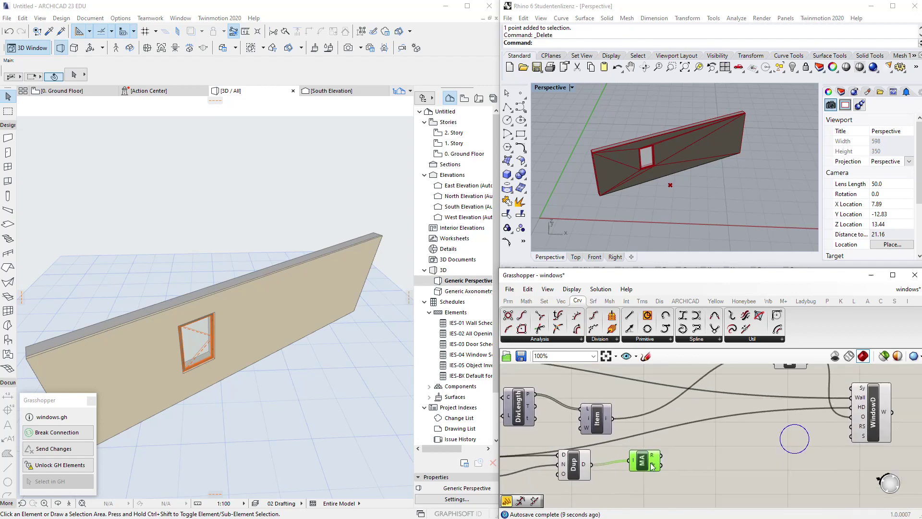
left_click_drag(697, 438, 676, 459)
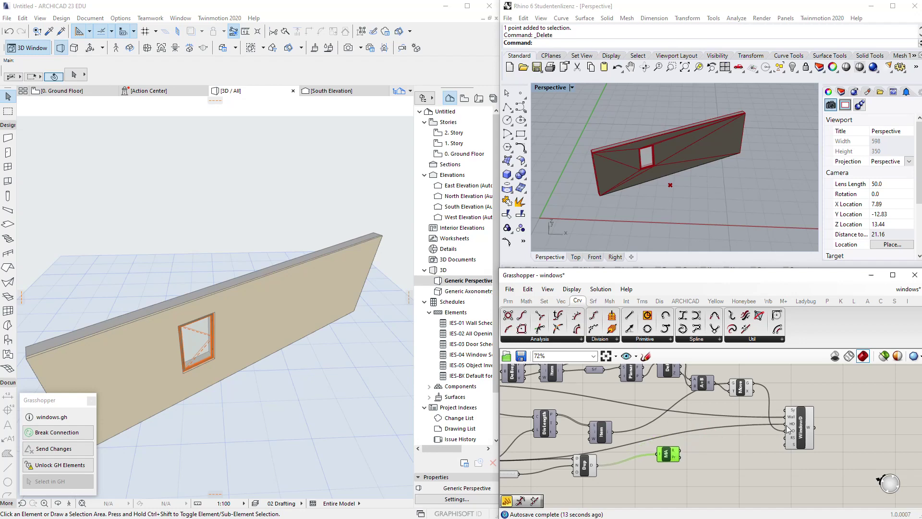
left_click_drag(680, 457, 786, 431)
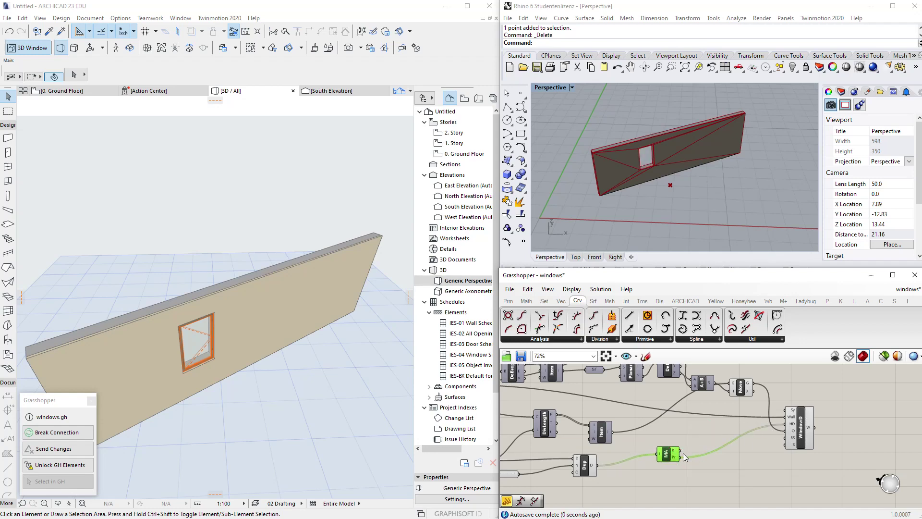
- Examine the window placement along the wall in the Rhino viewport and the ARCHICAD 3D view
right_click_drag(712, 187, 662, 165)
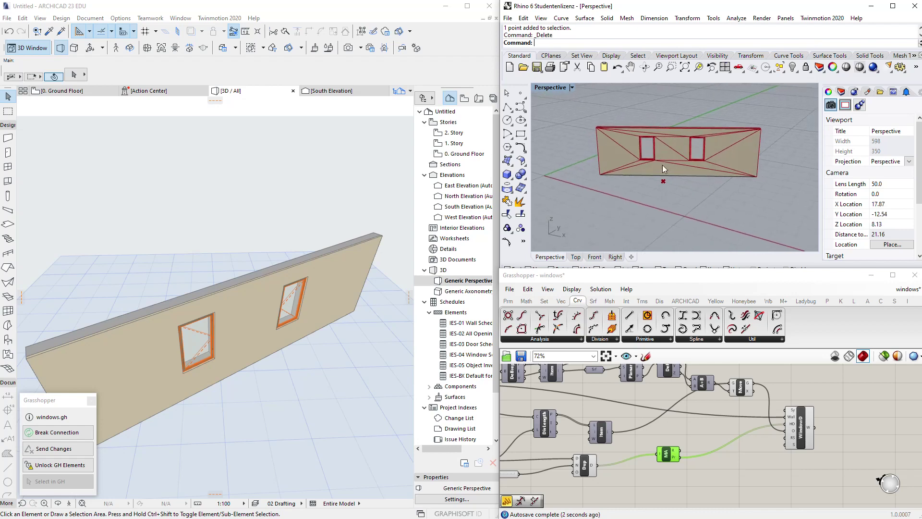
left_click(321, 308)
scroll(316, 309, "up", 1)
scroll(664, 185, "up", 4)
middle_click_drag(346, 380, 169, 334, "shift")
middle_click_drag(186, 377, 250, 436, "shift")
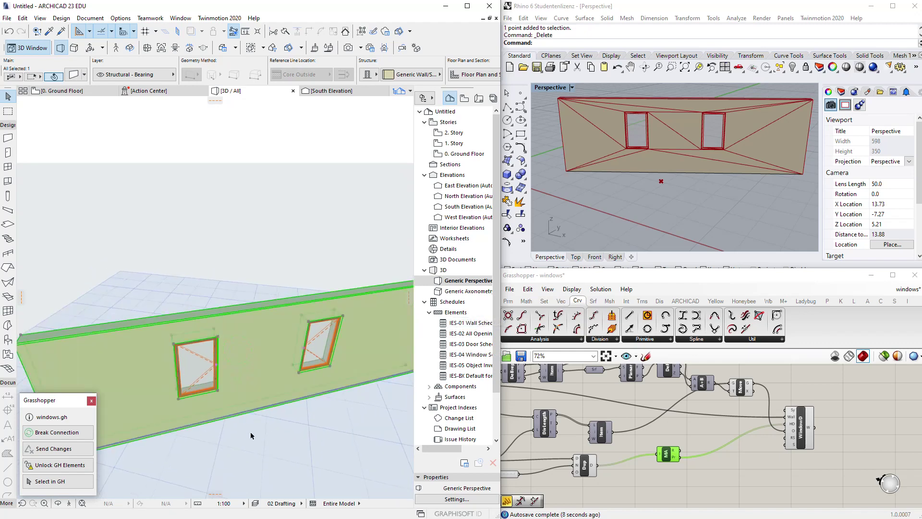
scroll(647, 460, "up", 1)
- Spread out Divide Length, List Item and Duplicate Data to free space between them for another component
right_click_drag(549, 423, 660, 448)
scroll(609, 445, "down", 1)
scroll(684, 448, "up", 2)
left_click_drag(704, 456, 743, 445)
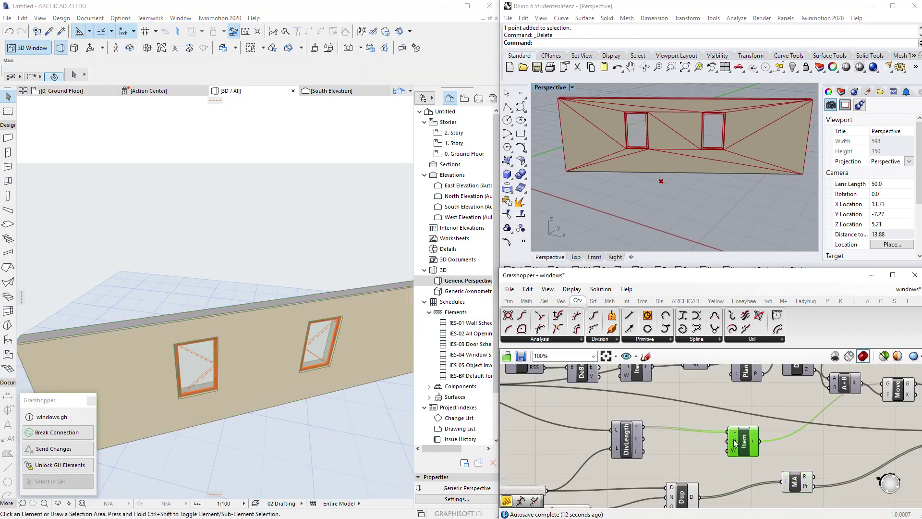
mouse_move(734, 443)
right_click_drag(652, 426, 692, 411)
left_click_drag(672, 426, 697, 426)
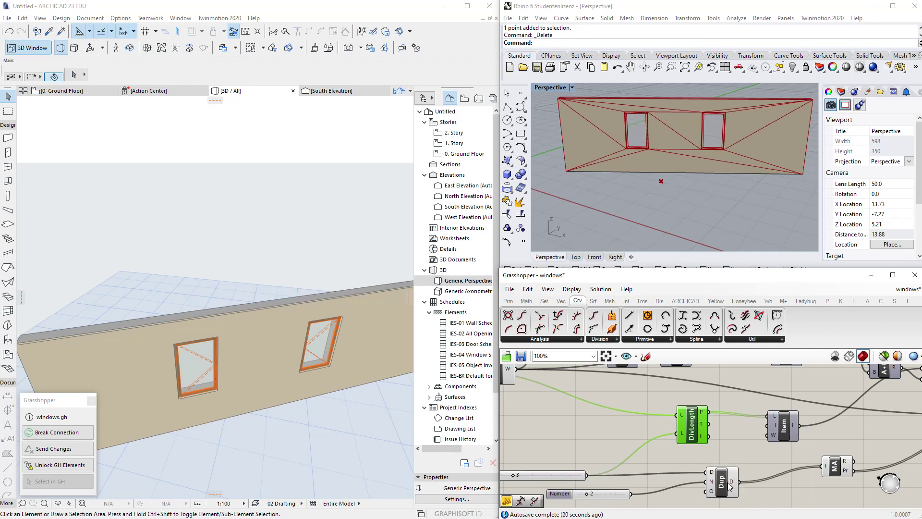
left_click_drag(688, 430, 677, 427)
right_click_drag(712, 441, 697, 430)
left_click(764, 416)
left_click_drag(764, 415, 776, 412)
left_click_drag(667, 411, 652, 395)
left_click_drag(705, 467, 713, 479)
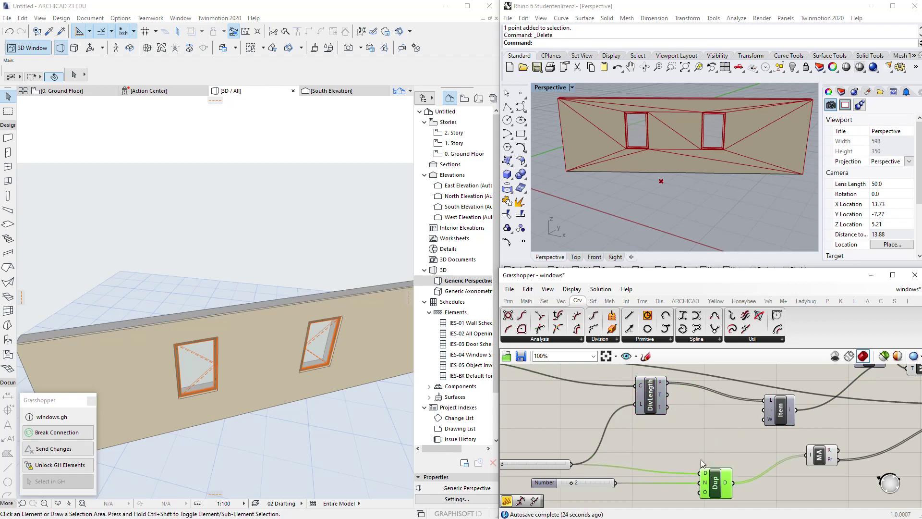
- Add a Series component with the number slider as its count, connect it to List Item's index, and lower Move slightly
double_click(666, 440)
type("series")
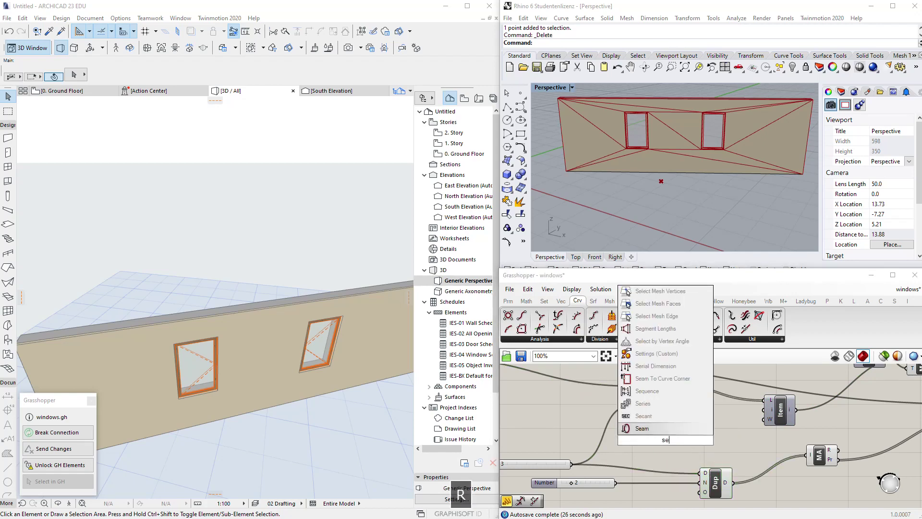
key("Return")
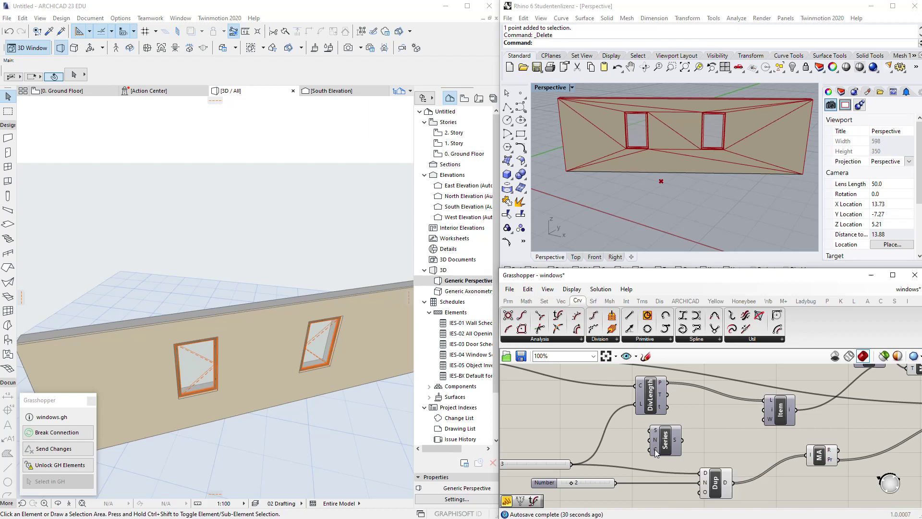
left_click_drag(649, 457, 764, 410)
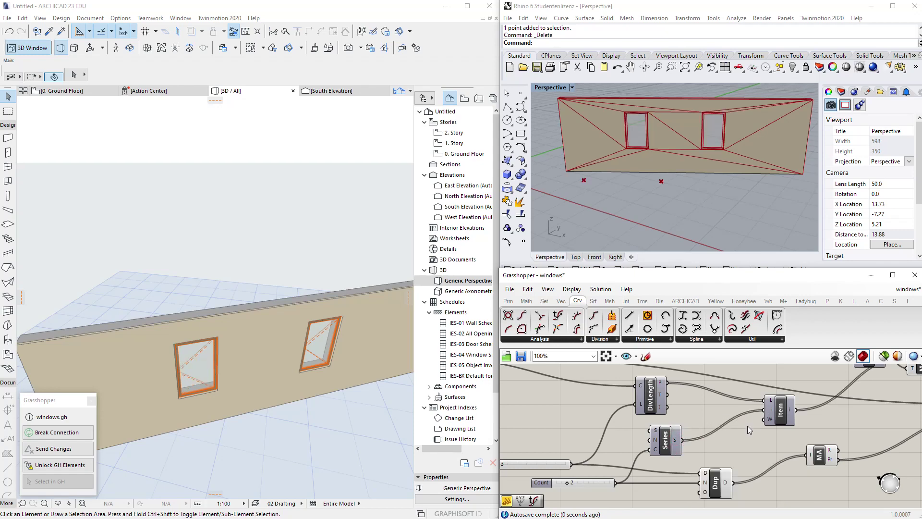
scroll(747, 426, "down", 3)
left_click(687, 425)
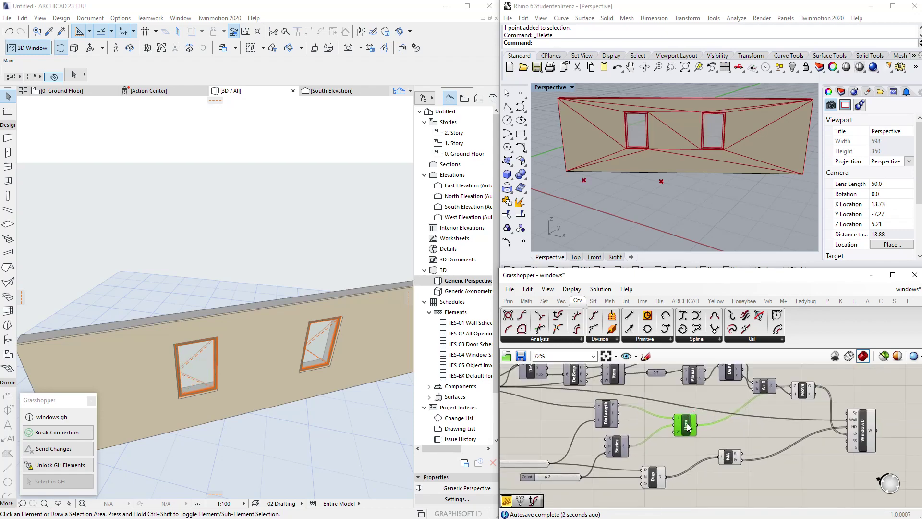
left_click(808, 392)
- Set the Length slider to 4 and tuck the Count slider beneath it
right_click_drag(507, 449, 609, 436)
scroll(611, 439, "up", 1)
left_click_drag(620, 451, 621, 448)
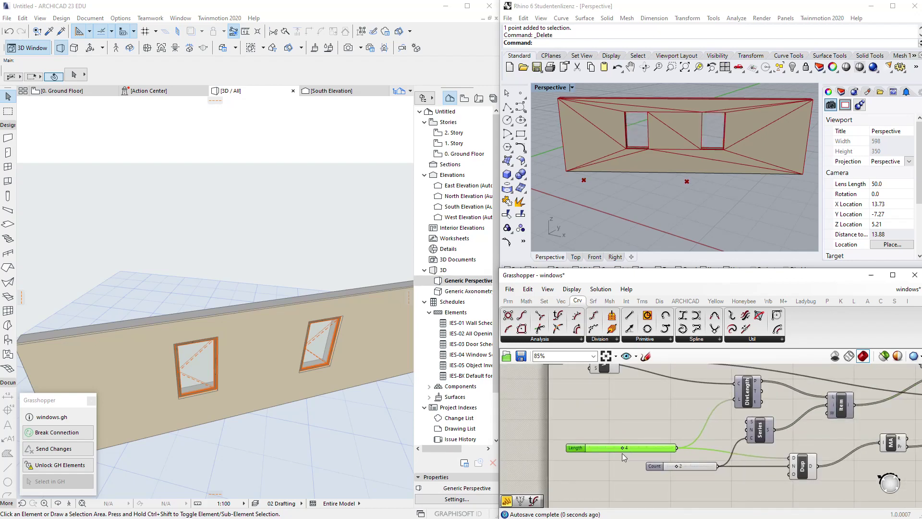
left_click_drag(668, 468, 618, 471)
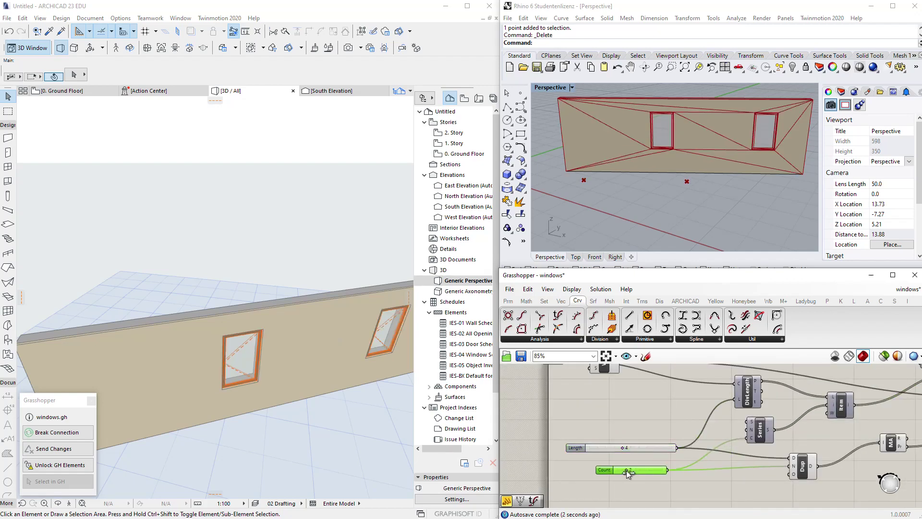
- Set the Length slider to 1 and view the whole wall in Rhino
scroll(674, 192, "down", 4)
right_click_drag(673, 194, 670, 216)
scroll(620, 412, "up", 3)
left_click_drag(626, 470, 583, 474)
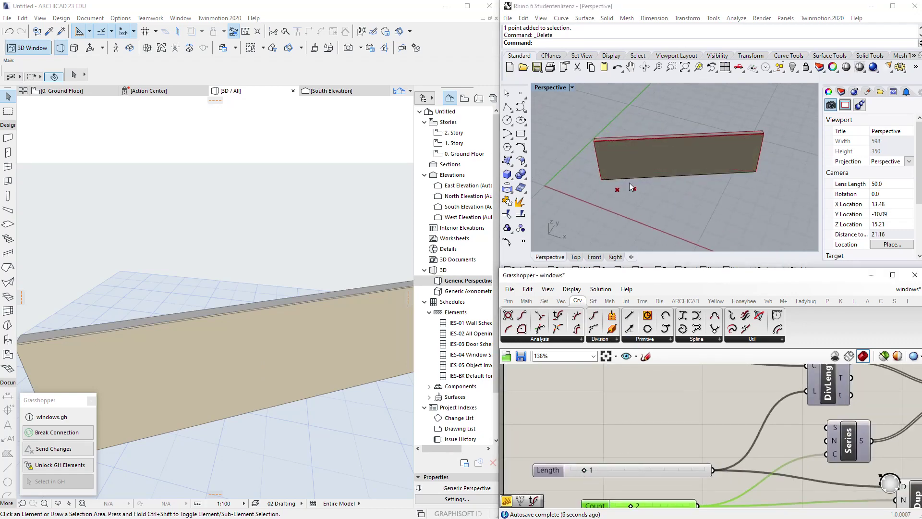
right_click_drag(628, 178, 619, 185)
scroll(664, 412, "down", 5)
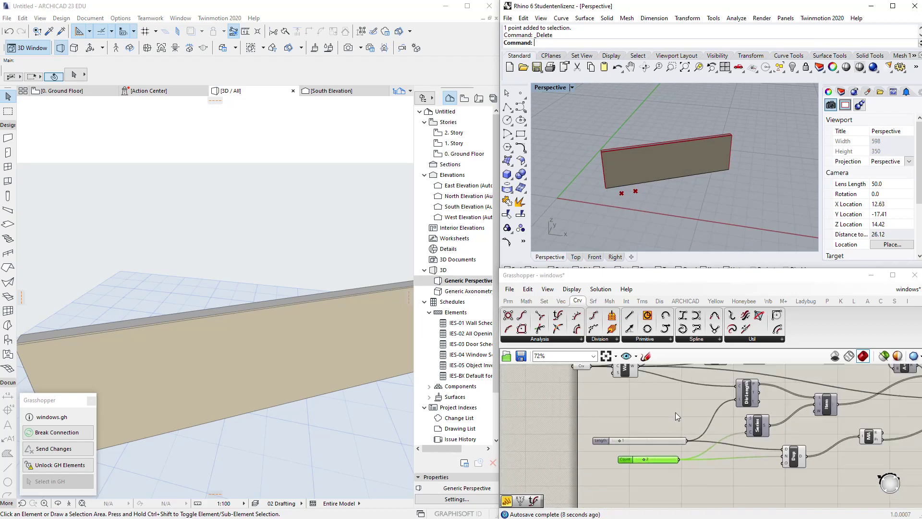
- Recompute the solution and inspect the window component and the inputs feeding it
scroll(789, 431, "up", 3)
middle_click(746, 439)
left_click(746, 482)
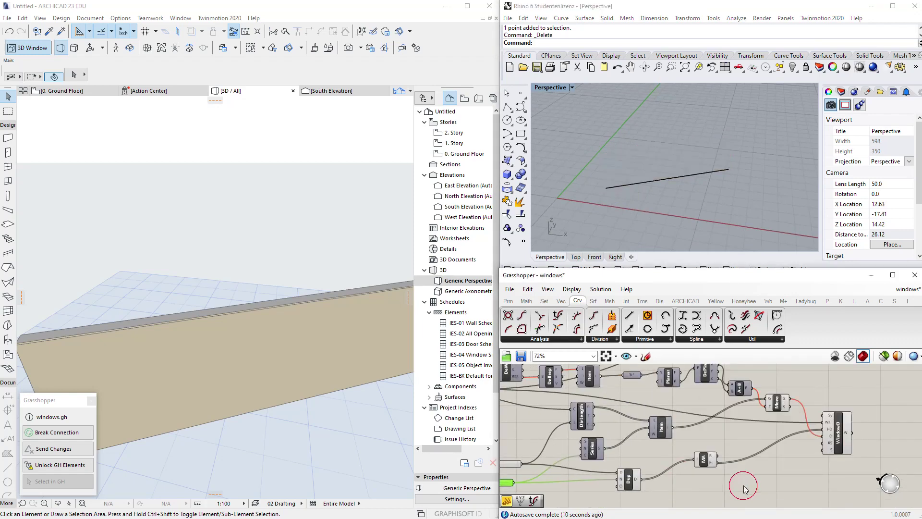
left_click(839, 434)
scroll(839, 434, "up", 2)
mouse_move(857, 404)
left_click(784, 436)
- Preview Divide Length's division points in Rhino to check them, and hide the preview again
scroll(658, 444, "down", 3)
right_click_drag(509, 455, 590, 456)
scroll(638, 427, "up", 3)
left_click(659, 434)
left_click(729, 402)
middle_click(727, 400)
left_click(749, 380)
scroll(611, 186, "up", 4)
middle_click(719, 399)
left_click(747, 399)
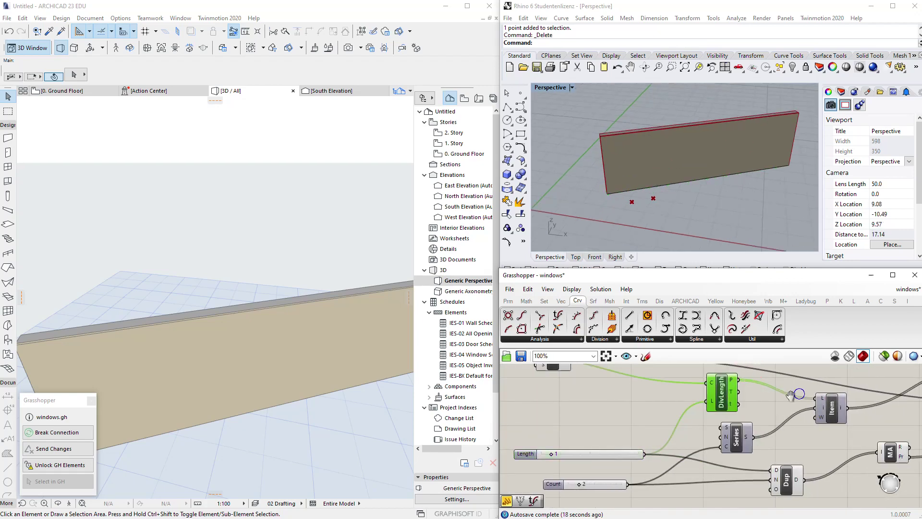
- Turn on the preview of List Item's selected points in the Rhino viewport
right_click_drag(798, 394, 749, 405)
left_click(781, 423)
middle_click(781, 419)
left_click(802, 399)
scroll(620, 204, "up", 3)
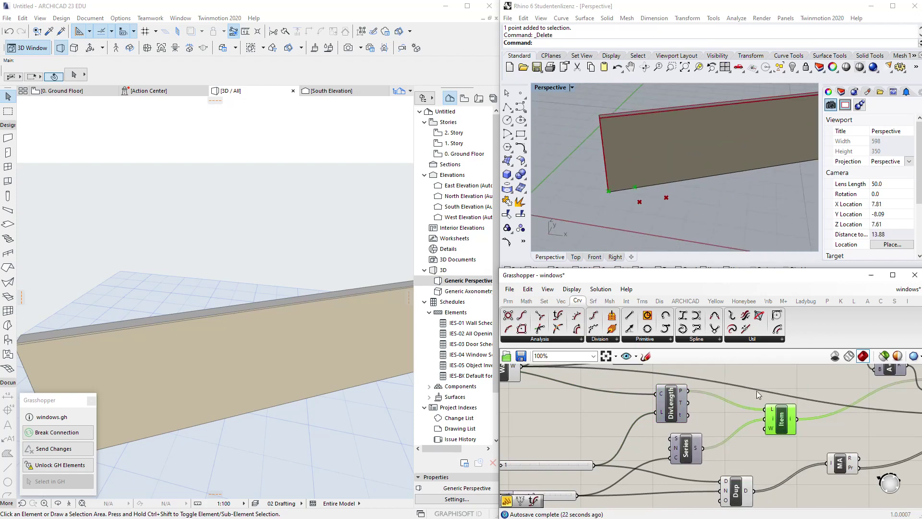
- Change the Length slider to real numbers with one decimal digit and set it to 1.8
scroll(758, 394, "down", 3)
scroll(552, 456, "up", 3)
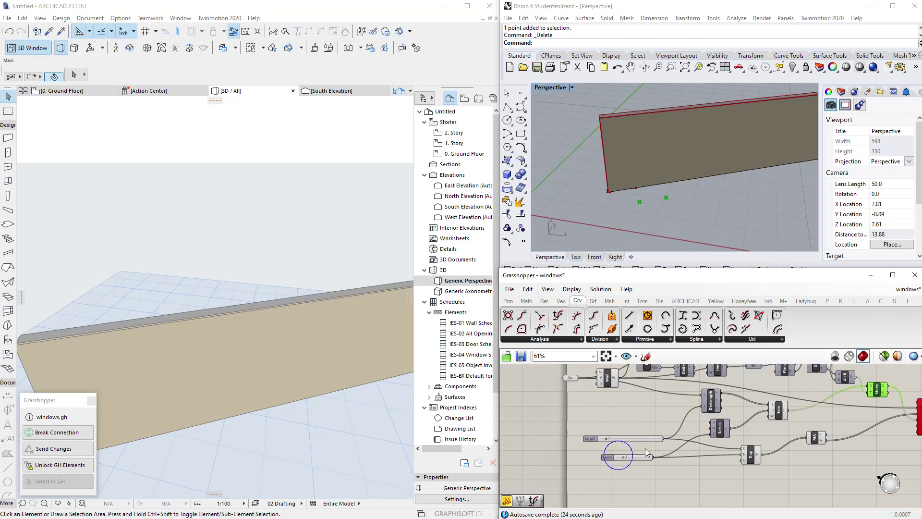
left_click(545, 429)
double_click(546, 428)
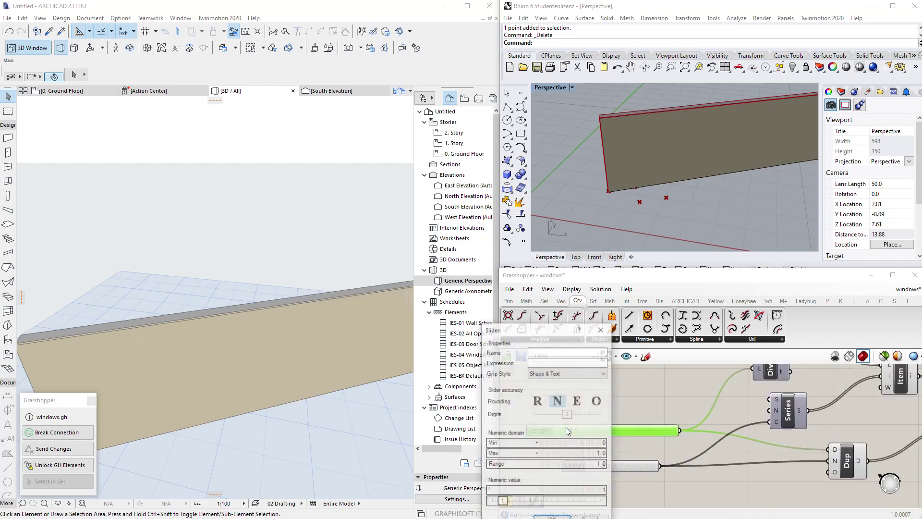
left_click(557, 417)
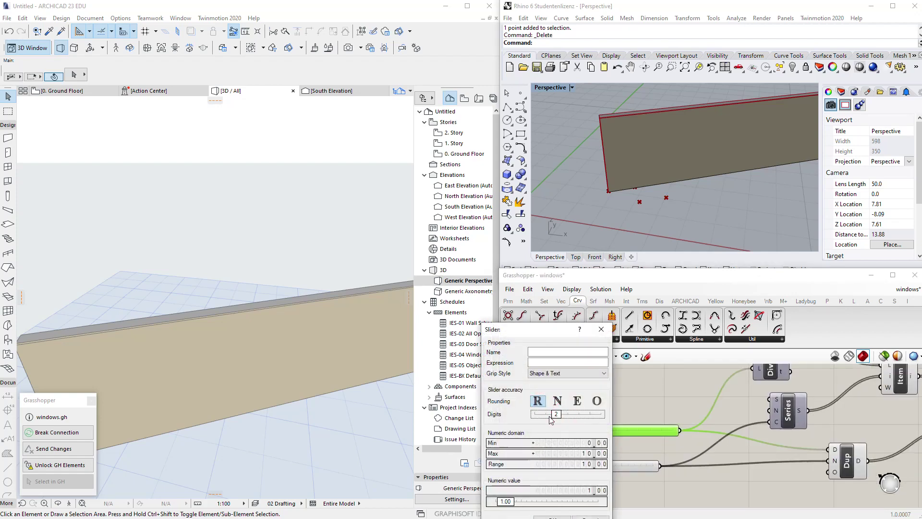
left_click_drag(554, 416, 549, 417)
left_click(553, 516)
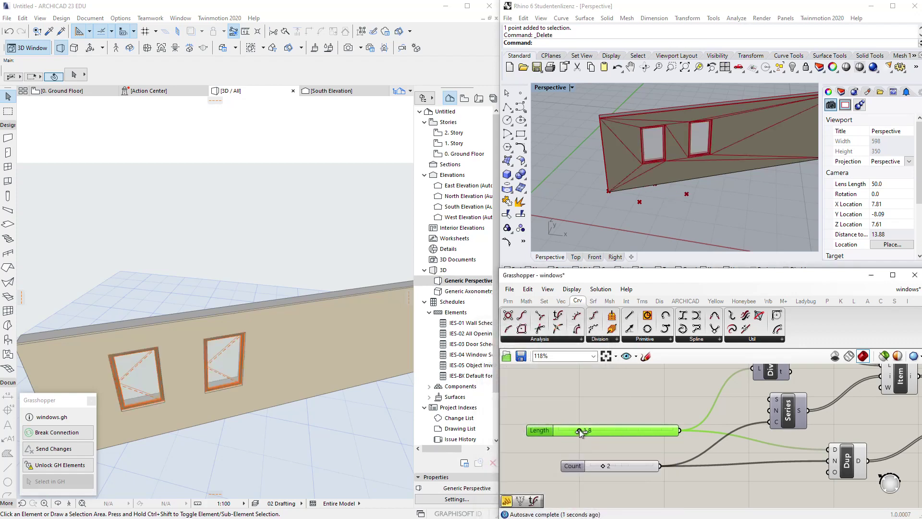
scroll(592, 427, "down", 2)
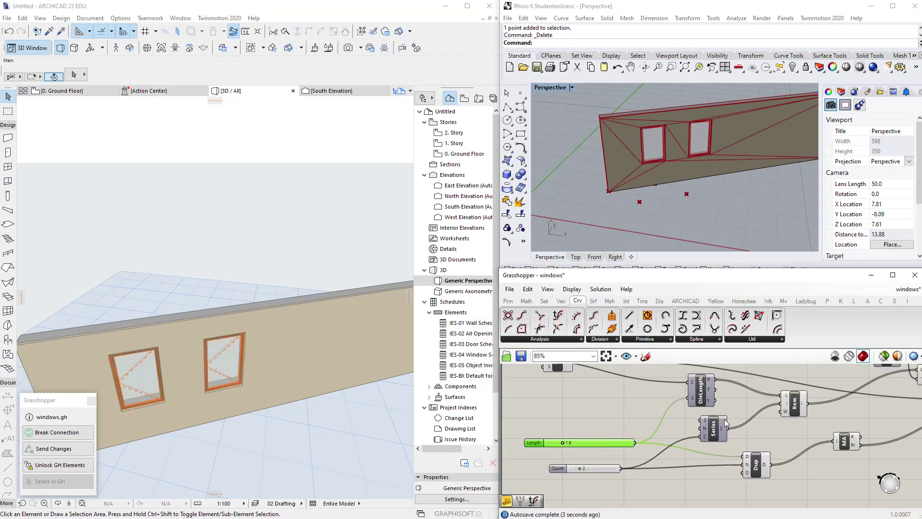
- Nudge List Item slightly down and Divide Length slightly up to tidy the layout
right_click_drag(723, 418, 618, 447)
left_click_drag(693, 427, 692, 431)
left_click_drag(599, 421, 599, 419)
left_click(683, 428)
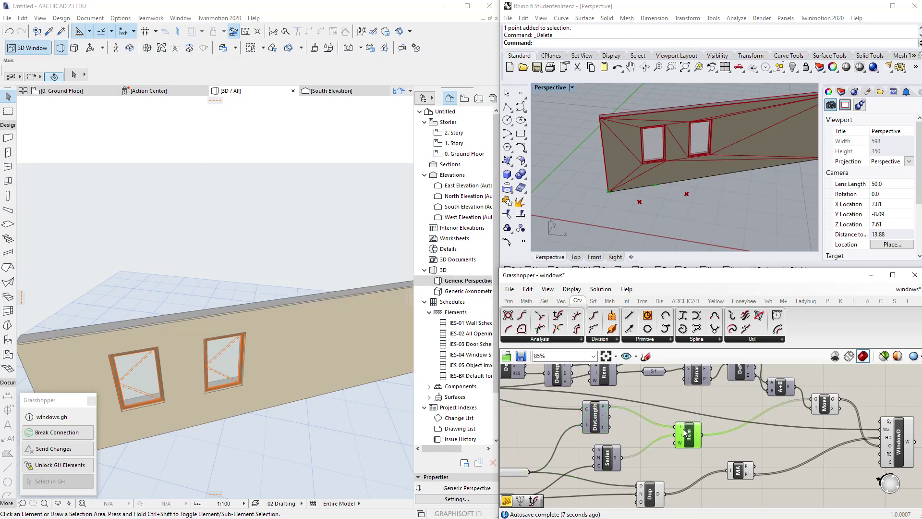
- Set the start number of the Series component to 1
right_click_drag(619, 459, 704, 427)
scroll(682, 432, "up", 3)
right_click(679, 412)
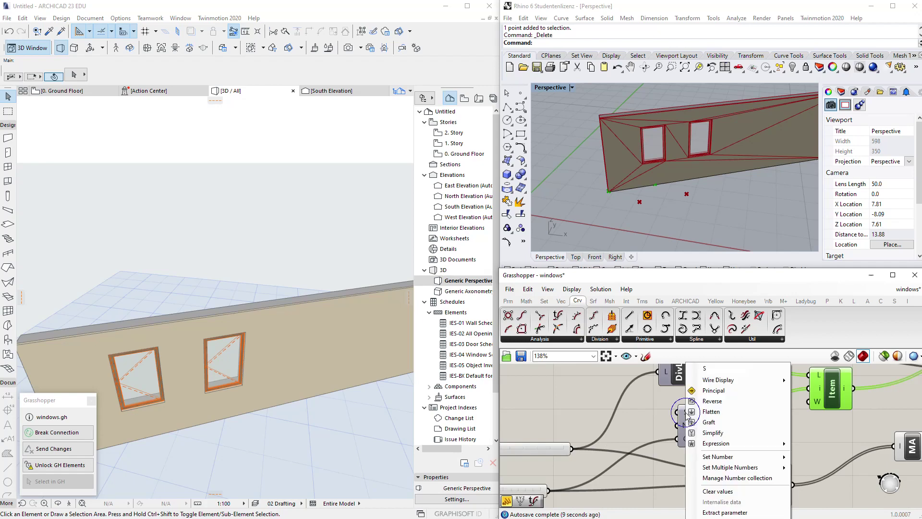
mouse_move(723, 459)
key("BackSpace")
type("1")
left_click(809, 470)
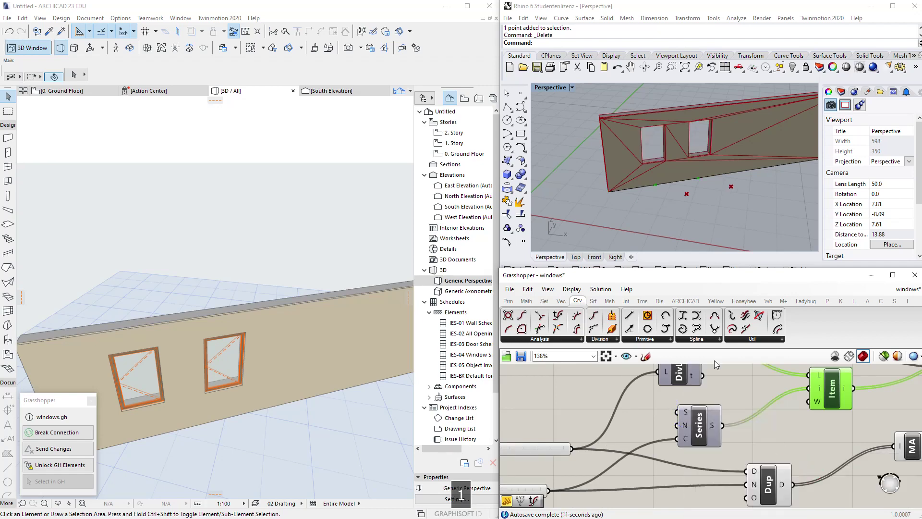
- Set the Length slider to 3.0 and the Count slider to 3
scroll(649, 397, "down", 3)
scroll(749, 418, "up", 2)
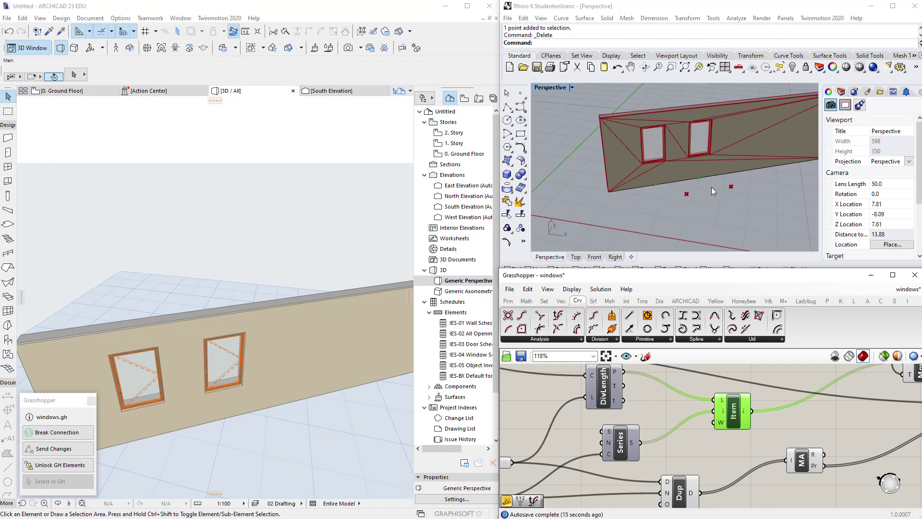
scroll(717, 423, "down", 2)
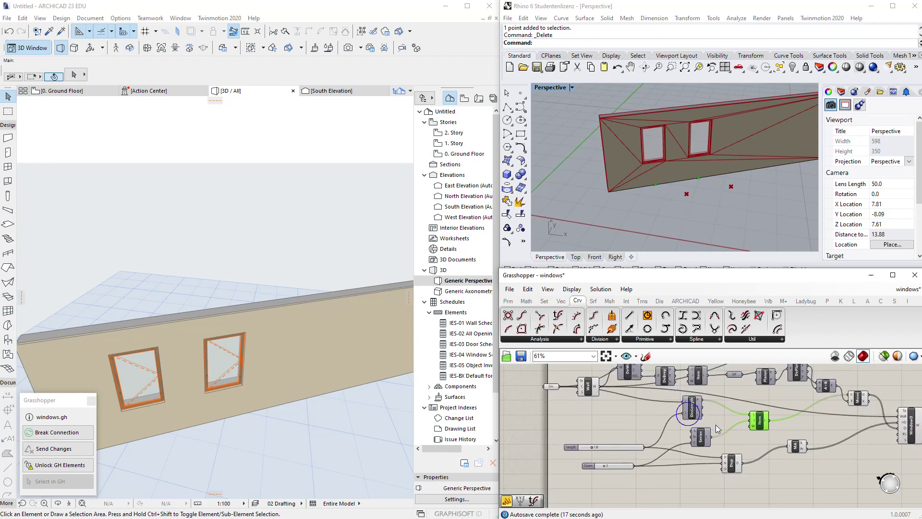
left_click_drag(581, 446, 594, 448)
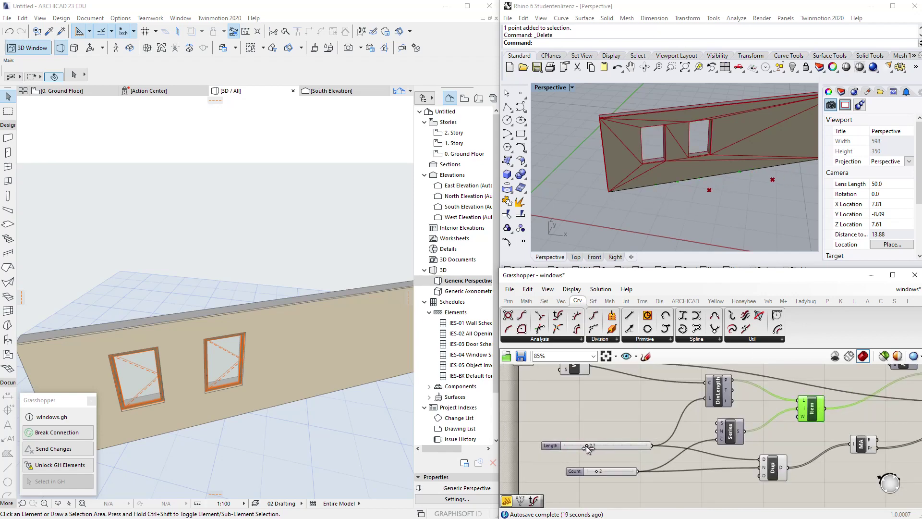
scroll(679, 179, "down", 6)
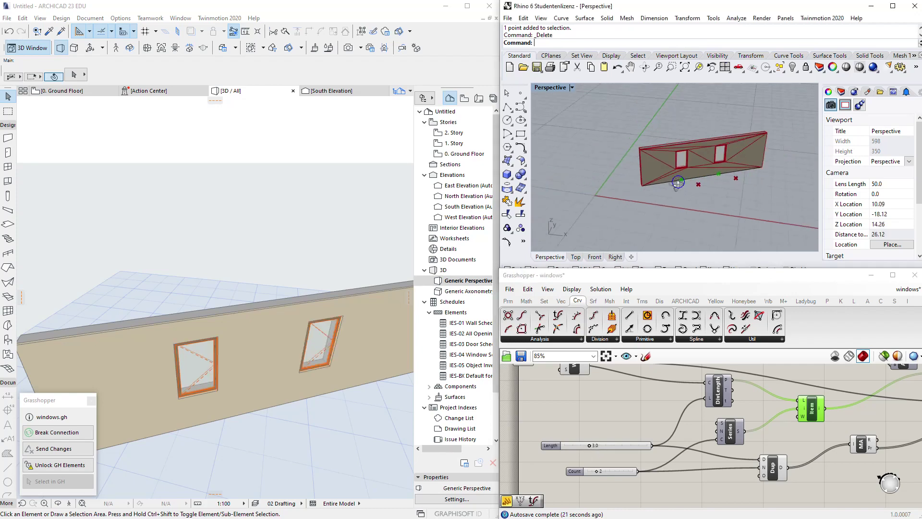
right_click_drag(678, 180, 631, 197, "shift")
scroll(631, 196, "up", 6)
left_click_drag(598, 471, 599, 471)
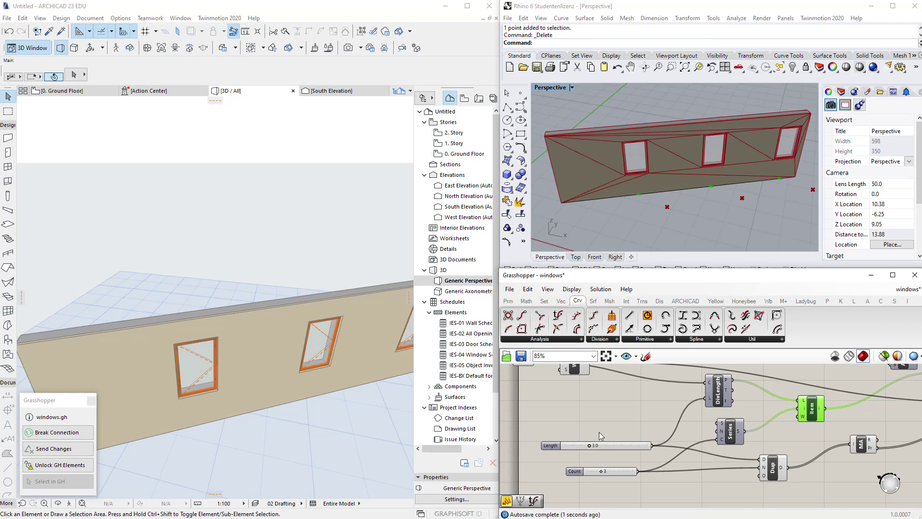
- Set the Count slider to 4 and the Length slider to 2.0
left_click_drag(590, 445, 604, 472)
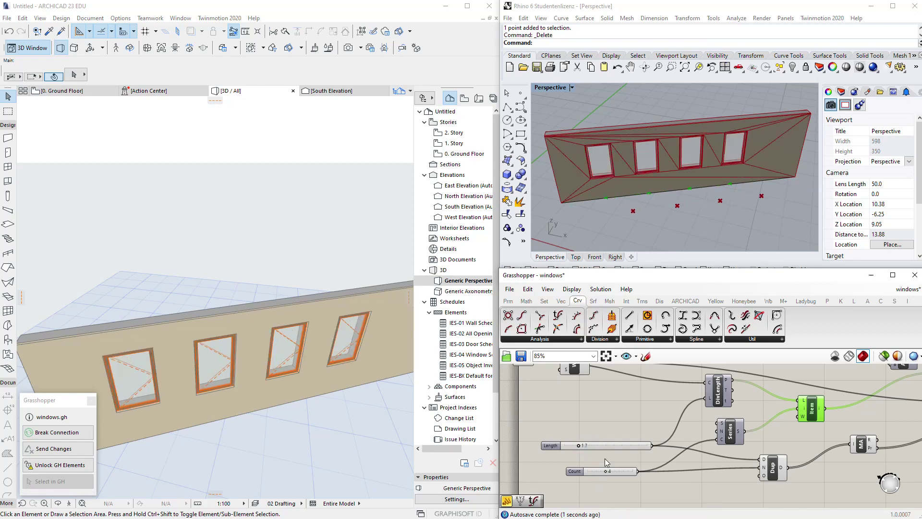
scroll(636, 419, "down", 2)
scroll(631, 433, "up", 2)
left_click_drag(580, 439, 583, 439)
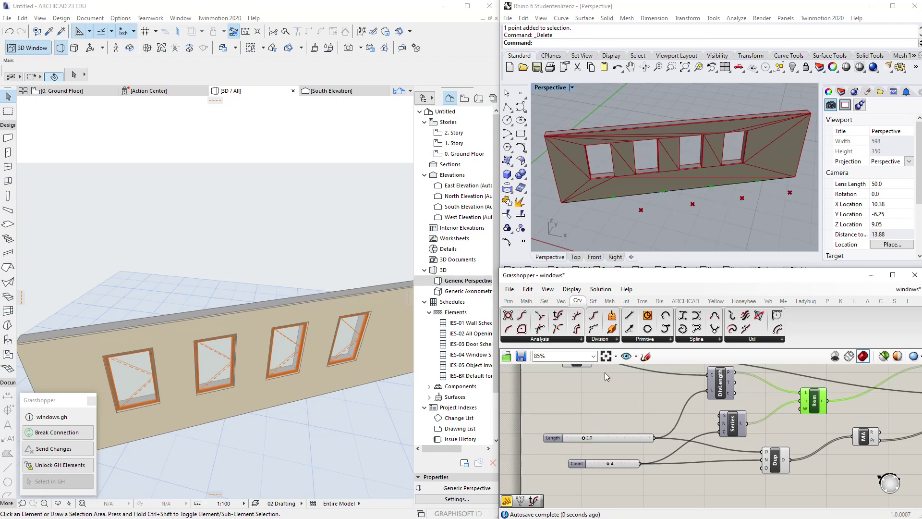
right_click_drag(724, 134, 662, 176)
scroll(749, 182, "down", 4)
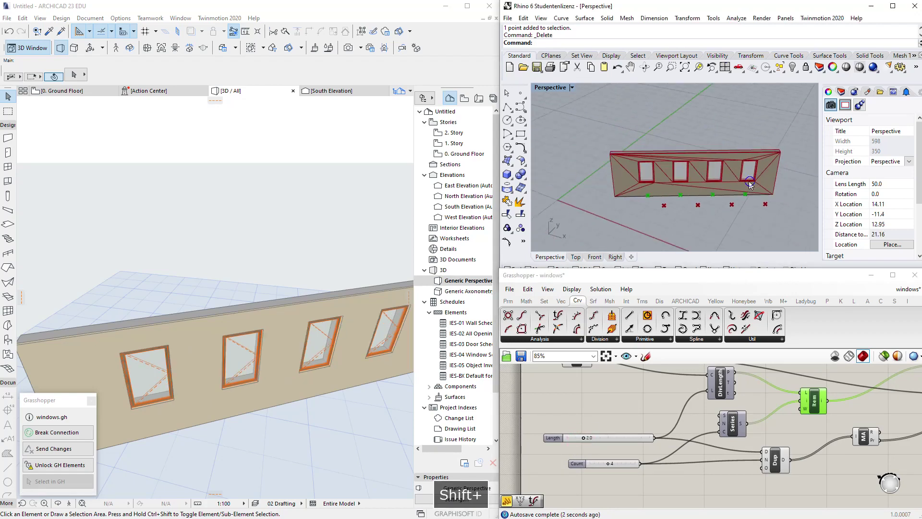
right_click_drag(751, 185, 669, 201, "shift")
scroll(690, 477, "down", 4)
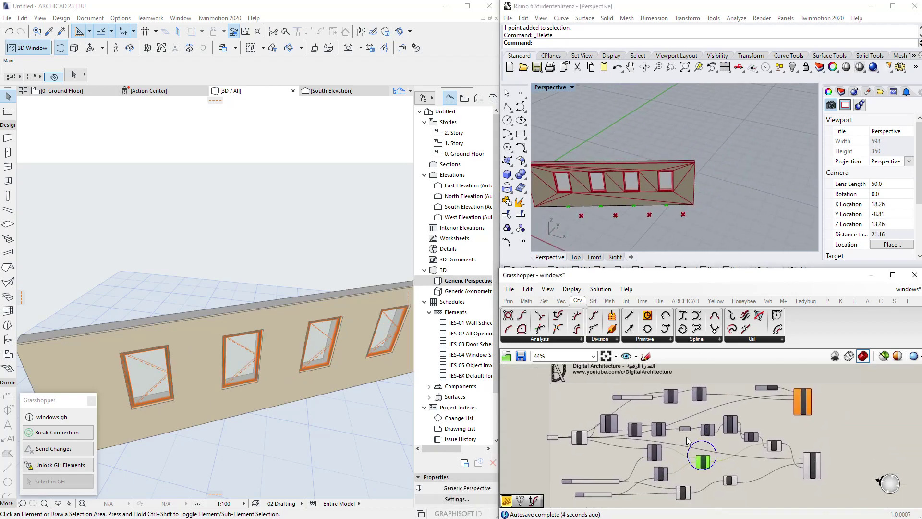
- Deselect the List Item component and try to swing the far end point of the wall's base curve away in Rhino
scroll(799, 468, "up", 1)
left_click(807, 470)
left_click(781, 477)
left_click(692, 205)
left_click(694, 205)
scroll(687, 175, "down", 4)
right_click_drag(699, 159, 727, 182)
left_click_drag(695, 163, 677, 140)
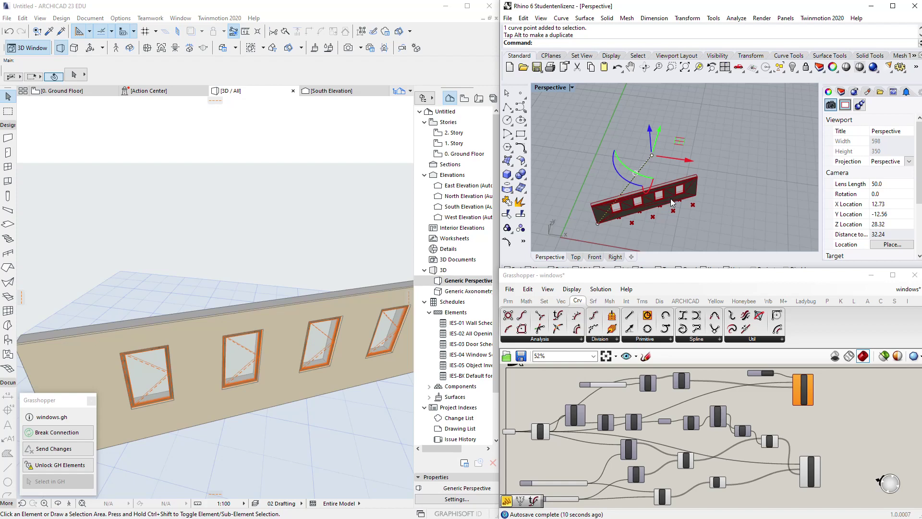
scroll(654, 219, "up", 2)
left_click(677, 220)
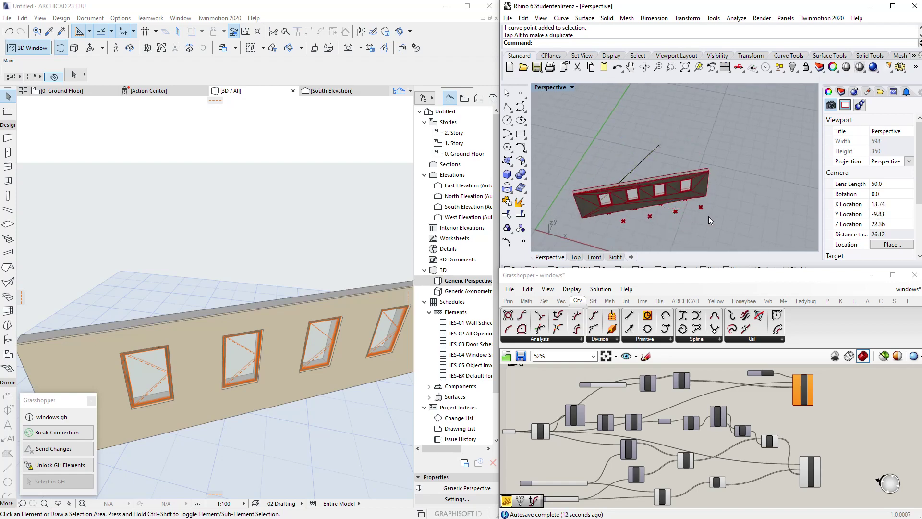
- Select the wall deconstruction component and recompute the Grasshopper definition
middle_click(721, 214)
left_click(575, 410)
middle_click(554, 398)
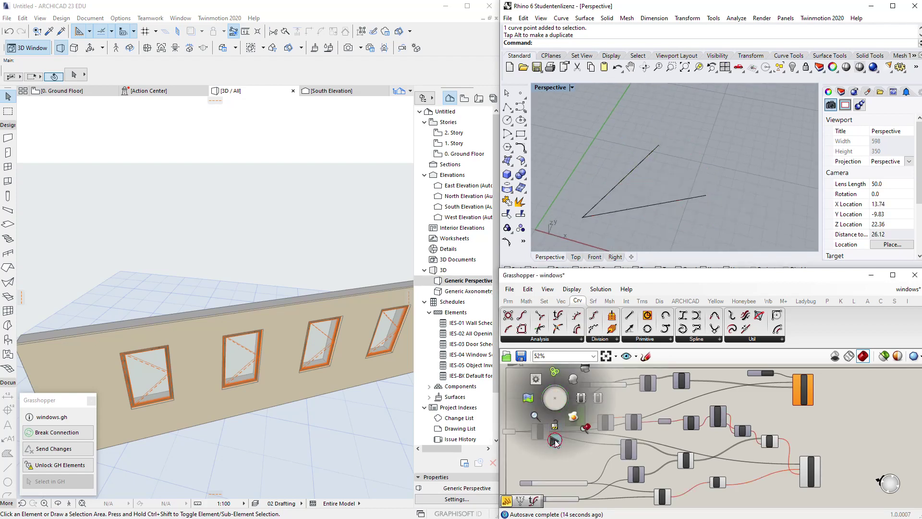
left_click(555, 441)
- Delete the stray curve angling away from the wall in the Rhino viewport
left_click(653, 153)
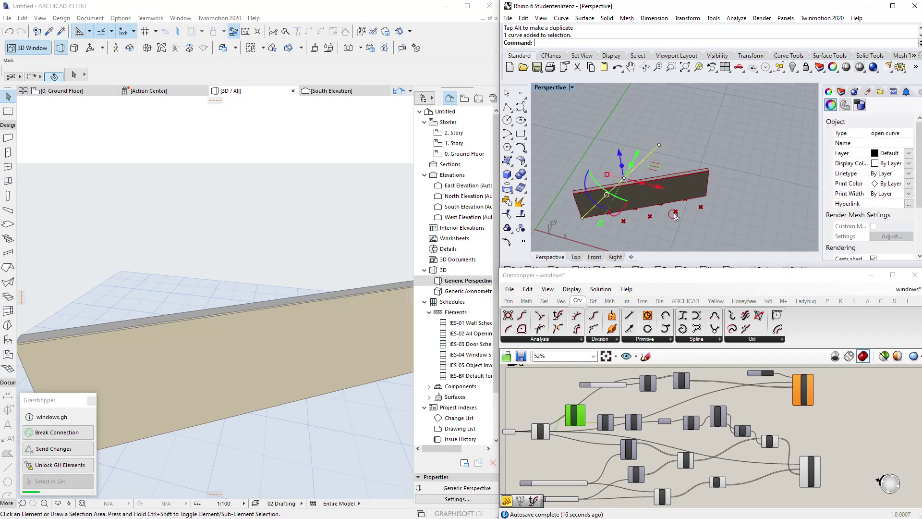
left_click(656, 154)
left_click(657, 157)
key("Delete")
- Try to delete one of the two overlapping curves along the wall's base
scroll(679, 192, "up", 4)
middle_click(679, 192)
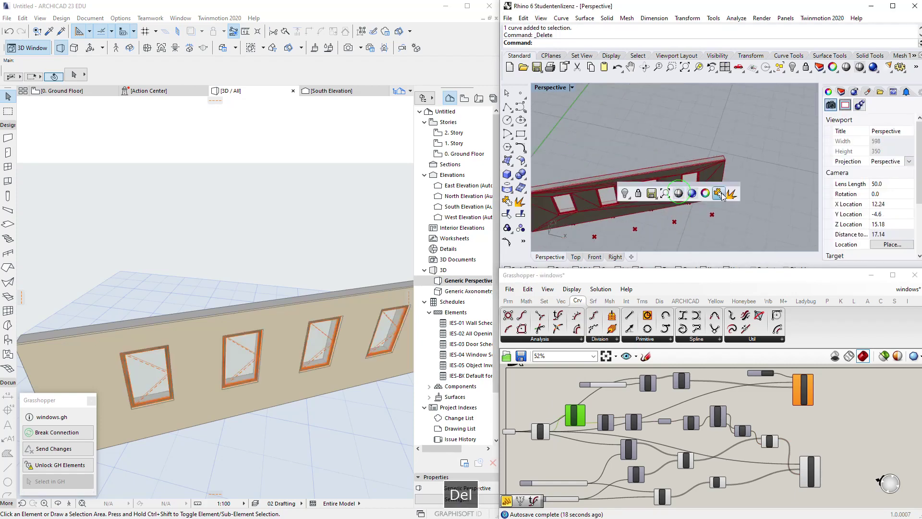
left_click(682, 224)
scroll(715, 207, "up", 8)
middle_click(715, 207)
left_click_drag(744, 157, 676, 198)
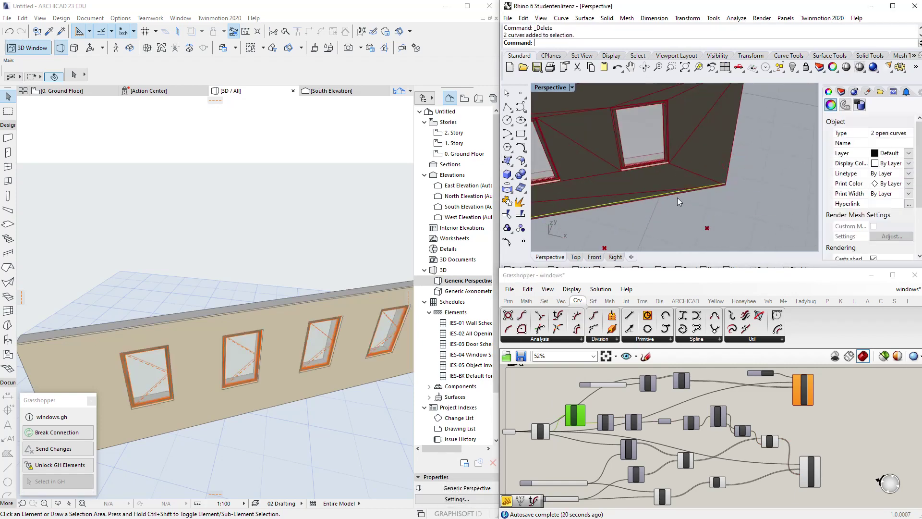
left_click(706, 197)
left_click(724, 184)
left_click(754, 216)
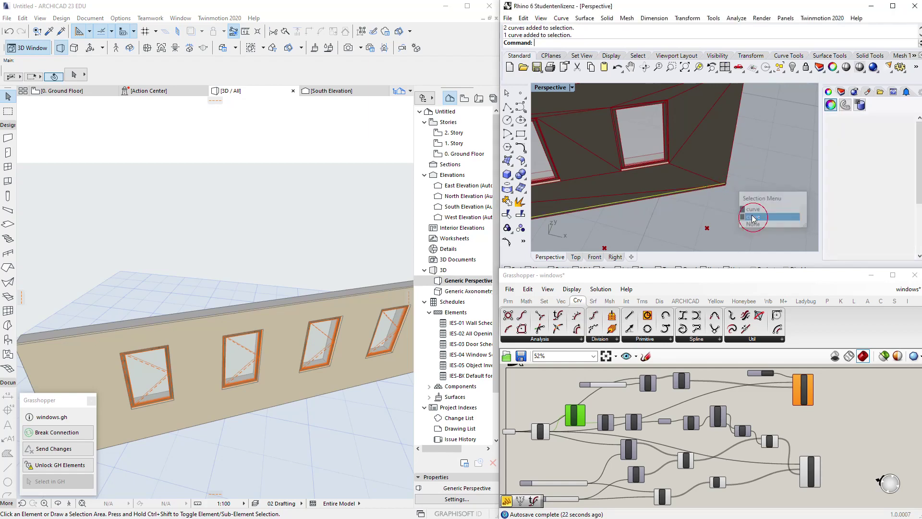
left_click(753, 217)
key("Delete")
key("ctrl+z")
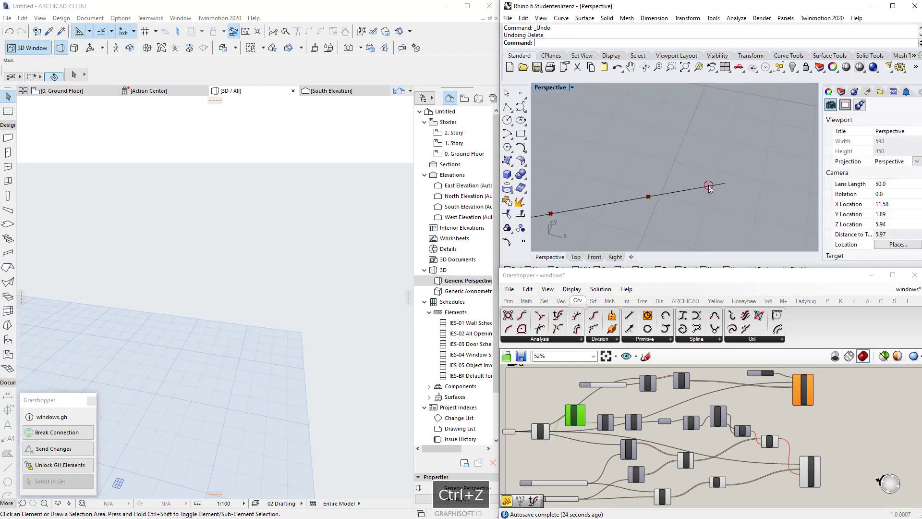
- Pick one of the two overlapping base curves in Rhino and delete it
left_click(710, 187)
left_click(736, 211)
key("Delete")
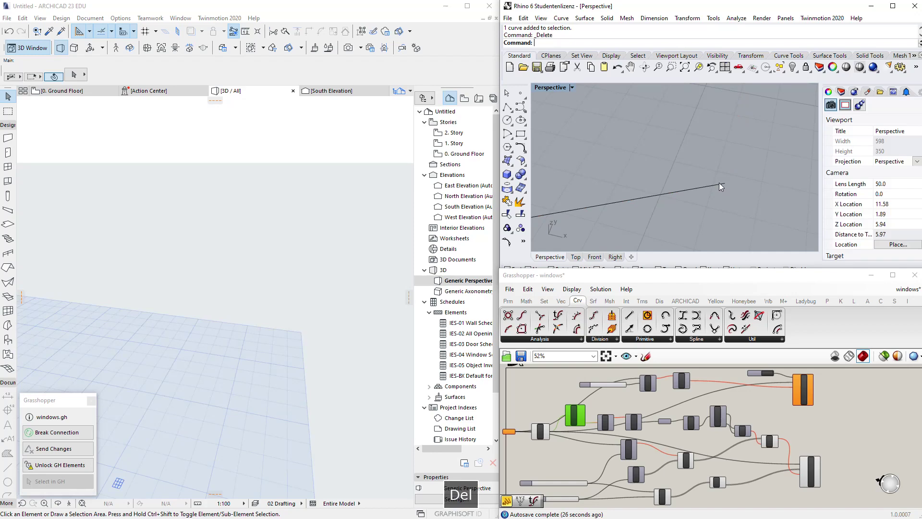
- Assign the remaining Rhino curve to the Crv parameter feeding the wall, and deselect it
left_click(719, 182)
scroll(638, 418, "up", 3)
right_click(638, 418)
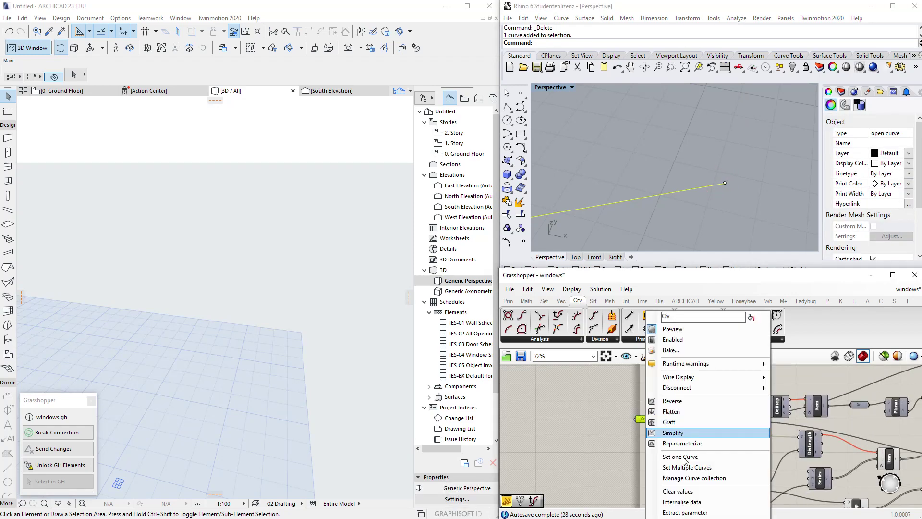
left_click(679, 456)
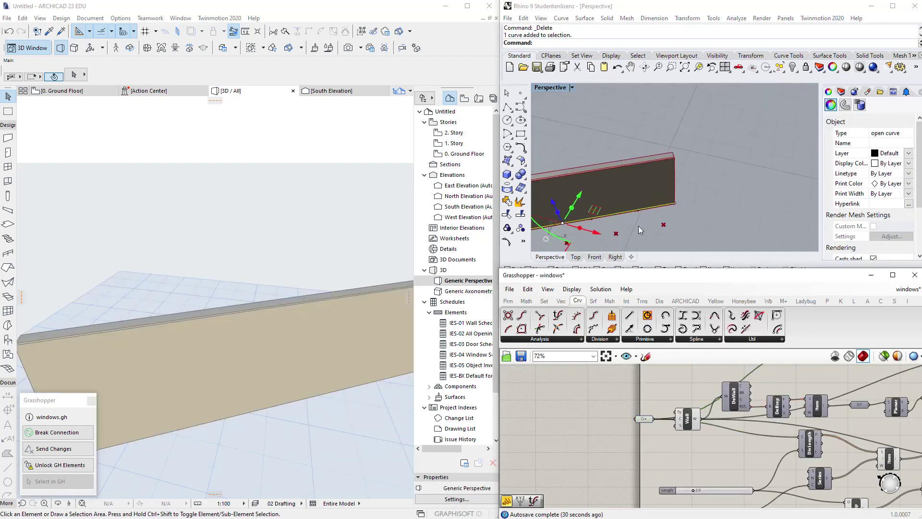
scroll(638, 226, "down", 5)
right_click_drag(638, 225, 661, 194)
left_click(686, 207)
right_click_drag(661, 387, 671, 356, "shift")
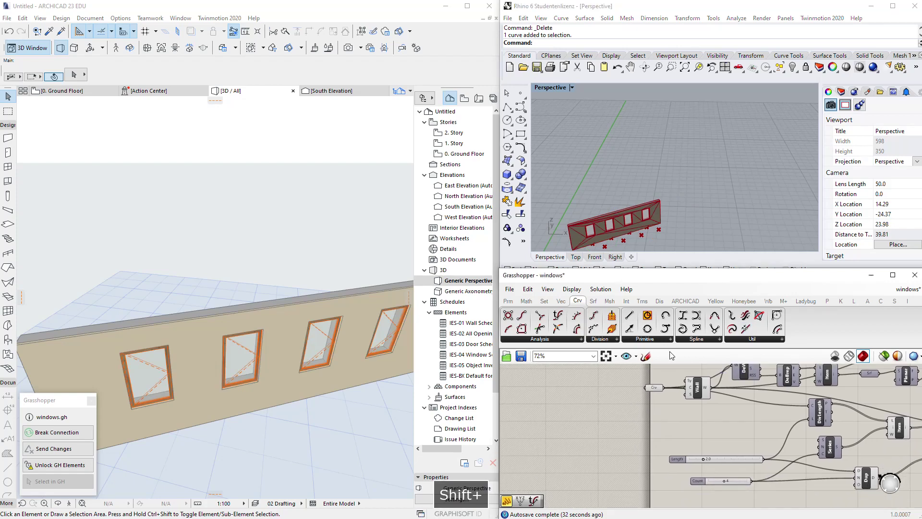
- Try to move the far end point of the wall's base curve in Rhino
left_click(659, 230)
left_click_drag(683, 208, 653, 181)
right_click_drag(686, 202, 723, 233)
key("ctrl+z")
- Reposition the far end point of the base curve so that the wall runs at a steeper angle
left_click(704, 216)
left_click_drag(731, 197, 711, 153)
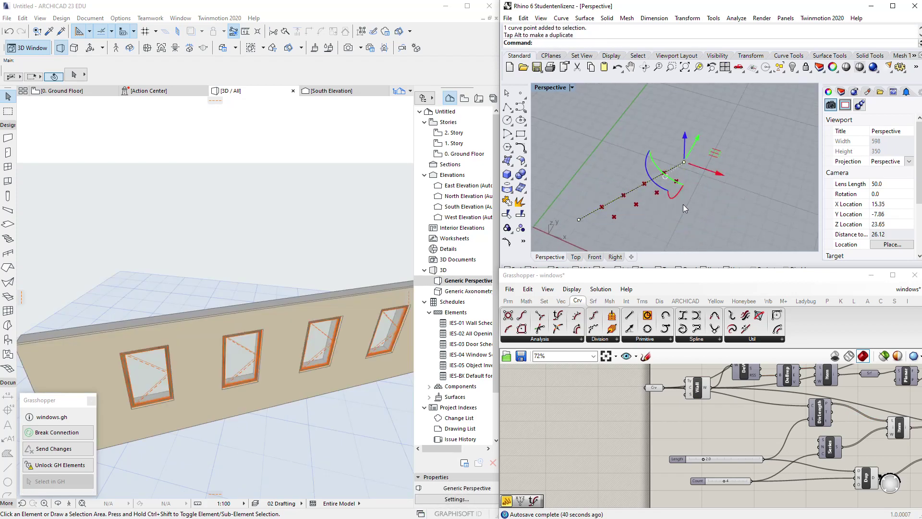
left_click_drag(683, 203, 682, 205)
- Set the Length slider to 2.9 and the Count slider to 3
right_click_drag(682, 206, 628, 219)
right_click_drag(676, 422, 632, 431)
scroll(598, 480, "up", 2)
left_click_drag(600, 482, 581, 452)
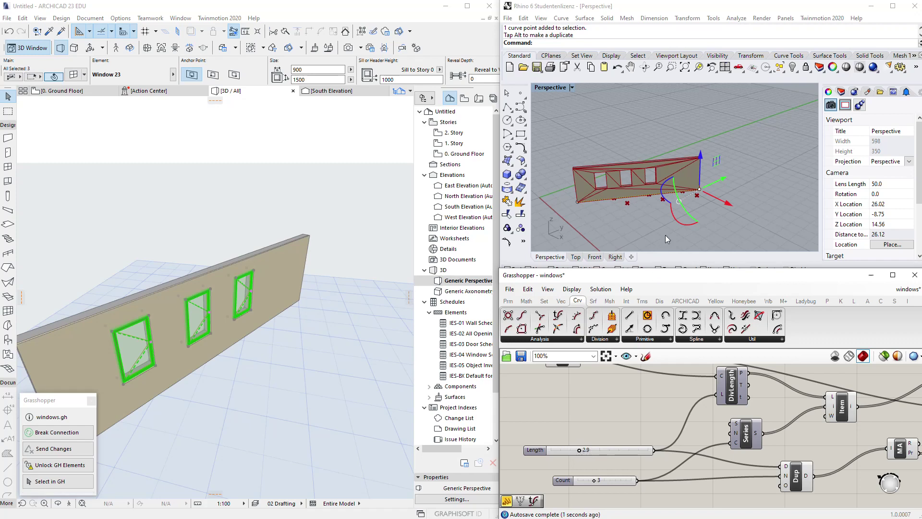
- Move the base curve's far end point inward to shorten the wall, and inspect the window that falls beyond its end
scroll(639, 394, "down", 4)
right_click_drag(697, 209, 718, 195)
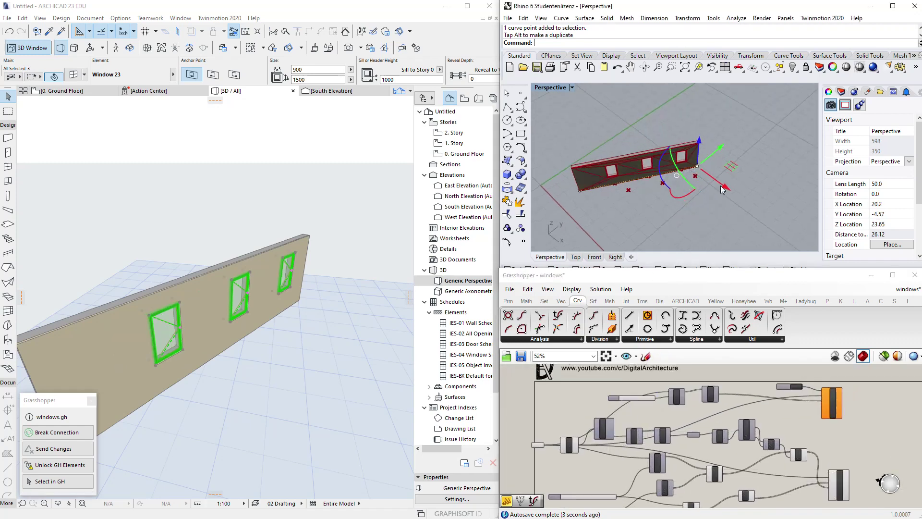
left_click_drag(696, 167, 658, 224)
right_click_drag(670, 220, 736, 186)
right_click_drag(706, 216, 722, 166, "shift")
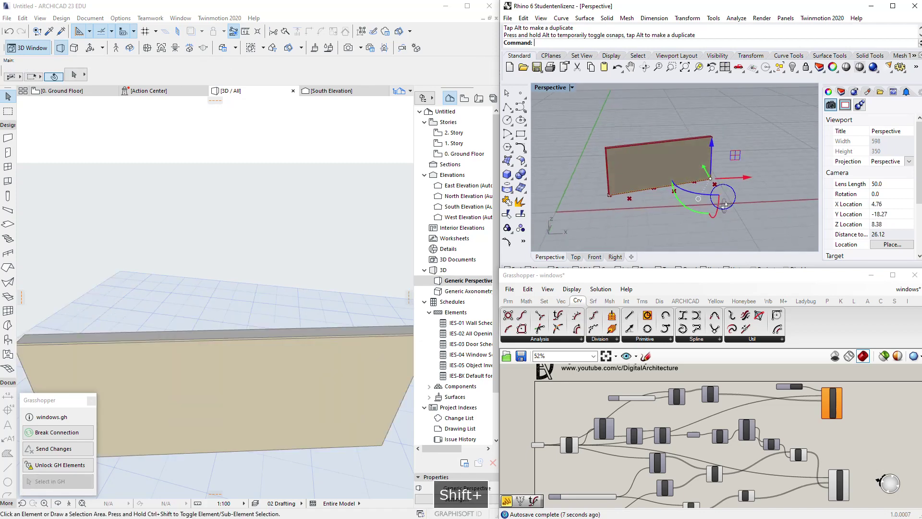
right_click_drag(727, 211, 682, 219)
scroll(672, 189, "up", 4)
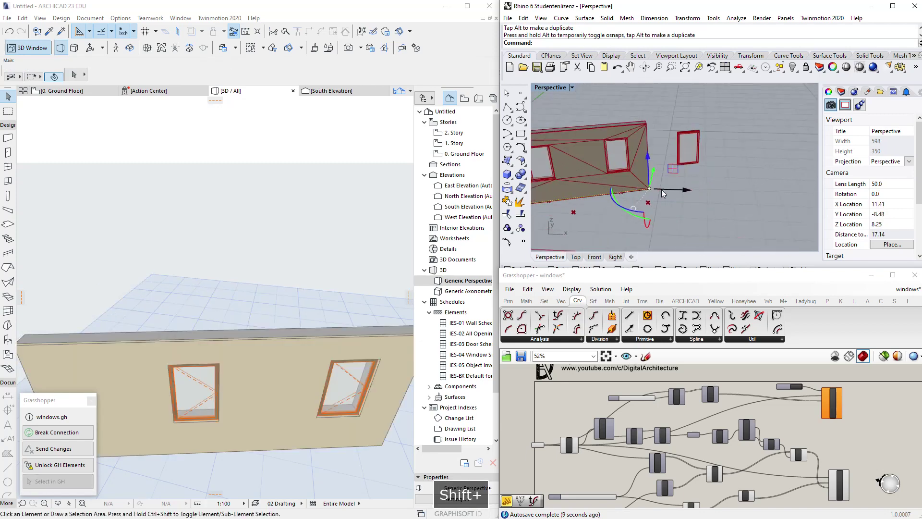
- Set the Count slider to 2 so that the windows fit within the shortened wall
scroll(618, 460, "up", 6)
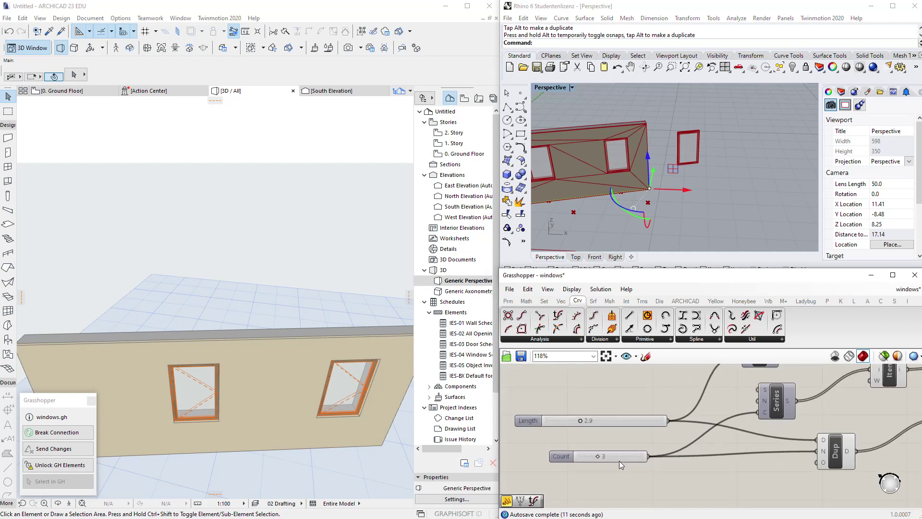
left_click_drag(583, 457, 574, 458)
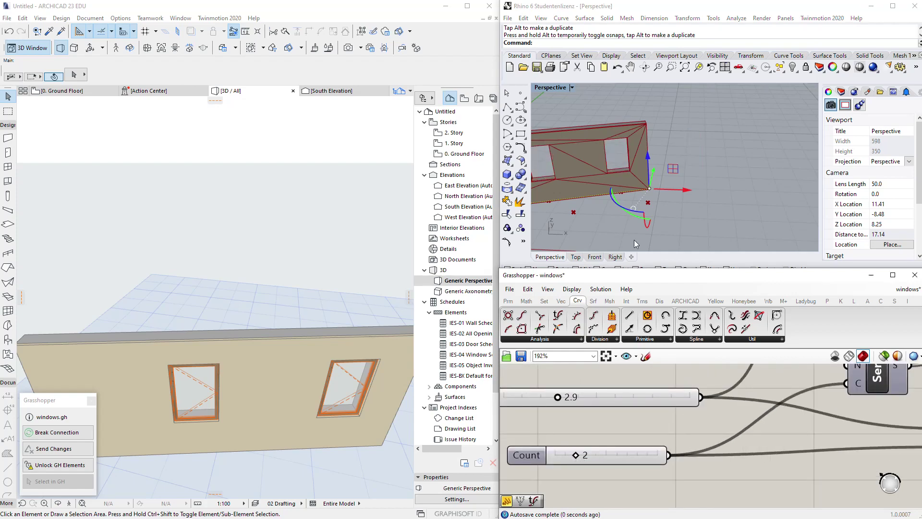
scroll(634, 240, "down", 3)
scroll(690, 420, "down", 5)
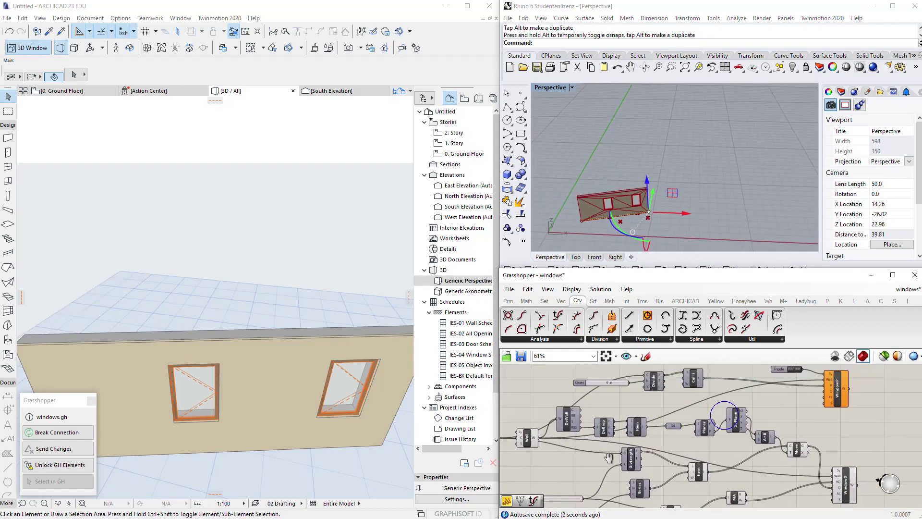
- Examine the definition's two window branches: the Divide and Cull Index group, and the Divide Length, Series, List Item, Duplicate Data and Mass Addition group
left_click_drag(827, 401, 581, 455)
right_click_drag(581, 455, 648, 417)
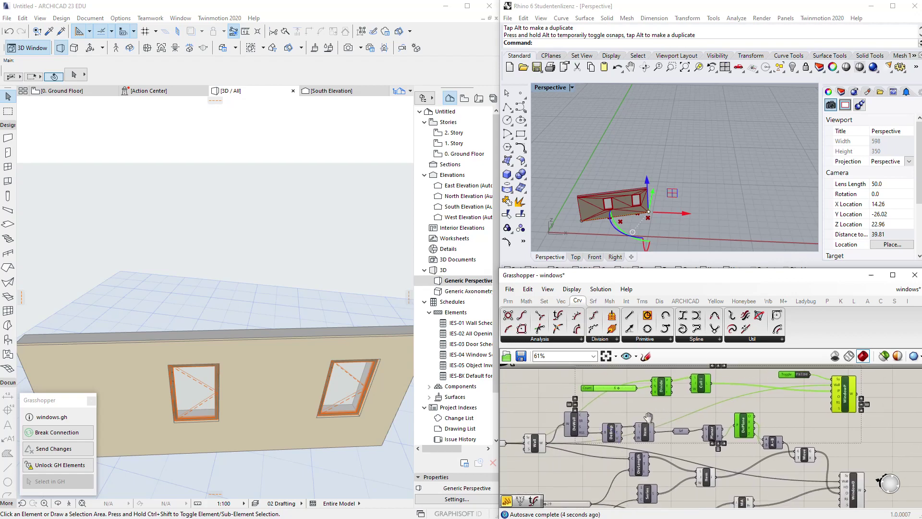
right_click_drag(624, 451, 648, 398)
scroll(691, 449, "down", 1)
right_click_drag(692, 448, 612, 448)
left_click_drag(702, 494, 561, 441)
scroll(579, 446, "up", 2)
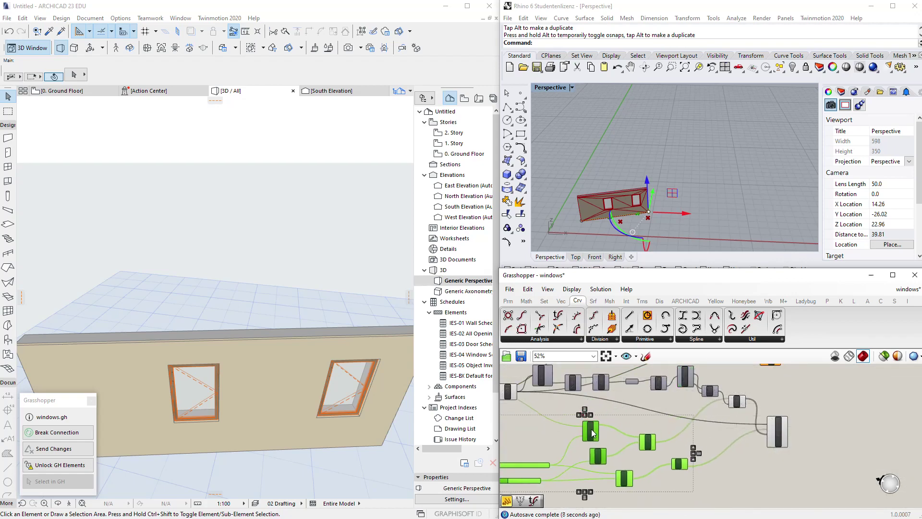
scroll(578, 446, "up", 2)
right_click_drag(509, 384, 581, 410)
left_click_drag(549, 393, 544, 407)
left_click(535, 408)
scroll(616, 459, "down", 1)
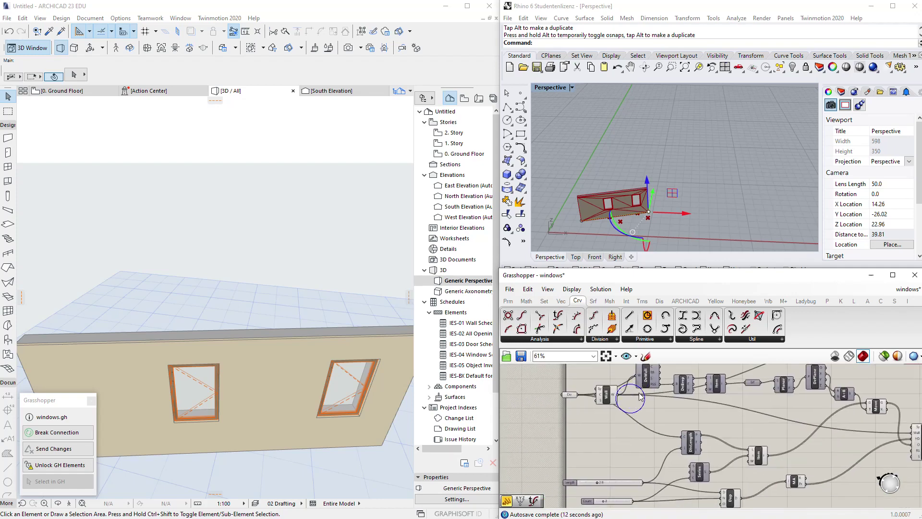
right_click_drag(656, 426, 606, 453)
right_click_drag(706, 409, 654, 461)
scroll(643, 427, "up", 3)
left_click_drag(705, 442, 543, 410)
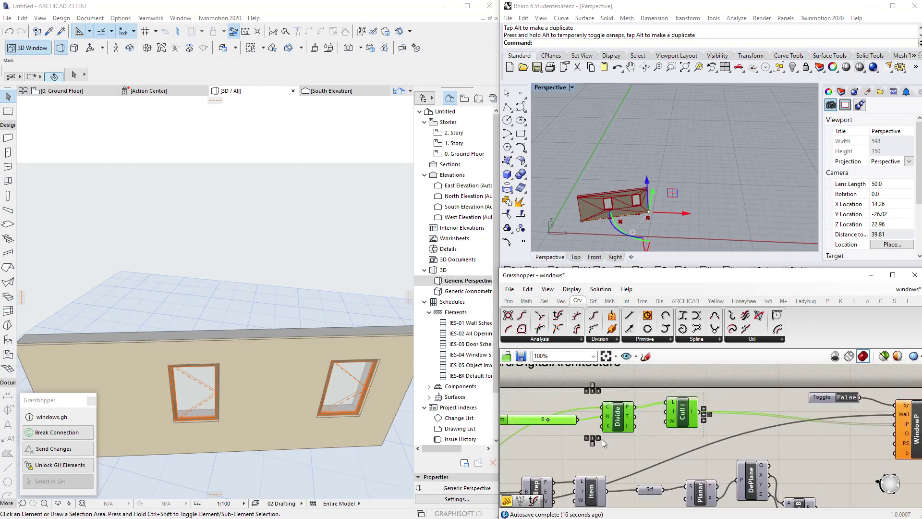
right_click_drag(586, 423, 659, 420)
- Nudge the upper Count slider into line with Divide and shift the lower Length and Count sliders upward on the canvas
left_click(638, 420)
scroll(639, 423, "down", 3)
middle_click(638, 423)
left_click(575, 435)
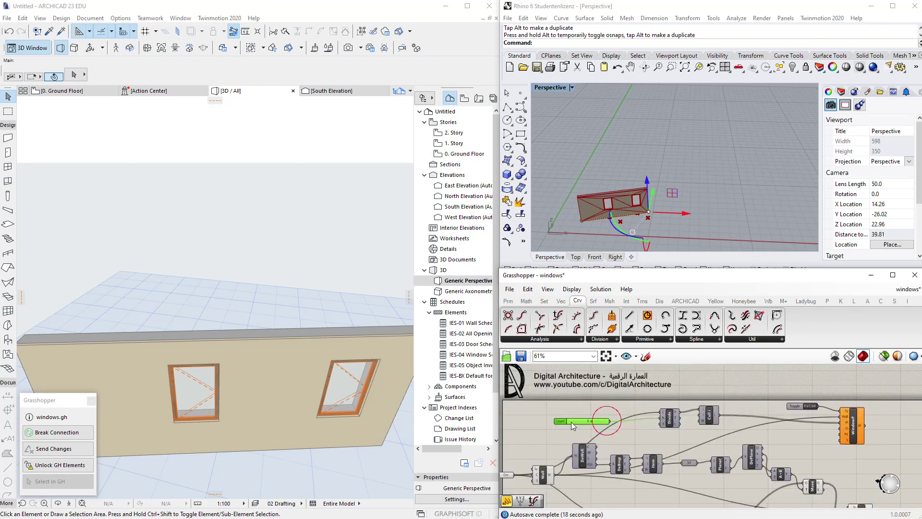
left_click_drag(572, 422, 569, 419)
scroll(632, 437, "down", 2)
right_click_drag(637, 437, 632, 412)
right_click_drag(618, 503, 628, 465)
left_click(587, 462)
left_click_drag(592, 460, 594, 444)
left_click_drag(589, 476, 592, 463)
- Inspect the Reveal Side input of the upper WindowP component and frame the whole wall in the ARCHICAD 3D window
right_click_drag(673, 436, 655, 452)
left_click(778, 384)
left_click(780, 386)
right_click_drag(780, 386, 787, 421)
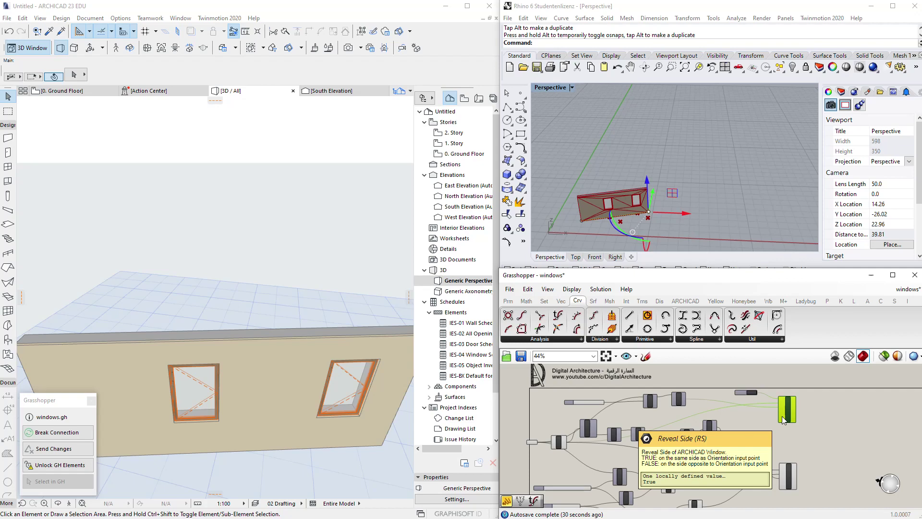
scroll(423, 304, "down", 2)
scroll(356, 290, "down", 2)
middle_click_drag(330, 309, 272, 256)
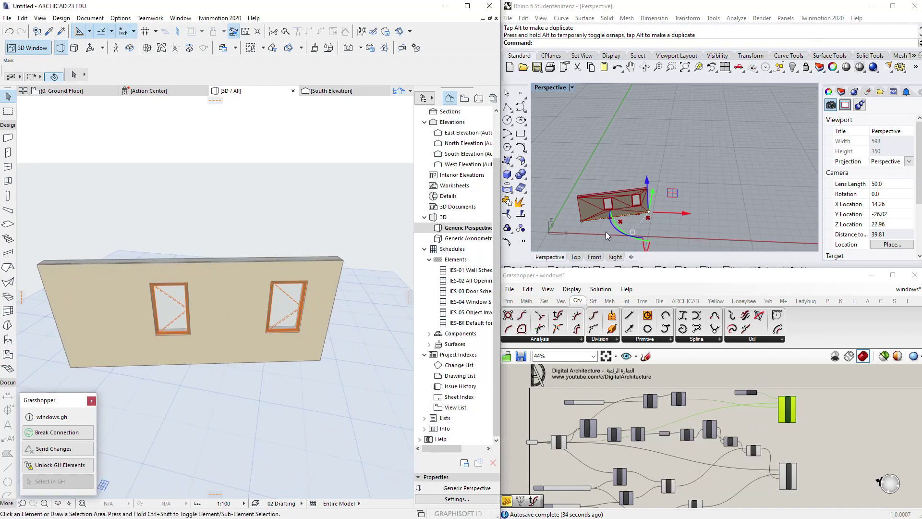
- Display the ARCHICAD component category in Grasshopper and bring the definition into view
left_click_drag(609, 277, 609, 275)
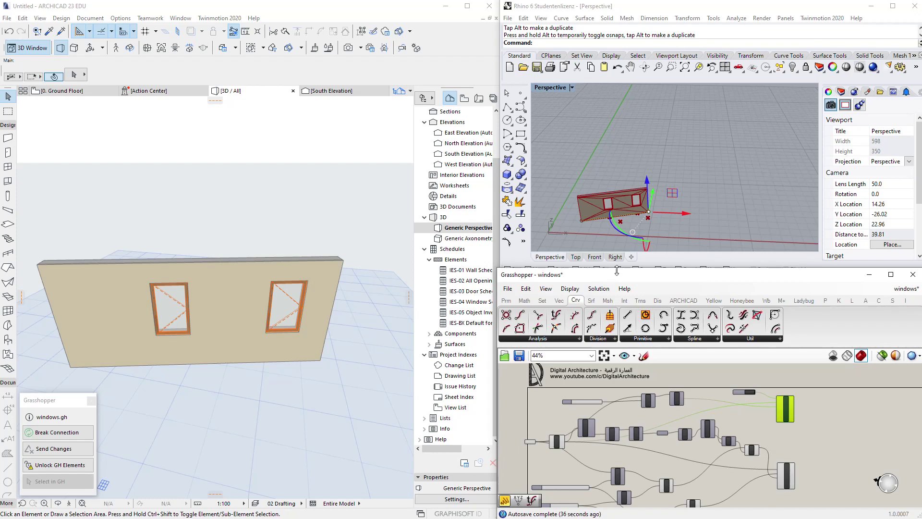
left_click(689, 302)
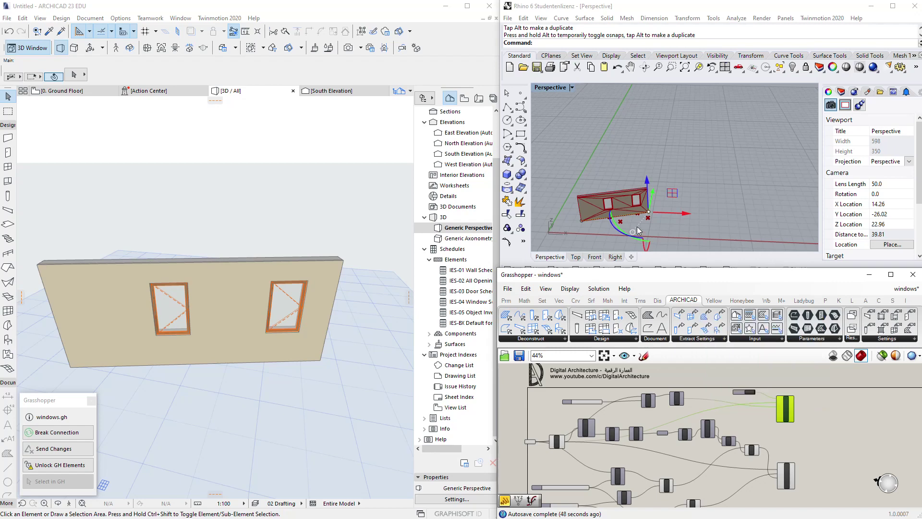
right_click_drag(641, 415, 638, 425)
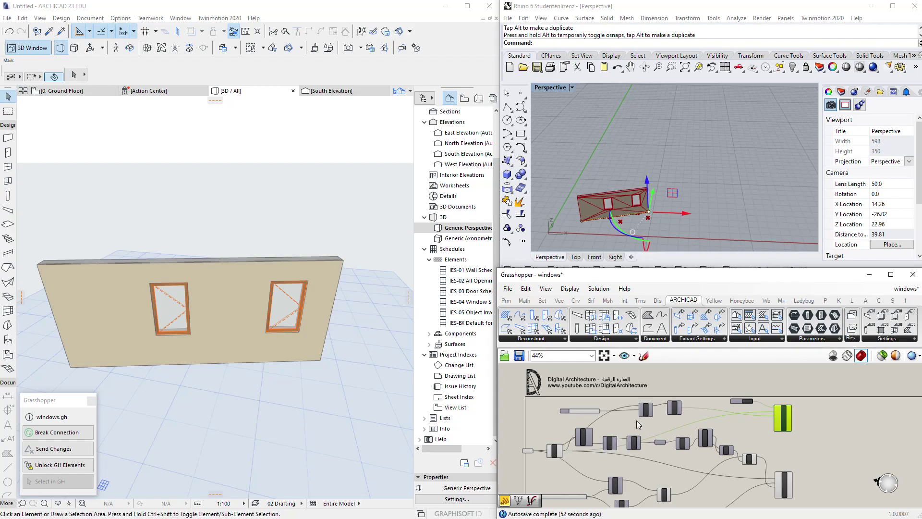